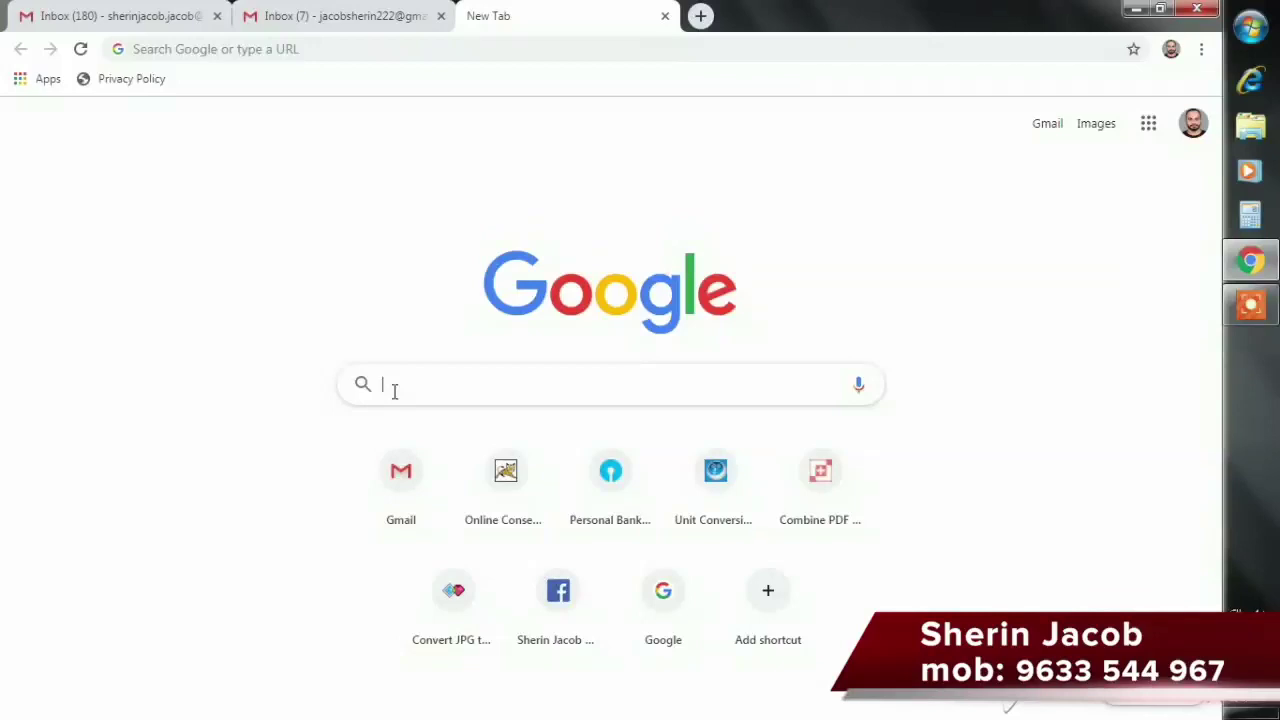
Step: Load krocmms.nic.in in Chrome to reach the OCMMS industry registration form
{"action": "type", "text": "krocmms.nic.in"}
{"action": "key", "text": "Return"}
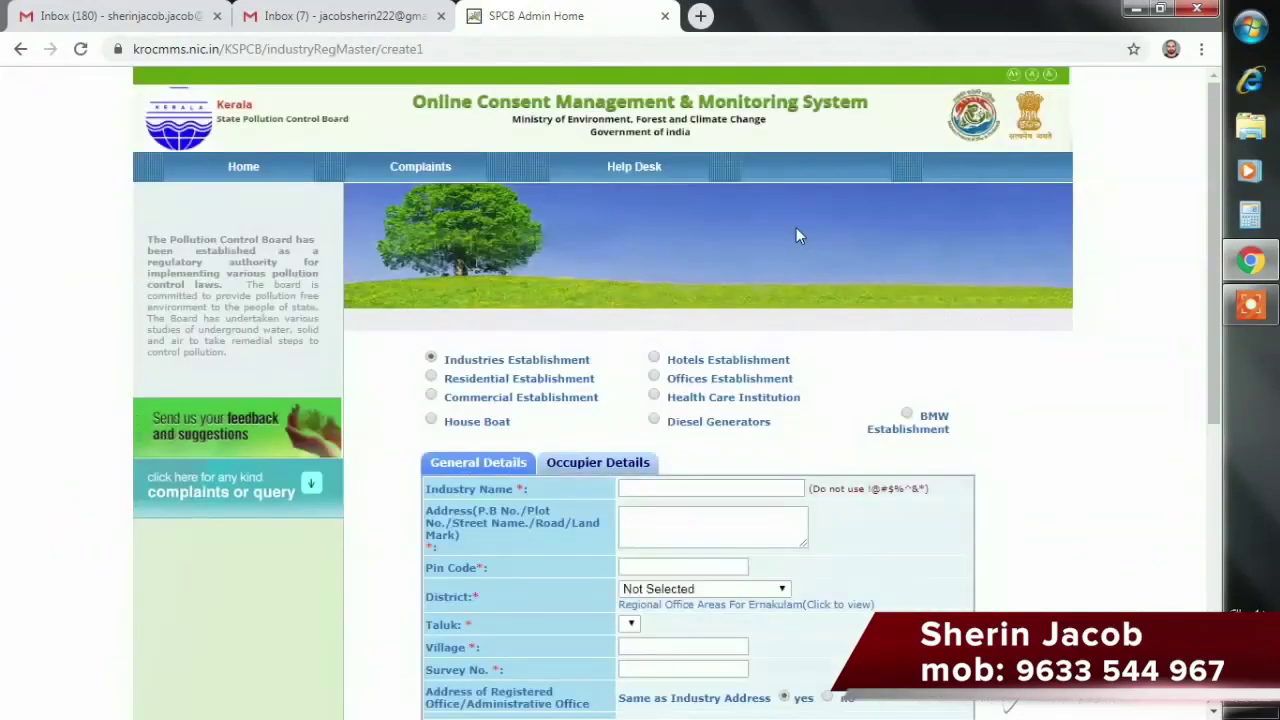
Step: Keep Industries Establishment as the type and enter the industry name ST. JOHN POULTRY FARM
{"action": "scroll", "coordinate": [384, 436], "scroll_direction": "down", "scroll_amount": 1}
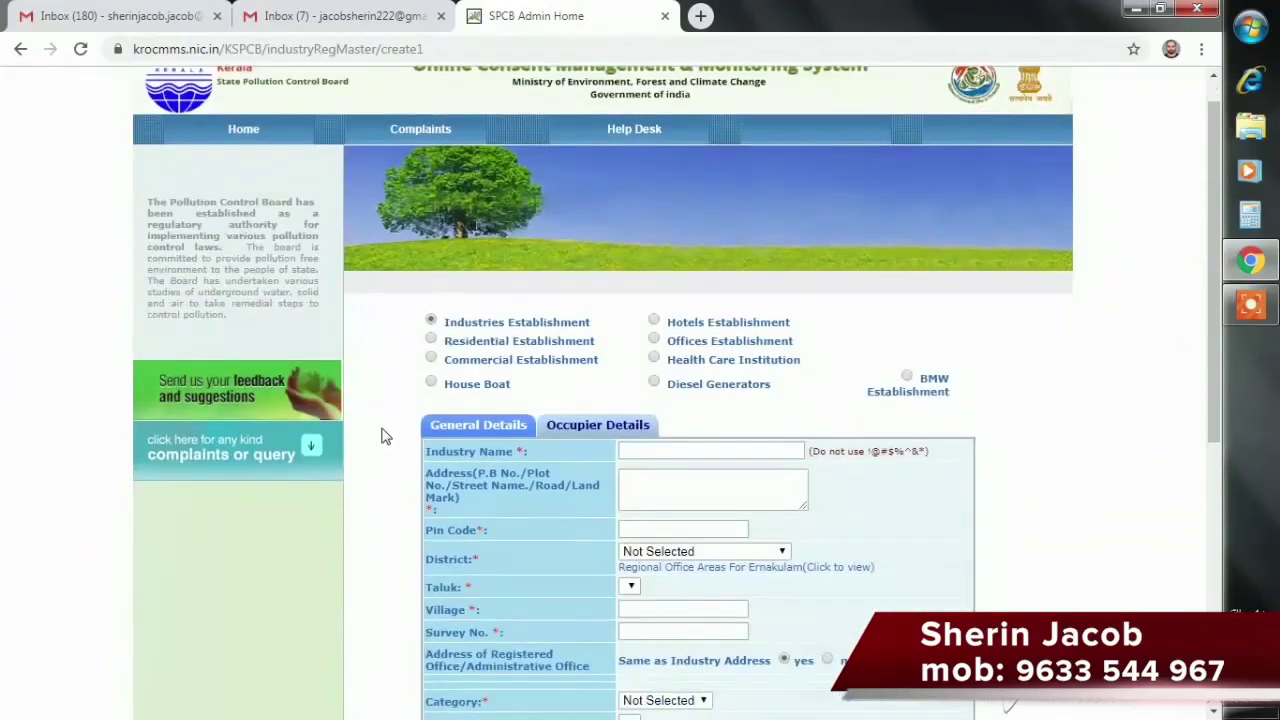
{"action": "scroll", "coordinate": [384, 436], "scroll_direction": "down", "scroll_amount": 3}
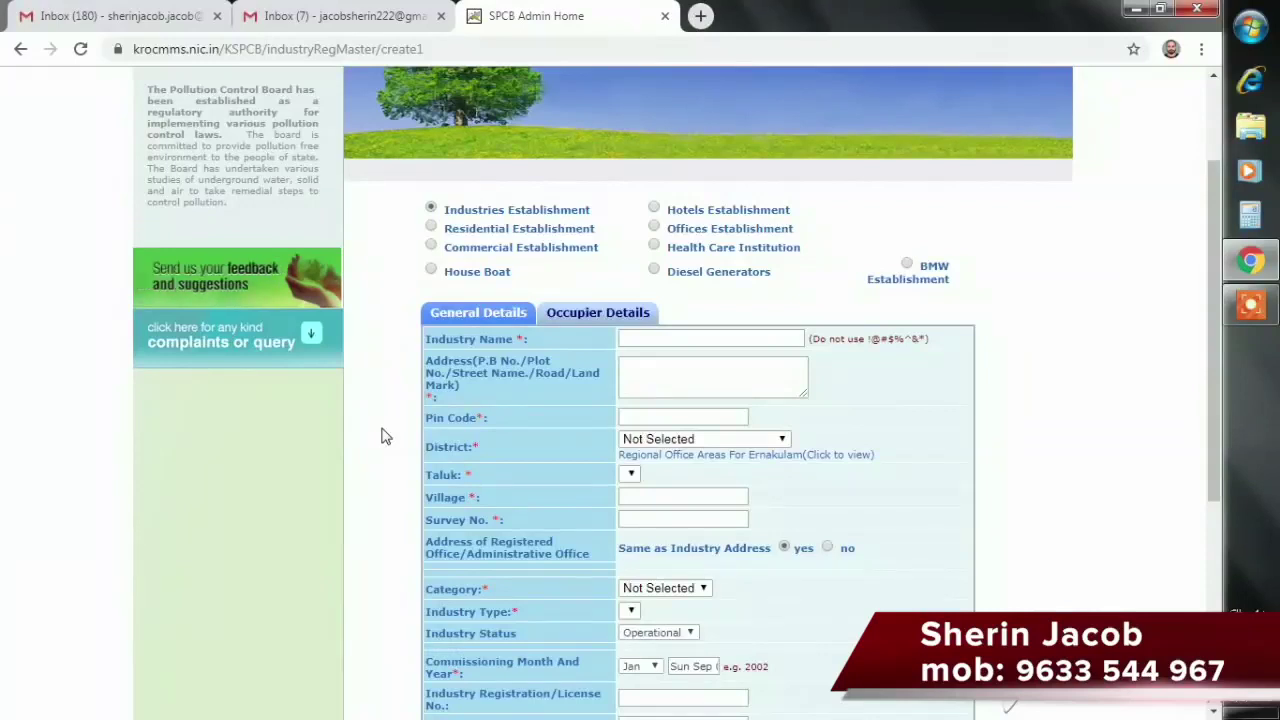
{"action": "left_click", "coordinate": [654, 209]}
{"action": "left_click", "coordinate": [654, 247]}
{"action": "left_click", "coordinate": [431, 210]}
{"action": "left_click", "coordinate": [697, 340]}
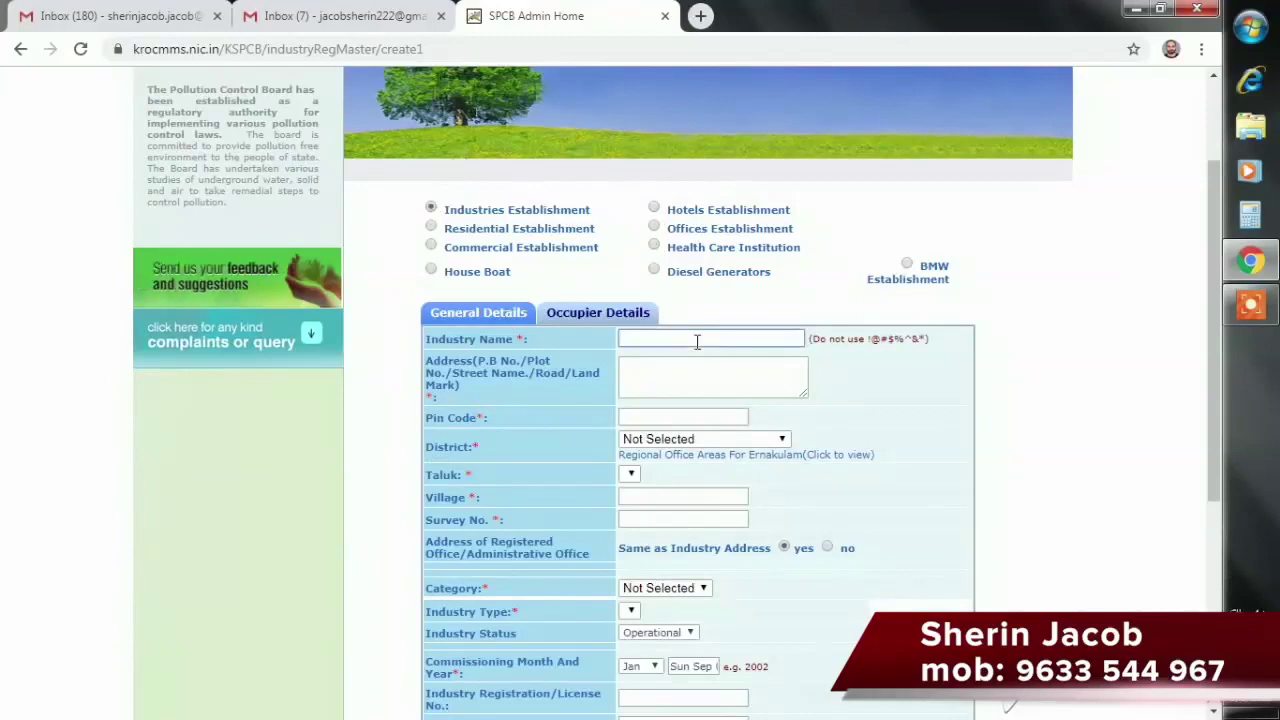
{"action": "type", "text": "id"}
{"action": "key", "text": "BackSpace"}
{"action": "key", "text": "BackSpace"}
{"action": "type", "text": "ST "}
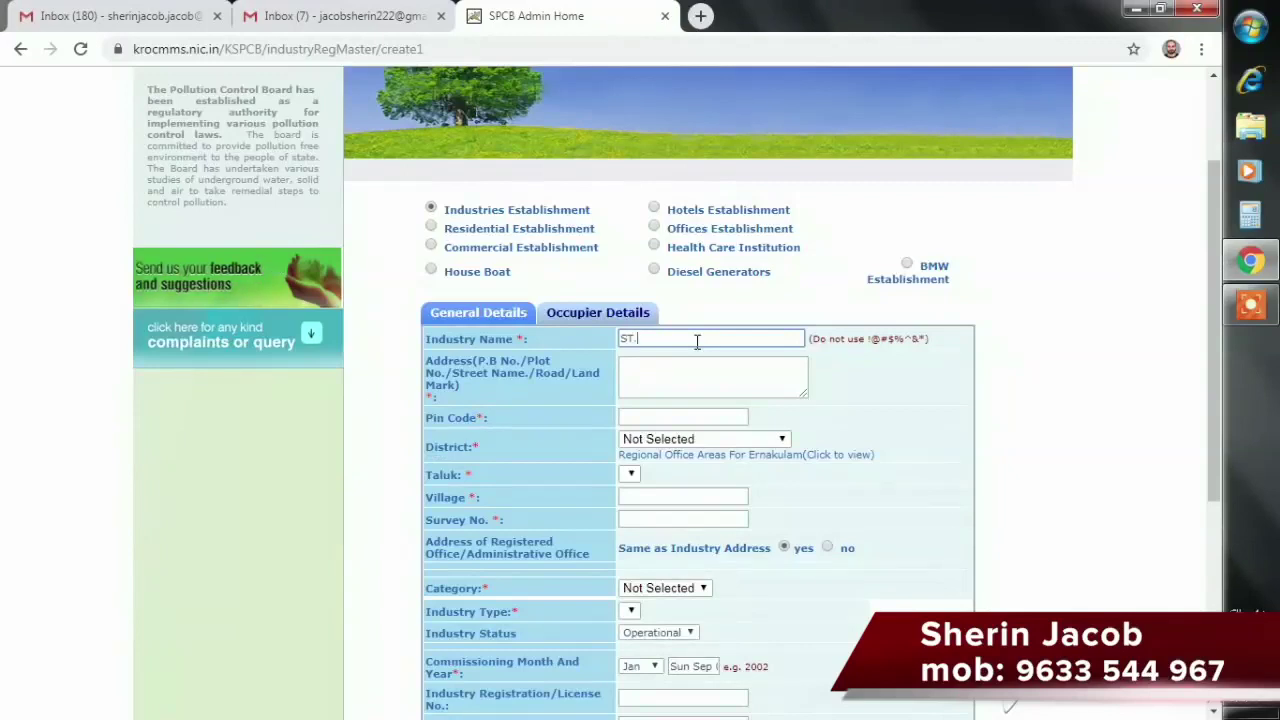
{"action": "type", "text": " JOHN POULTRY FARM"}
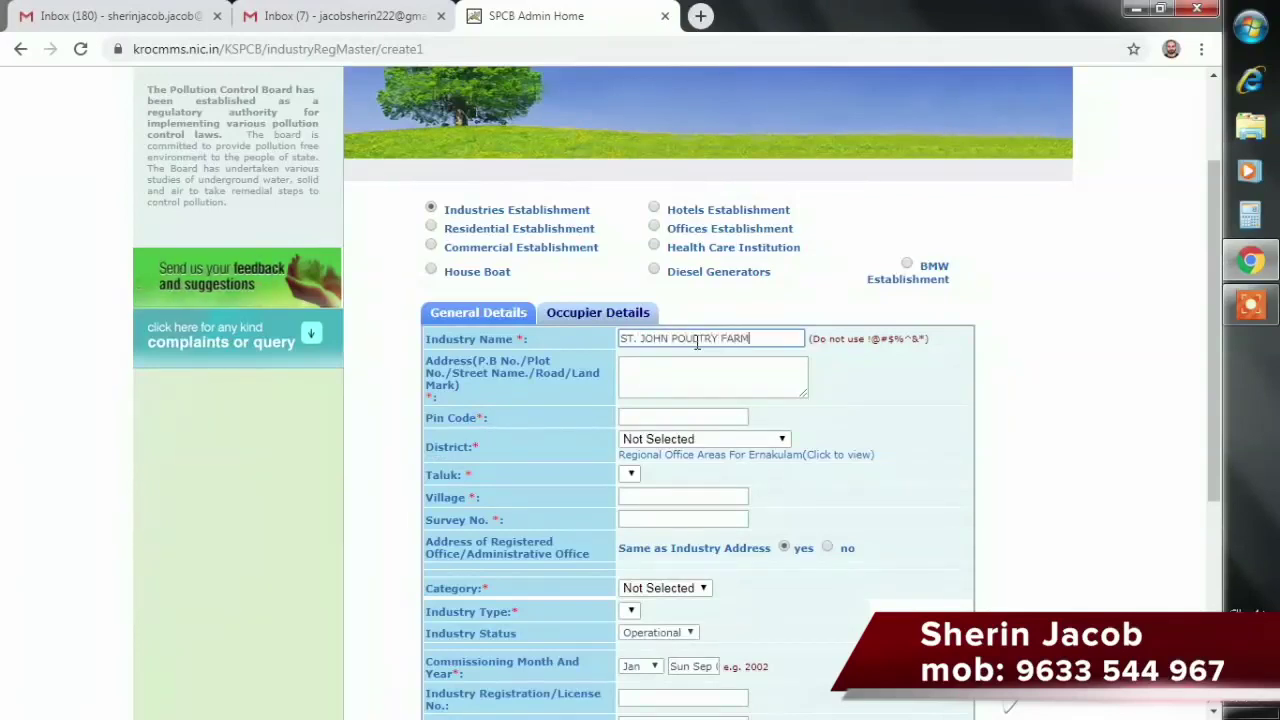
{"action": "left_click", "coordinate": [680, 372]}
{"action": "type", "text": "KADUPPASSERY "}
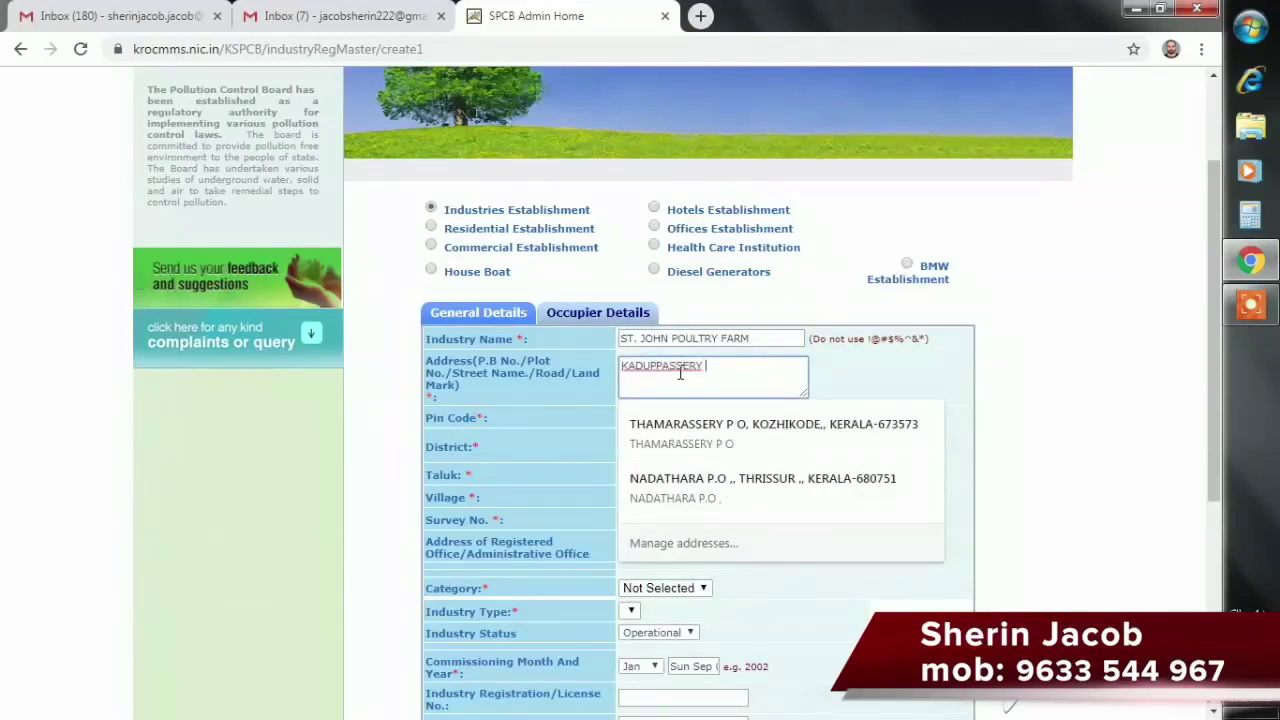
{"action": "type", "text": "P.O."}
{"action": "key", "text": "Return"}
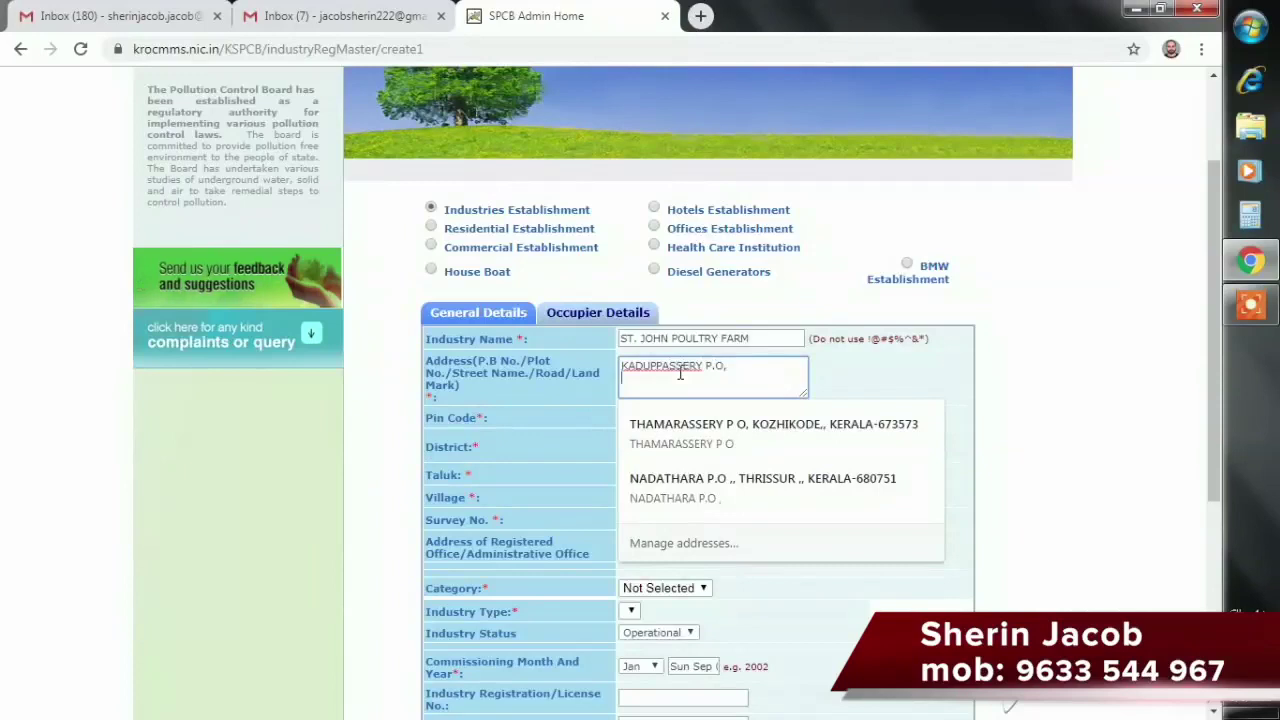
{"action": "type", "text": "THRISSUR,"}
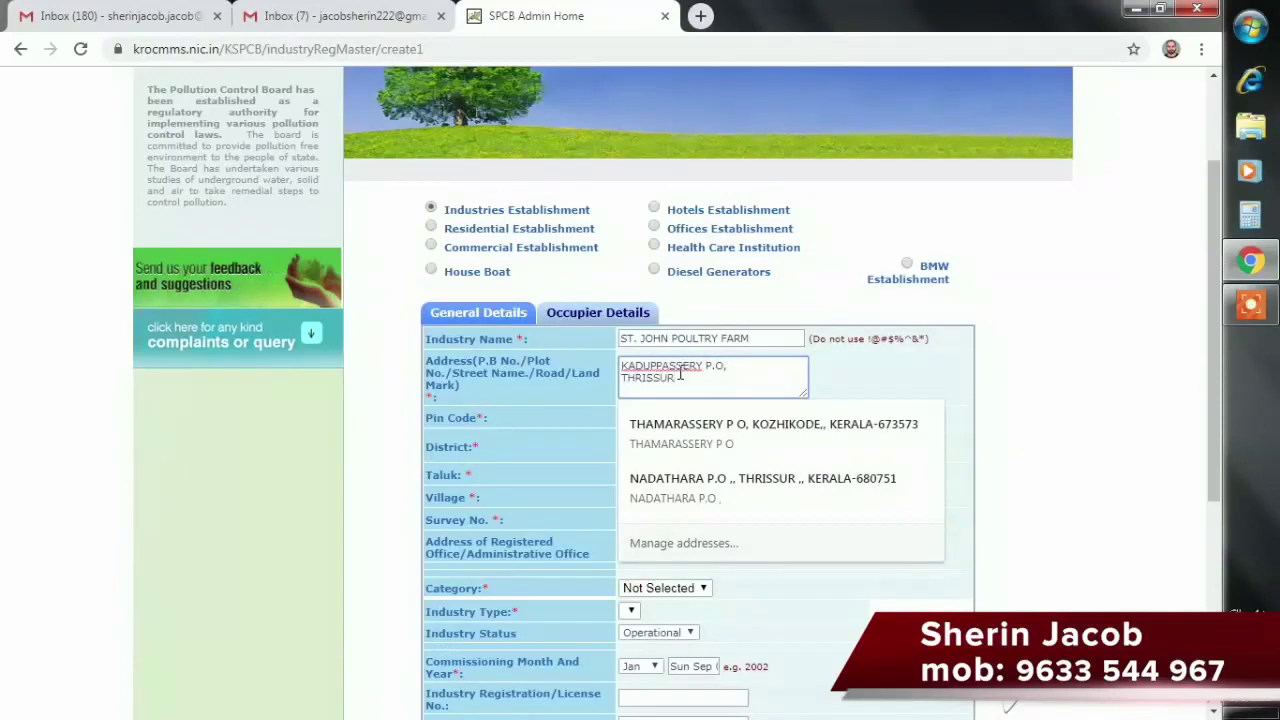
{"action": "key", "text": "Return"}
{"action": "type", "text": "KERALA-"}
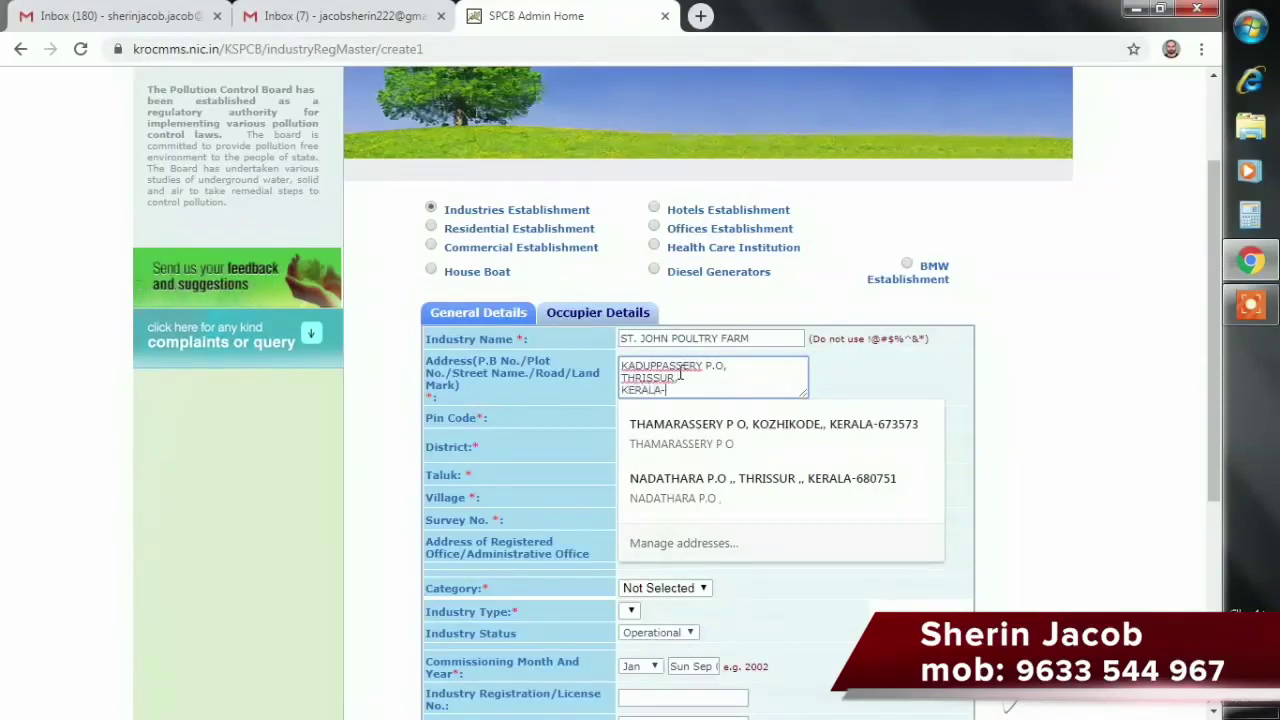
{"action": "type", "text": "680683"}
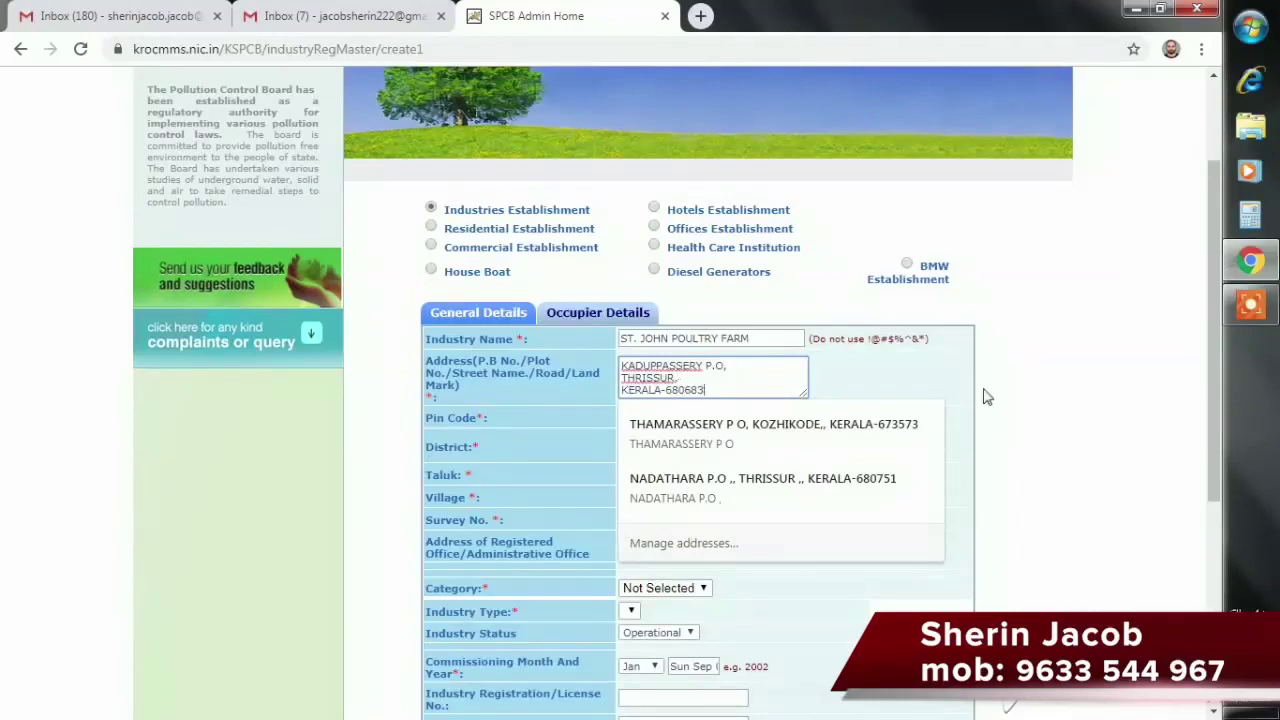
{"action": "scroll", "coordinate": [985, 397], "scroll_direction": "down", "scroll_amount": 2}
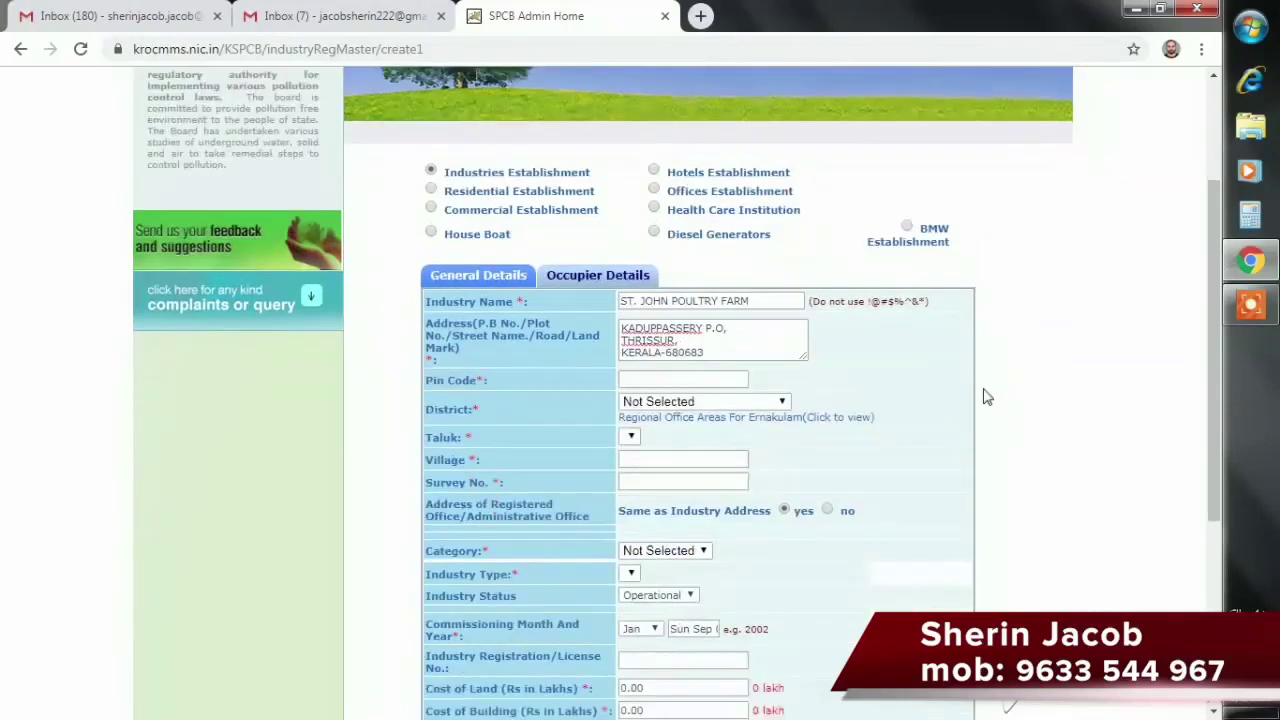
Step: Enter pin code 680683, choose district THRISSUR and keep taluk CHALAKUDY
{"action": "left_click", "coordinate": [647, 231]}
{"action": "type", "text": "680683"}
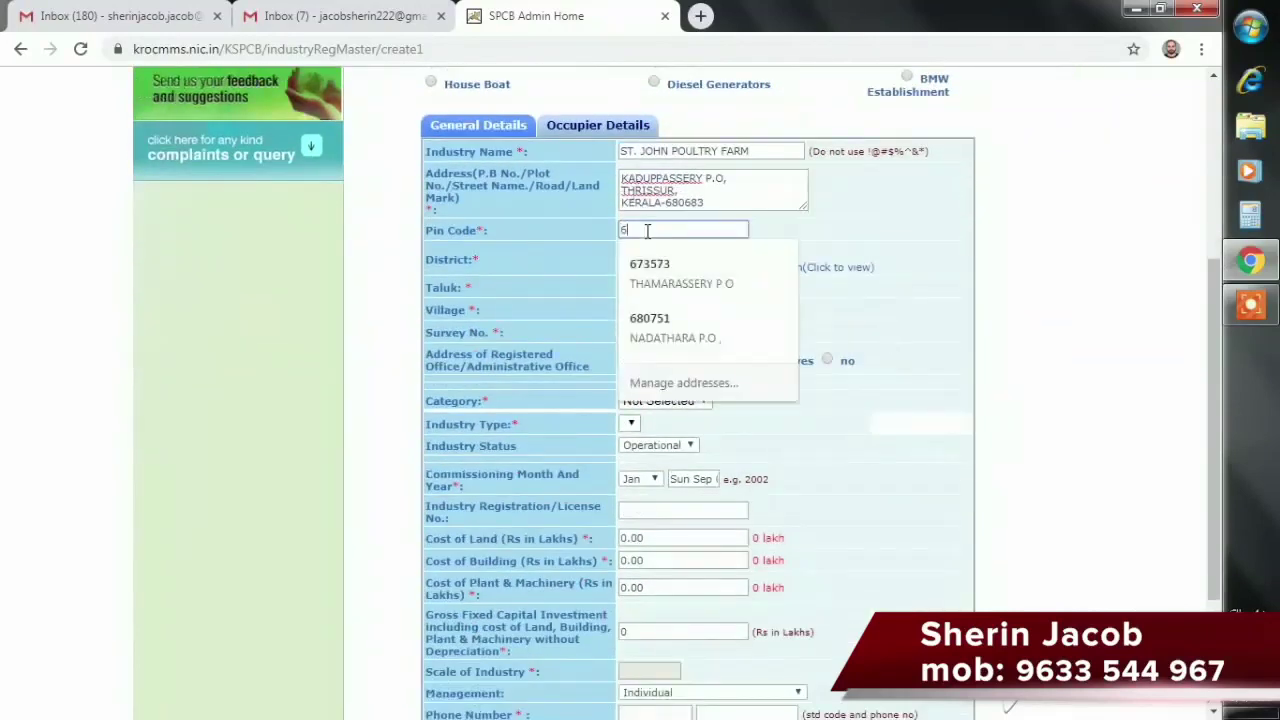
{"action": "left_click", "coordinate": [651, 251]}
{"action": "left_click", "coordinate": [651, 514]}
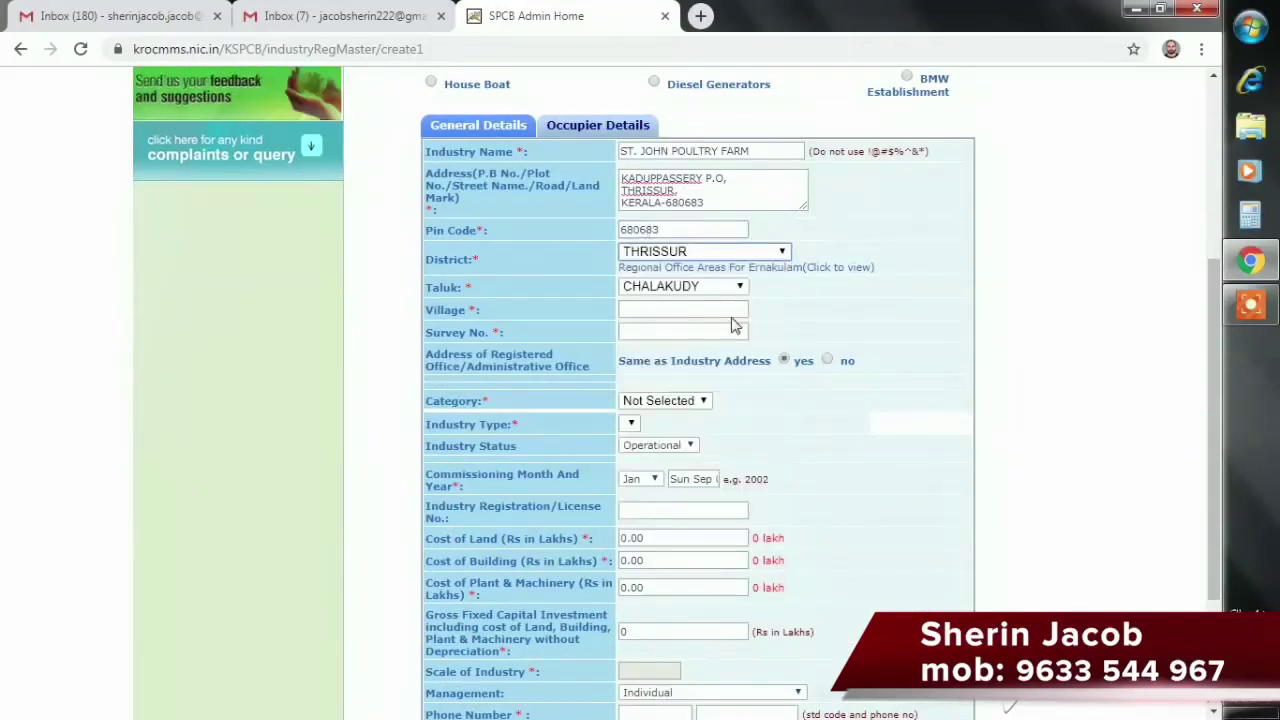
{"action": "left_click", "coordinate": [730, 288]}
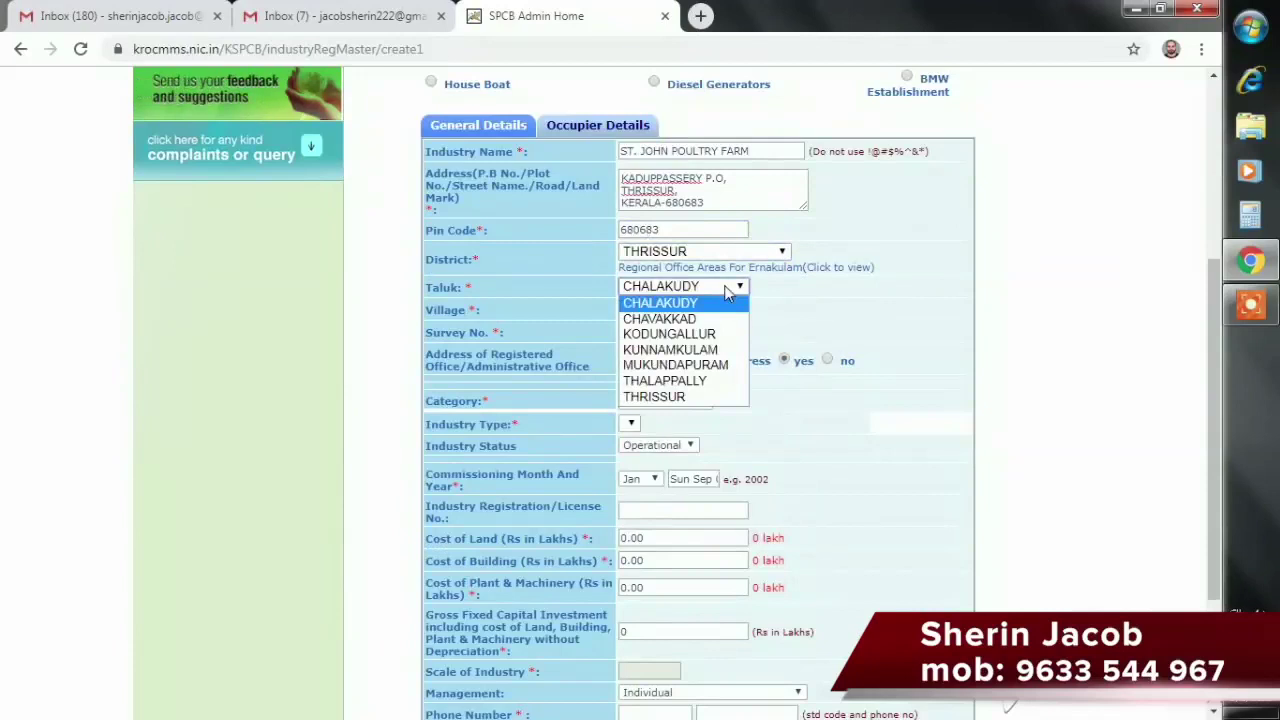
{"action": "left_click", "coordinate": [670, 303]}
Step: Fill in village KADUPPASSERY and the farm's survey numbers
{"action": "left_click", "coordinate": [677, 310]}
{"action": "type", "text": "KADUPPASSERY"}
{"action": "left_click", "coordinate": [671, 332]}
{"action": "type", "text": "245,245"}
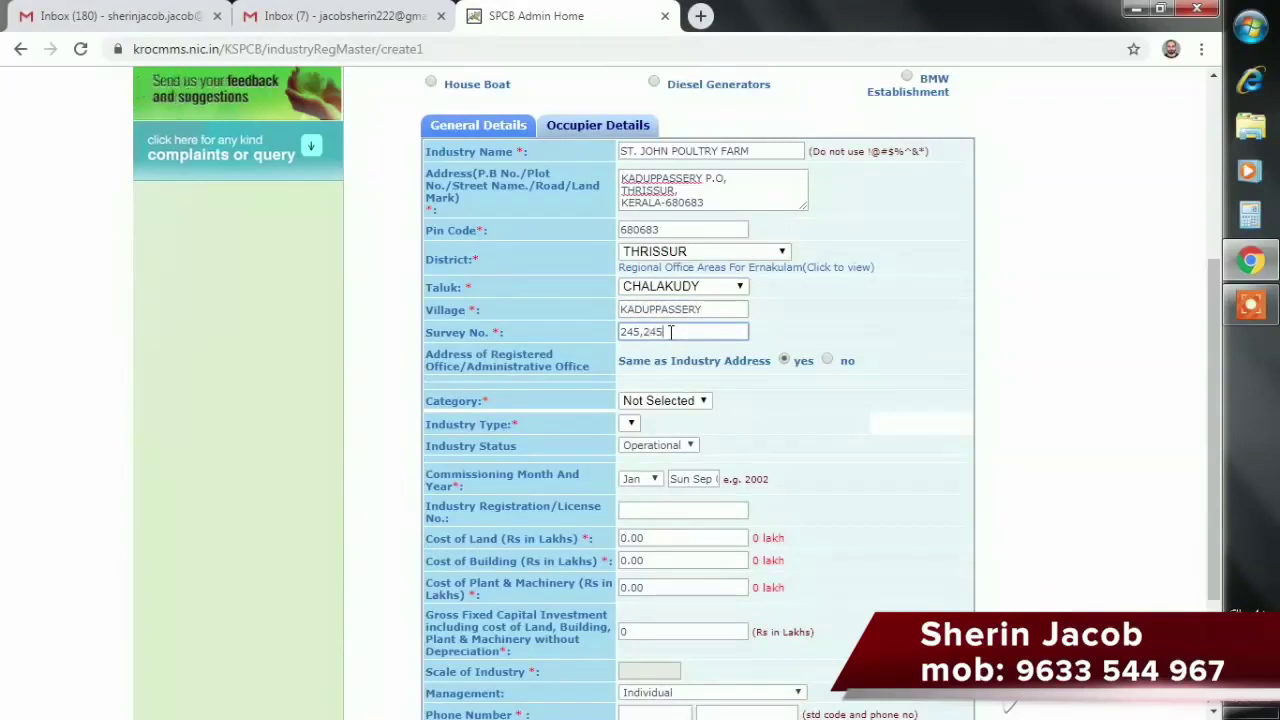
{"action": "type", "text": "/3,223/2"}
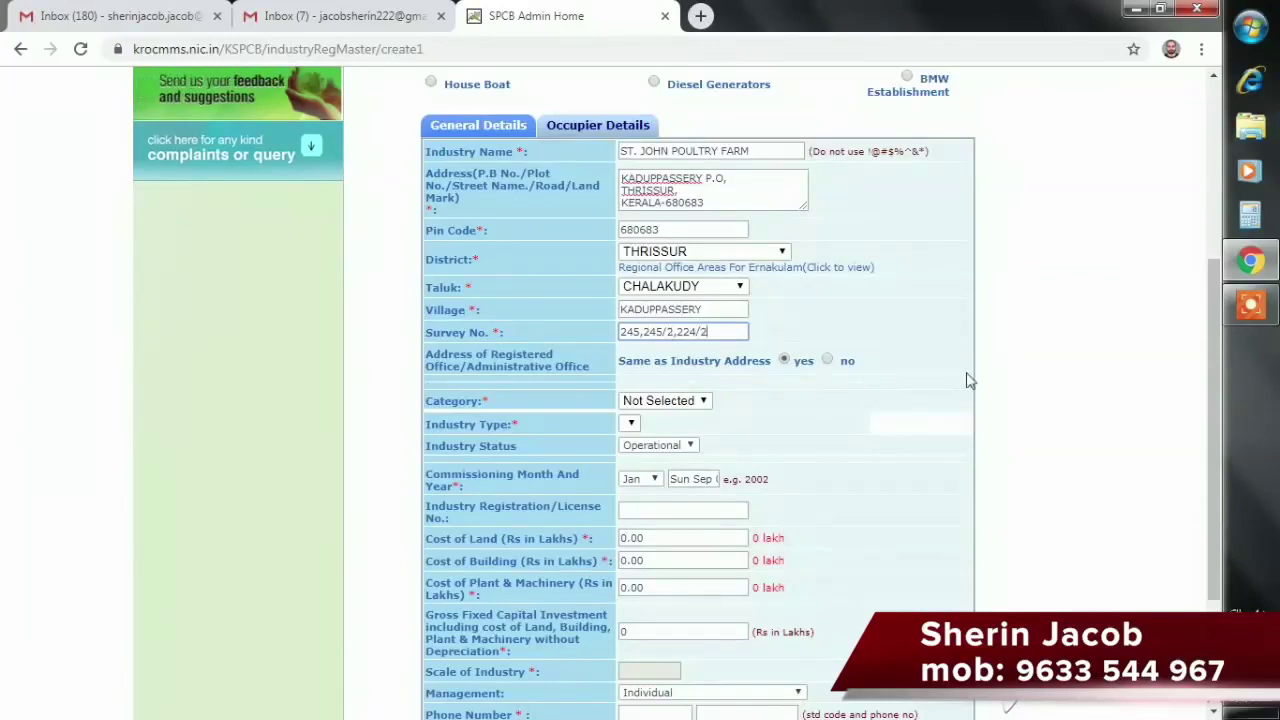
{"action": "scroll", "coordinate": [966, 371], "scroll_direction": "down", "scroll_amount": 2}
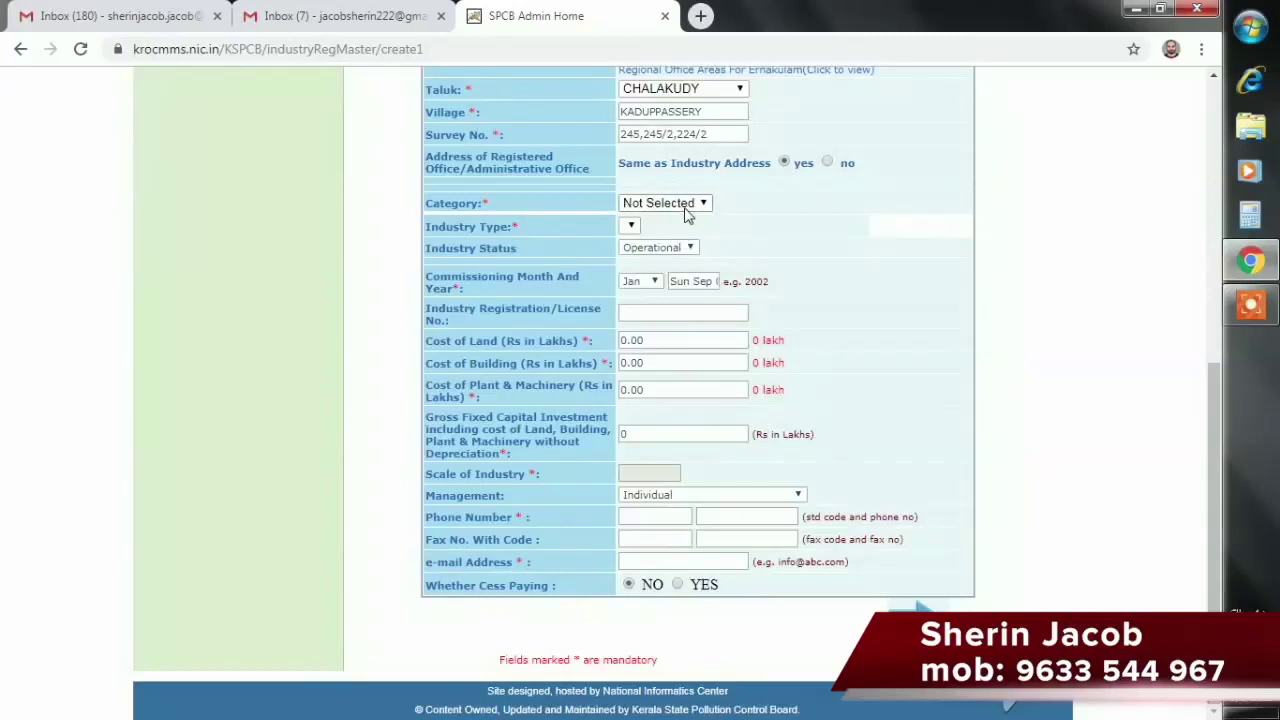
Step: Set category GREEN and industry type 33-Poultry, Hatchery and Piggery
{"action": "left_click", "coordinate": [688, 204]}
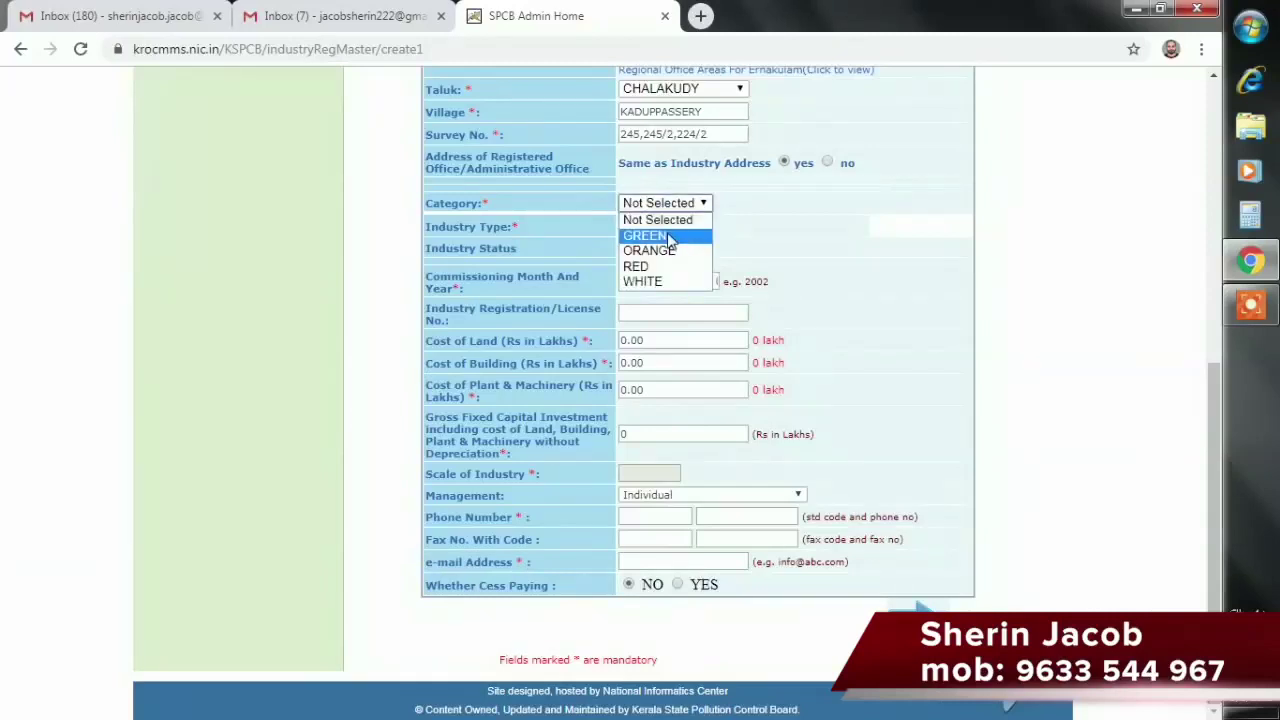
{"action": "left_click", "coordinate": [668, 238]}
{"action": "left_click", "coordinate": [631, 229]}
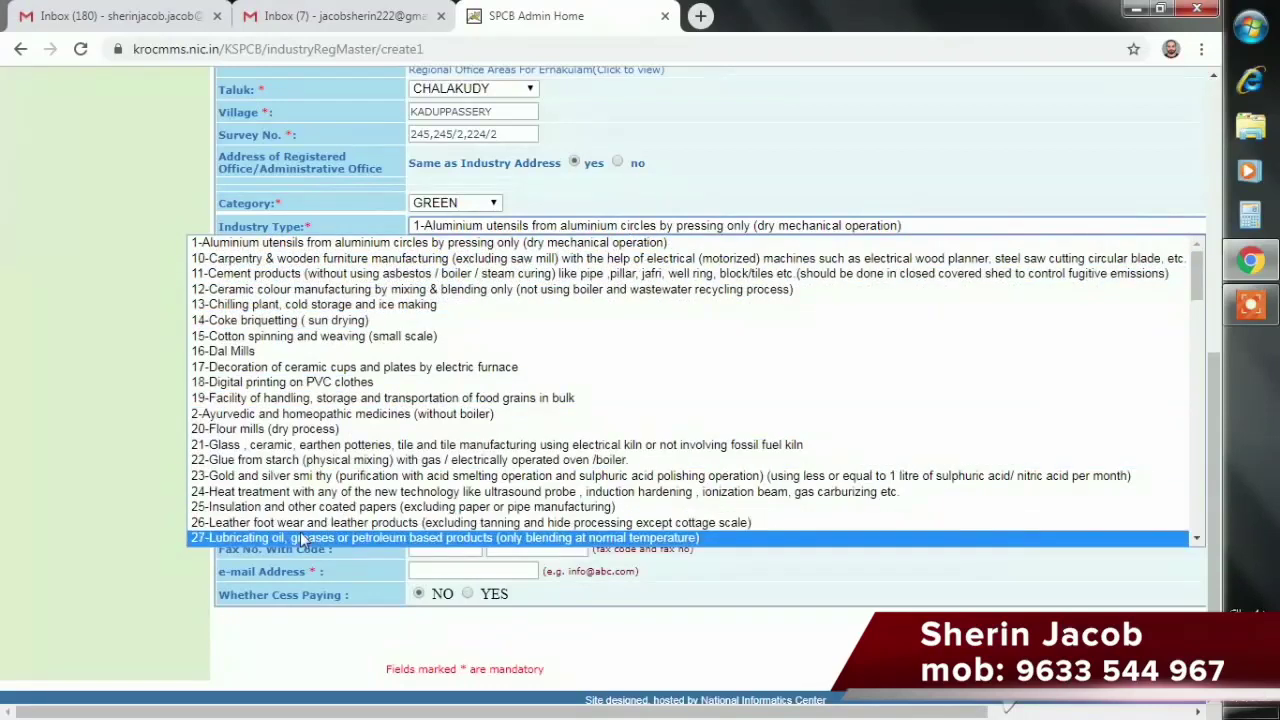
{"action": "key", "text": "Down"}
{"action": "key", "text": "Down"}
{"action": "key", "text": "Down"}
{"action": "key", "text": "Down"}
{"action": "key", "text": "Down"}
{"action": "key", "text": "Down"}
{"action": "key", "text": "Down"}
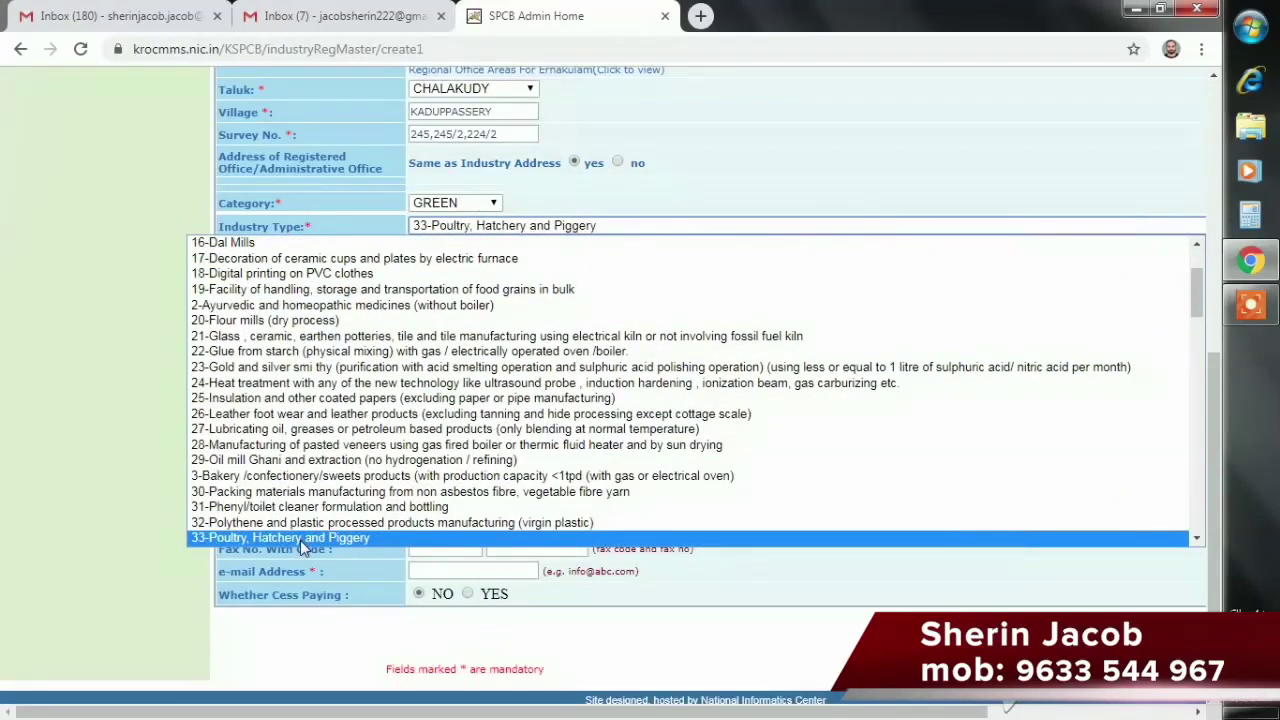
{"action": "key", "text": "Return"}
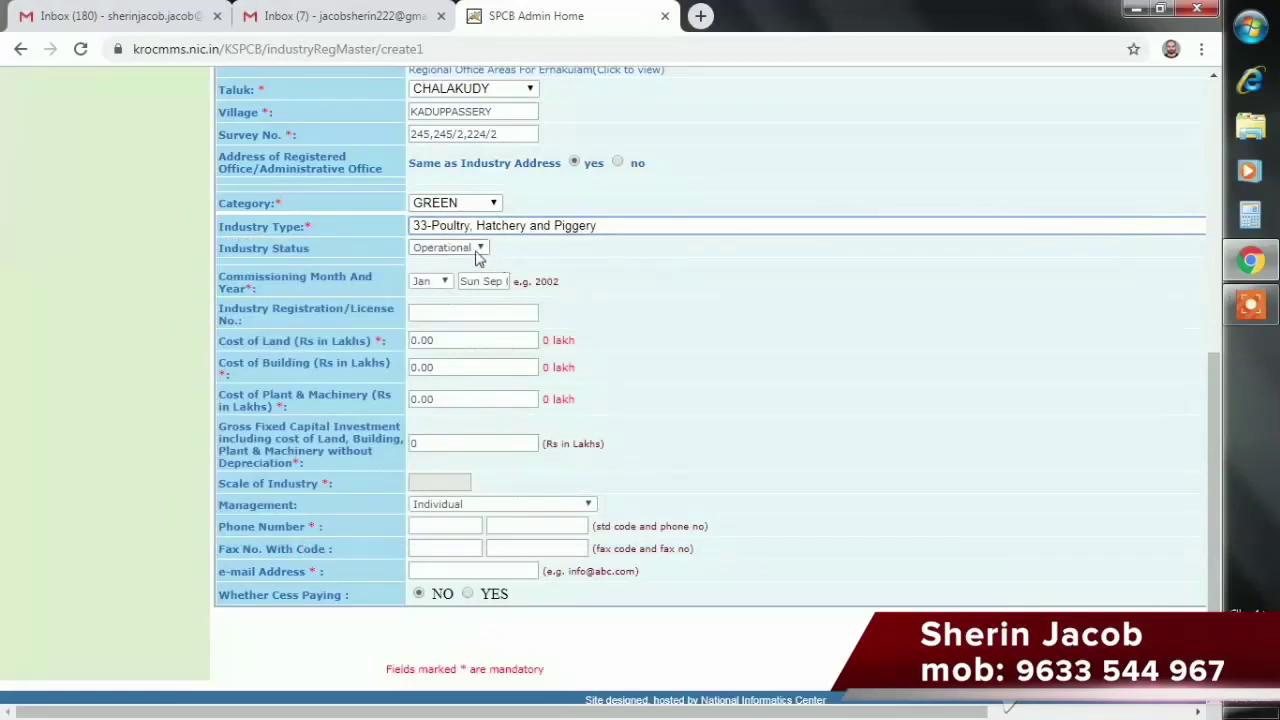
Step: Keep the industry status Operational after briefly switching to Proposed
{"action": "left_click", "coordinate": [476, 251]}
{"action": "left_click", "coordinate": [475, 252]}
{"action": "left_click", "coordinate": [475, 252]}
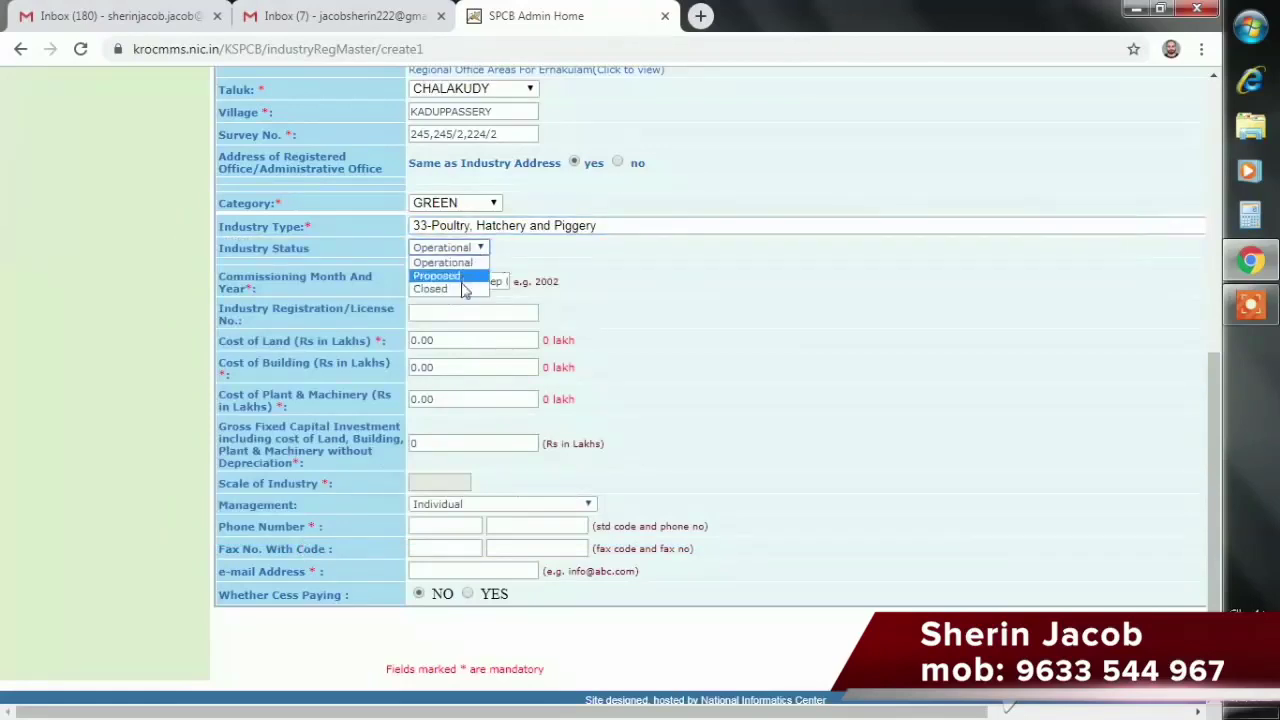
{"action": "left_click", "coordinate": [465, 276]}
{"action": "left_click", "coordinate": [475, 252]}
{"action": "left_click", "coordinate": [465, 263]}
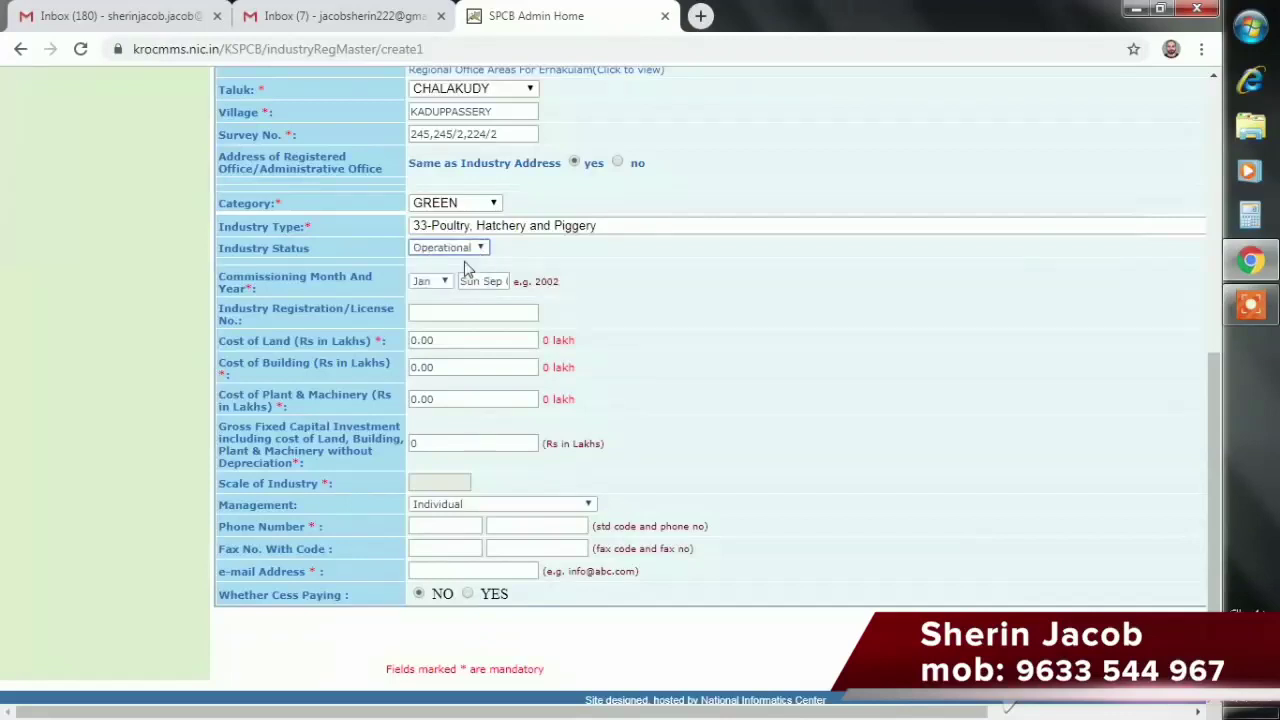
{"action": "left_click", "coordinate": [440, 283]}
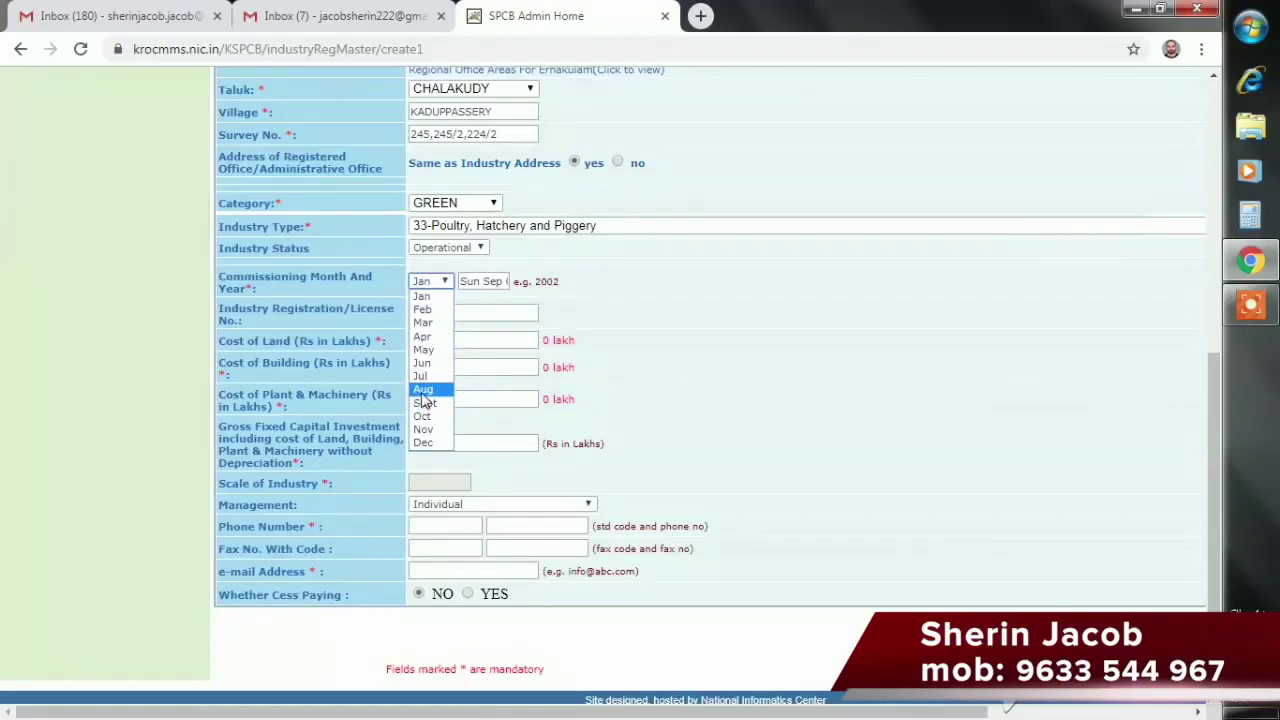
Step: Set the commissioning date to Aug with its year and enter the land and building costs
{"action": "left_click", "coordinate": [423, 389]}
{"action": "left_click_drag", "start_coordinate": [466, 281], "coordinate": [499, 277]}
{"action": "type", "text": "2019"}
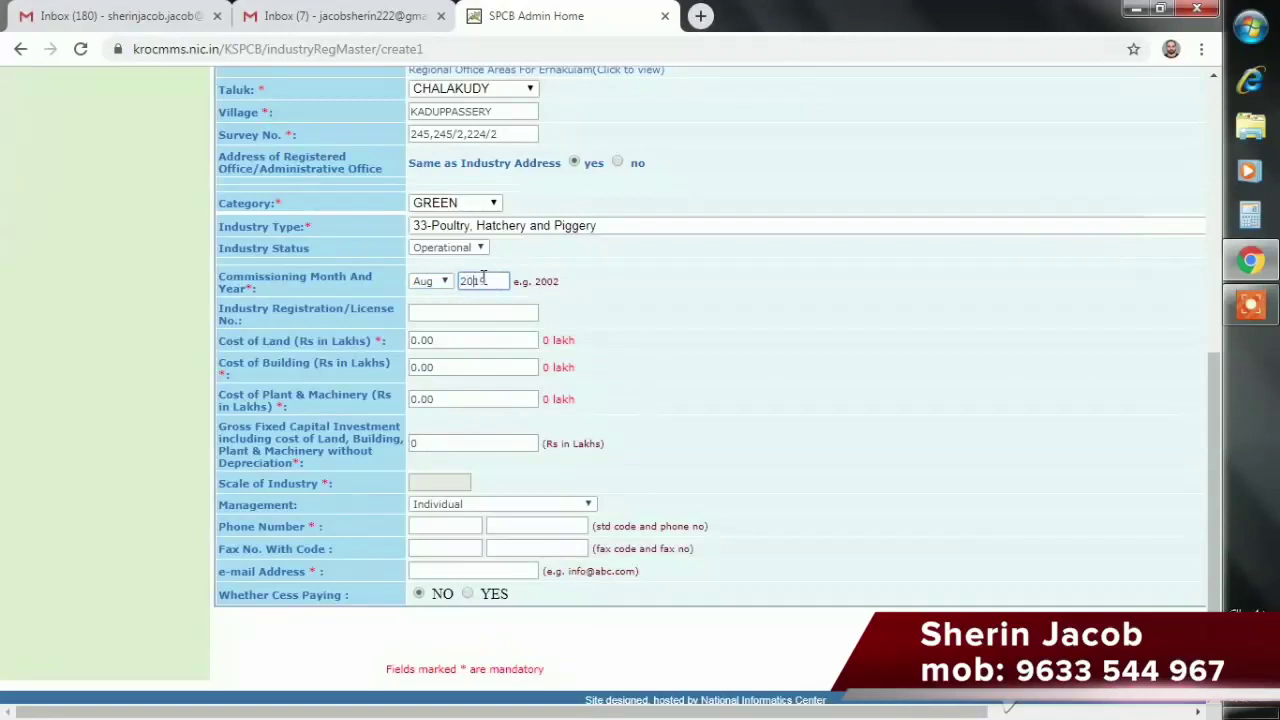
{"action": "left_click", "coordinate": [450, 339]}
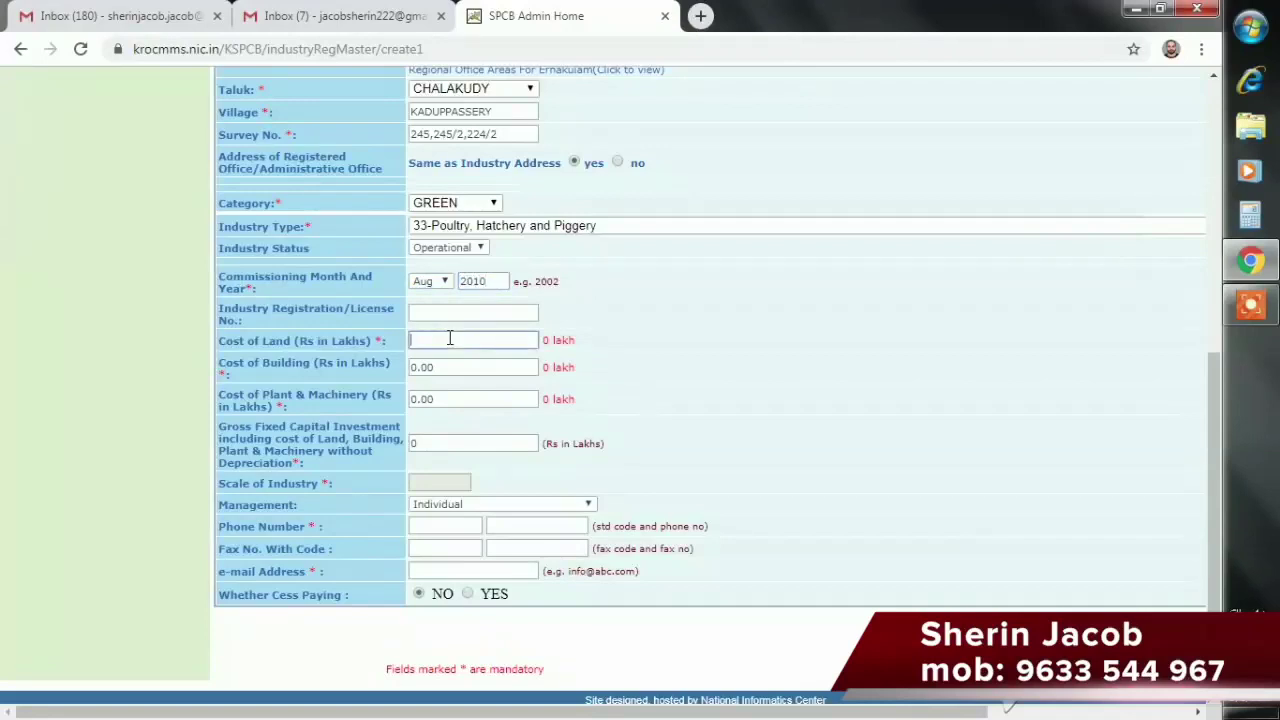
{"action": "type", "text": "1"}
{"action": "left_click", "coordinate": [817, 357]}
{"action": "scroll", "coordinate": [817, 357], "scroll_direction": "down", "scroll_amount": 1}
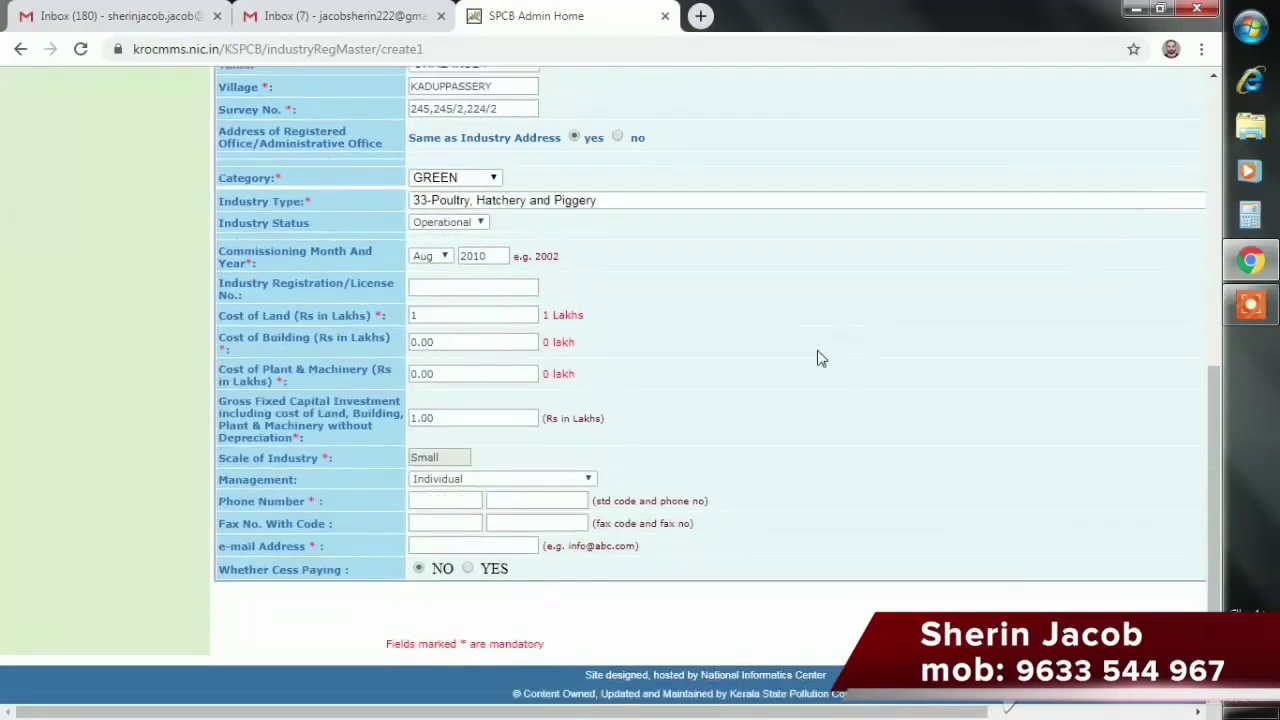
{"action": "left_click", "coordinate": [458, 341]}
{"action": "left_click", "coordinate": [796, 372]}
Step: Choose Proprietary Concern management and enter the farm's phone number
{"action": "left_click", "coordinate": [455, 479]}
{"action": "left_click", "coordinate": [451, 506]}
{"action": "left_click", "coordinate": [443, 502]}
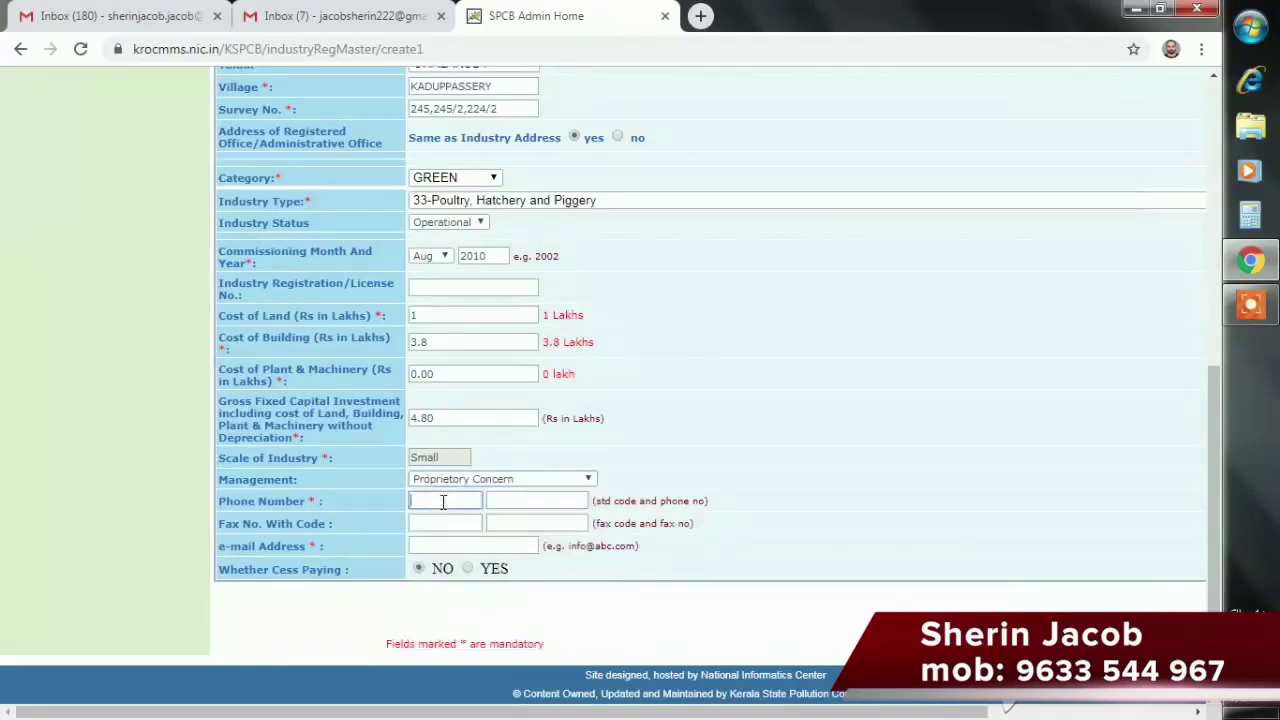
{"action": "left_click", "coordinate": [495, 504]}
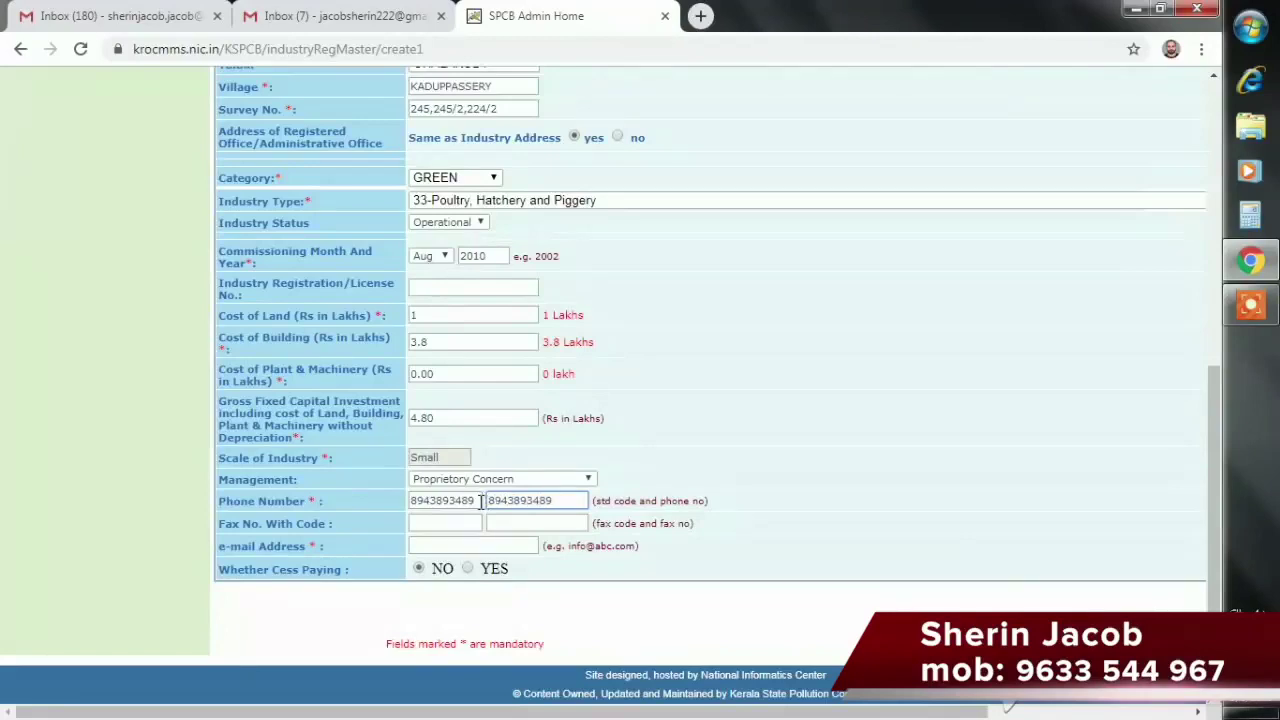
{"action": "left_click_drag", "start_coordinate": [481, 502], "coordinate": [405, 510]}
{"action": "key", "text": "ctrl+c"}
Step: Paste the phone number into both fax fields and enter the contact e-mail address
{"action": "left_click", "coordinate": [430, 521]}
{"action": "key", "text": "ctrl+v"}
{"action": "left_click", "coordinate": [507, 523]}
{"action": "key", "text": "ctrl+v"}
{"action": "left_click", "coordinate": [443, 545]}
{"action": "left_click", "coordinate": [833, 413]}
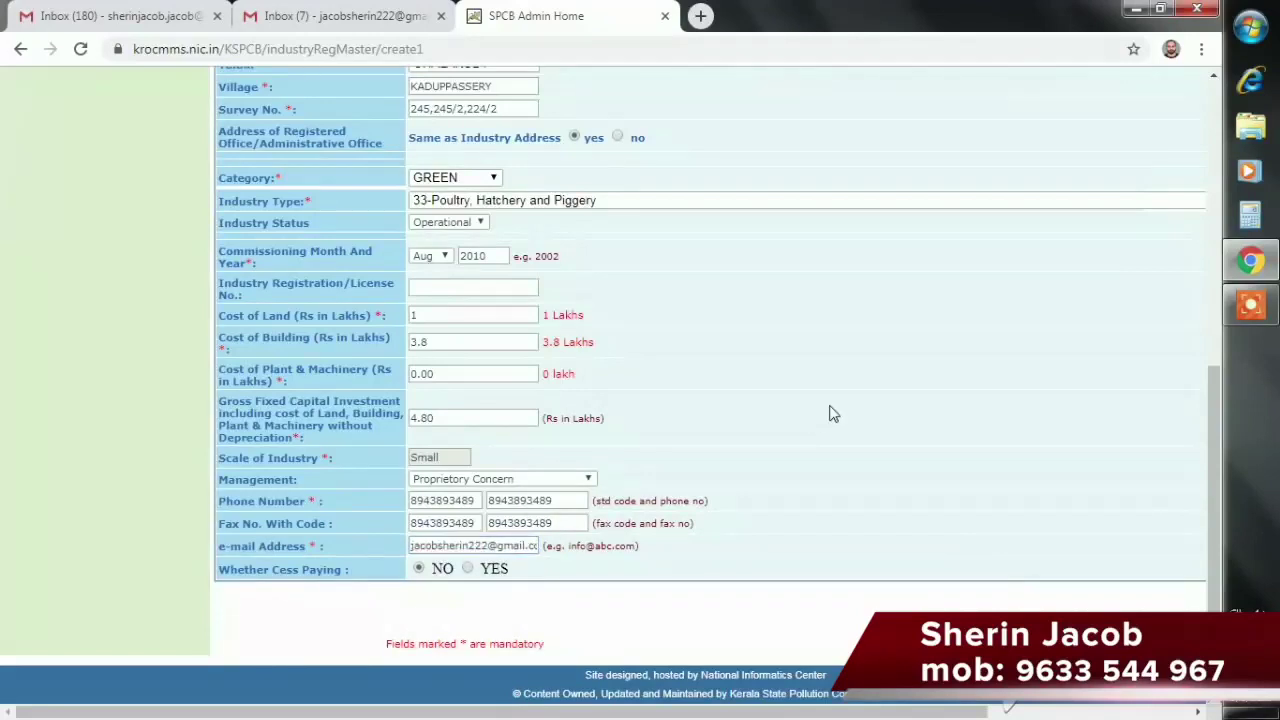
{"action": "scroll", "coordinate": [830, 414], "scroll_direction": "up", "scroll_amount": 10}
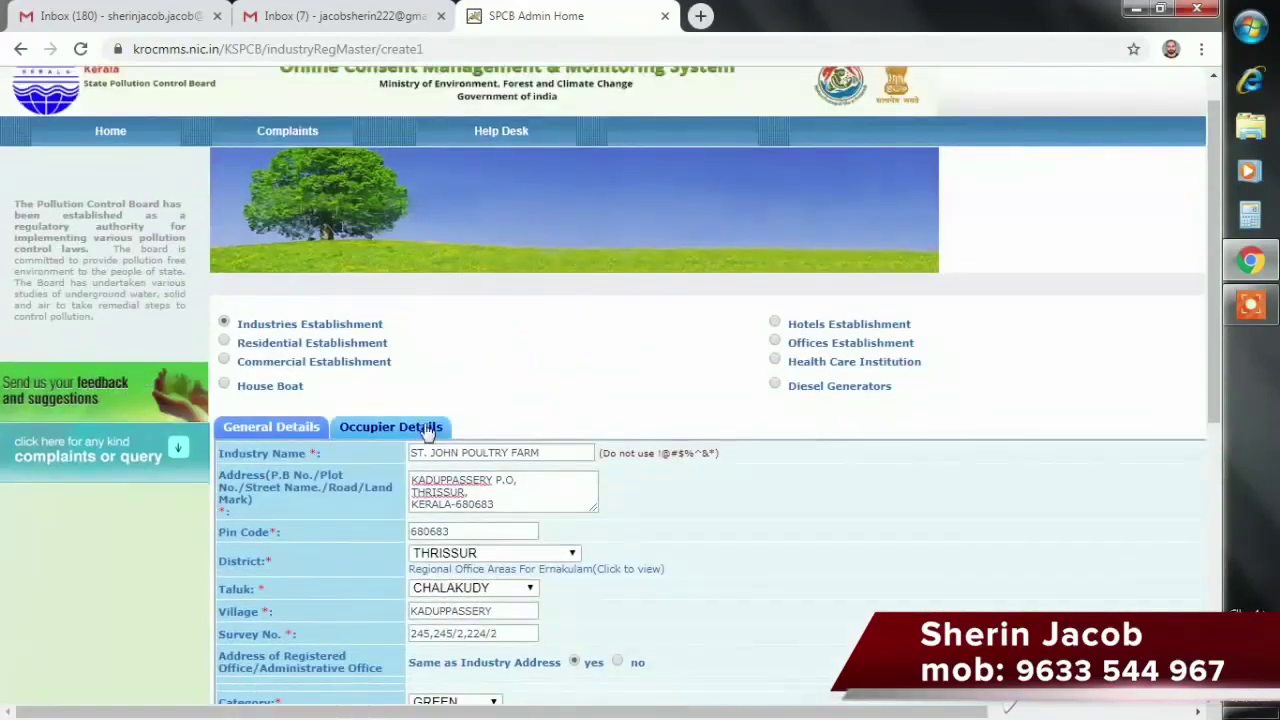
Step: In Occupier Details, start the Name and Address box with the occupier's full name
{"action": "left_click", "coordinate": [429, 425]}
{"action": "left_click", "coordinate": [440, 428]}
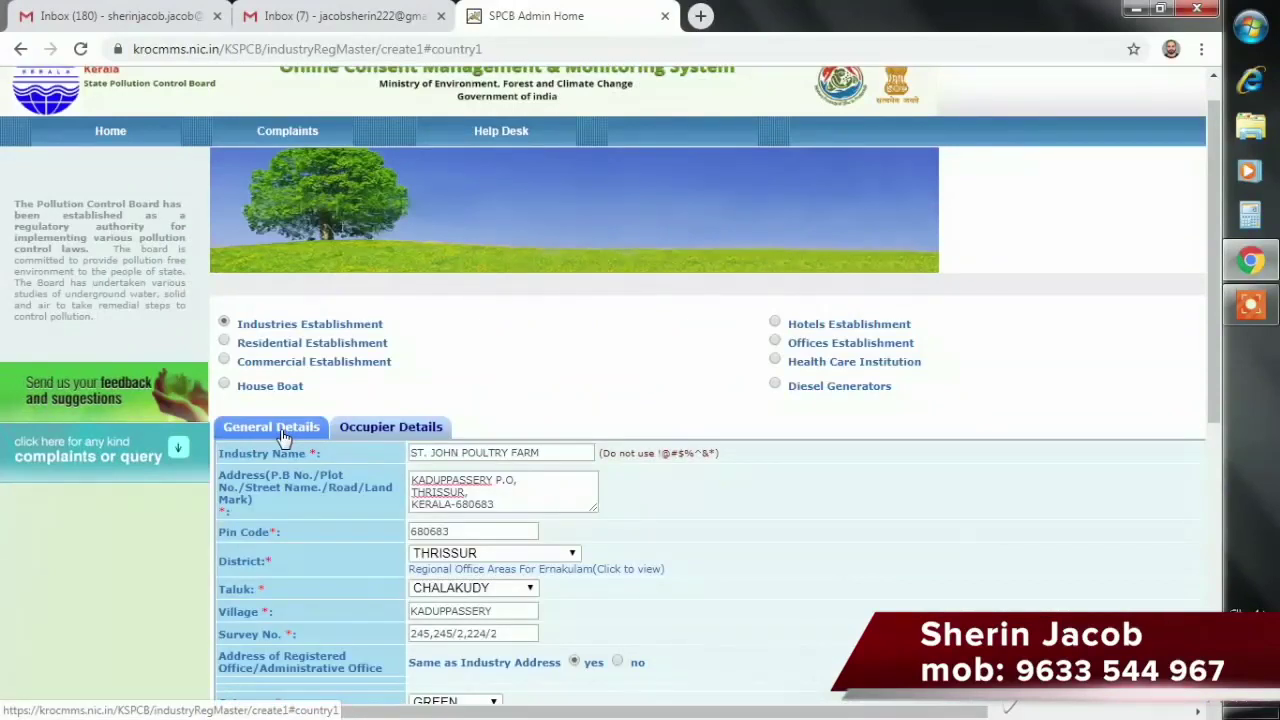
{"action": "left_click", "coordinate": [383, 429]}
{"action": "left_click", "coordinate": [660, 457]}
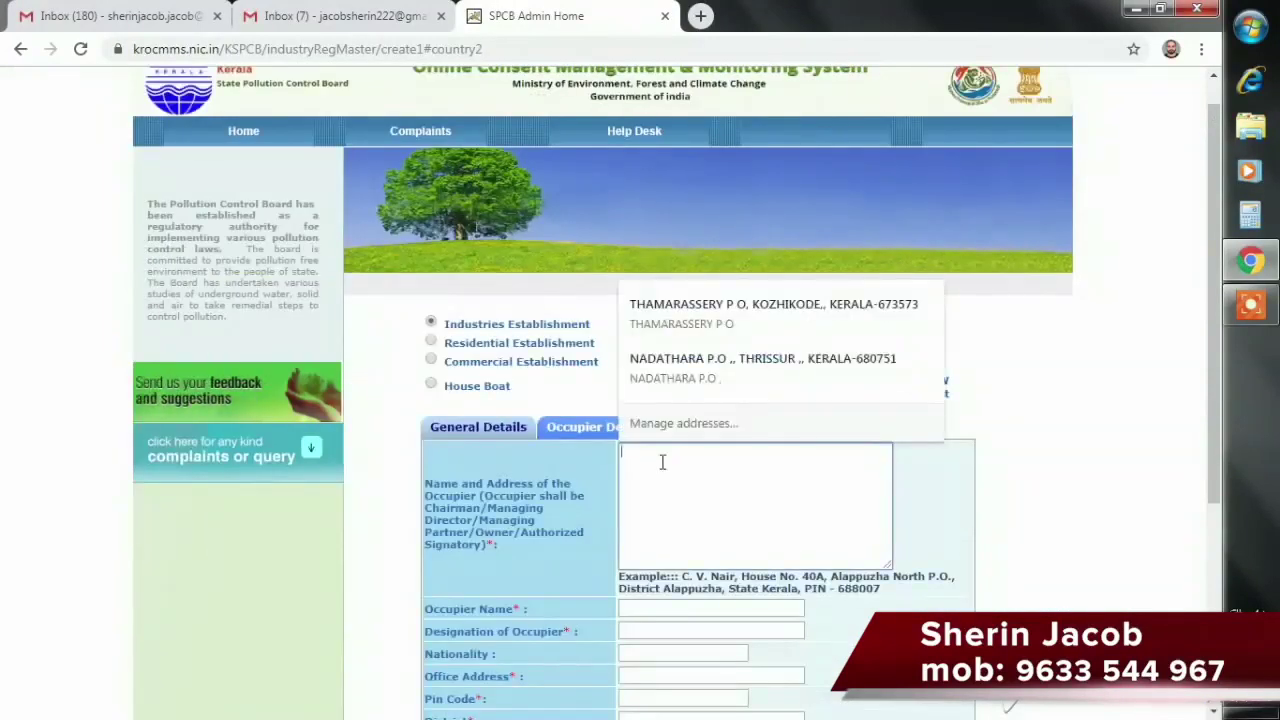
{"action": "type", "text": "sher"}
{"action": "key", "text": "BackSpace"}
{"action": "key", "text": "BackSpace"}
{"action": "key", "text": "BackSpace"}
{"action": "key", "text": "BackSpace"}
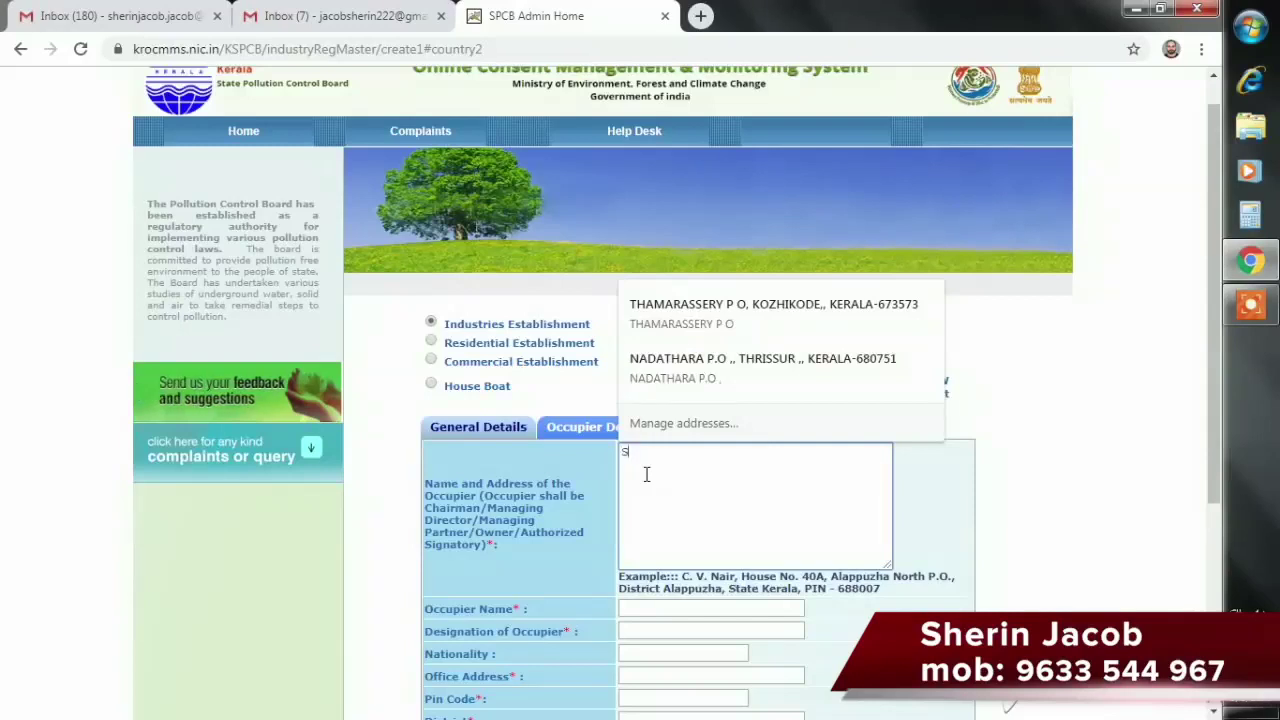
Step: Add the occupier's multi-line postal address ending in THRISSUR and the Kerala pin code
{"action": "key", "text": "Return"}
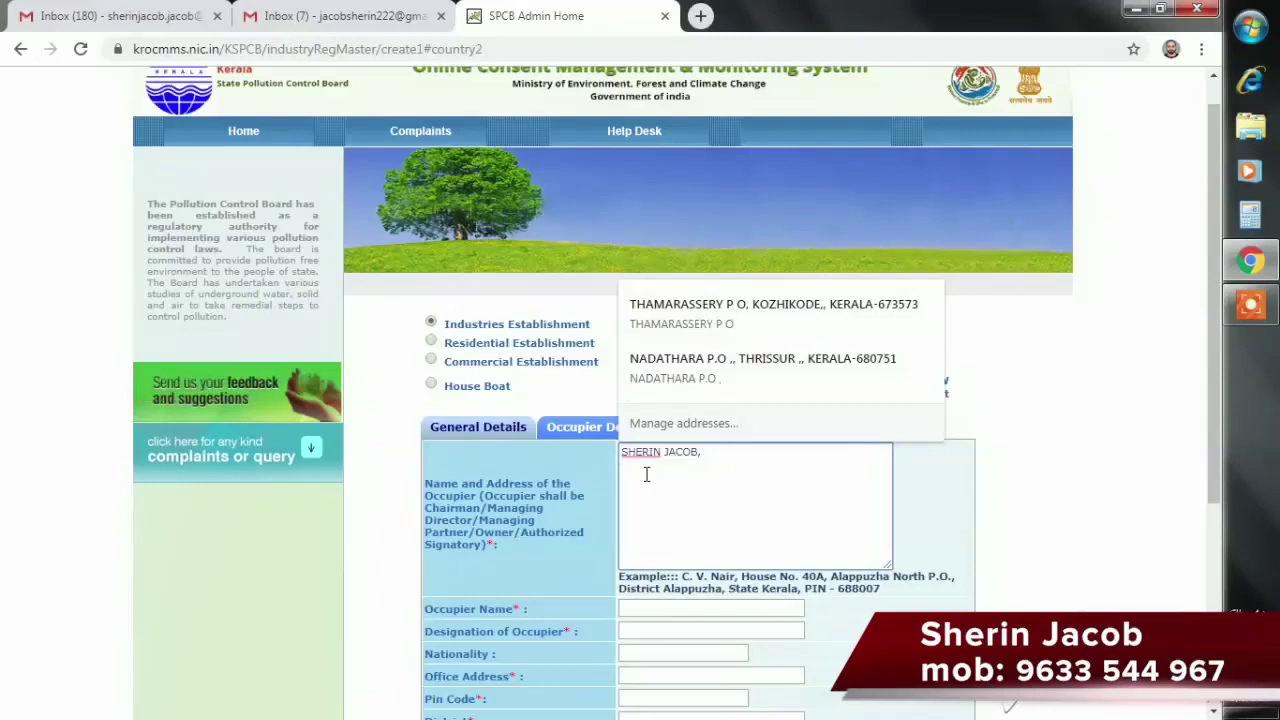
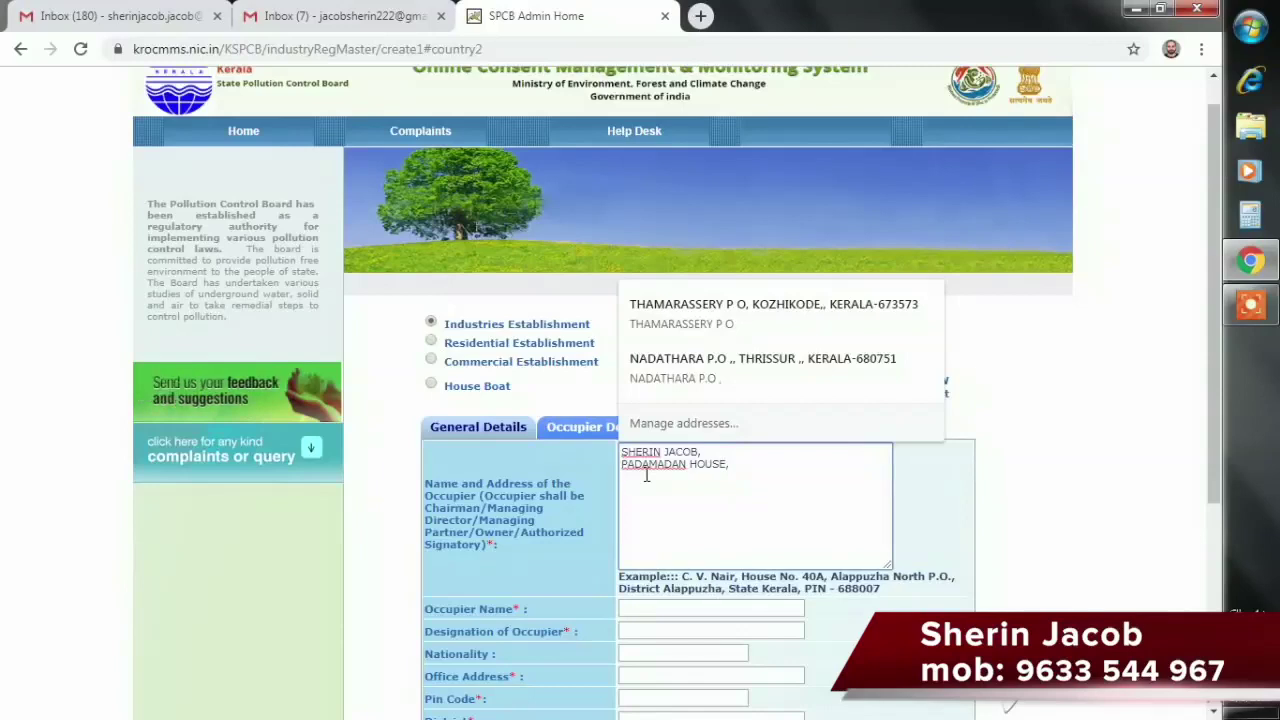
{"action": "key", "text": "Return"}
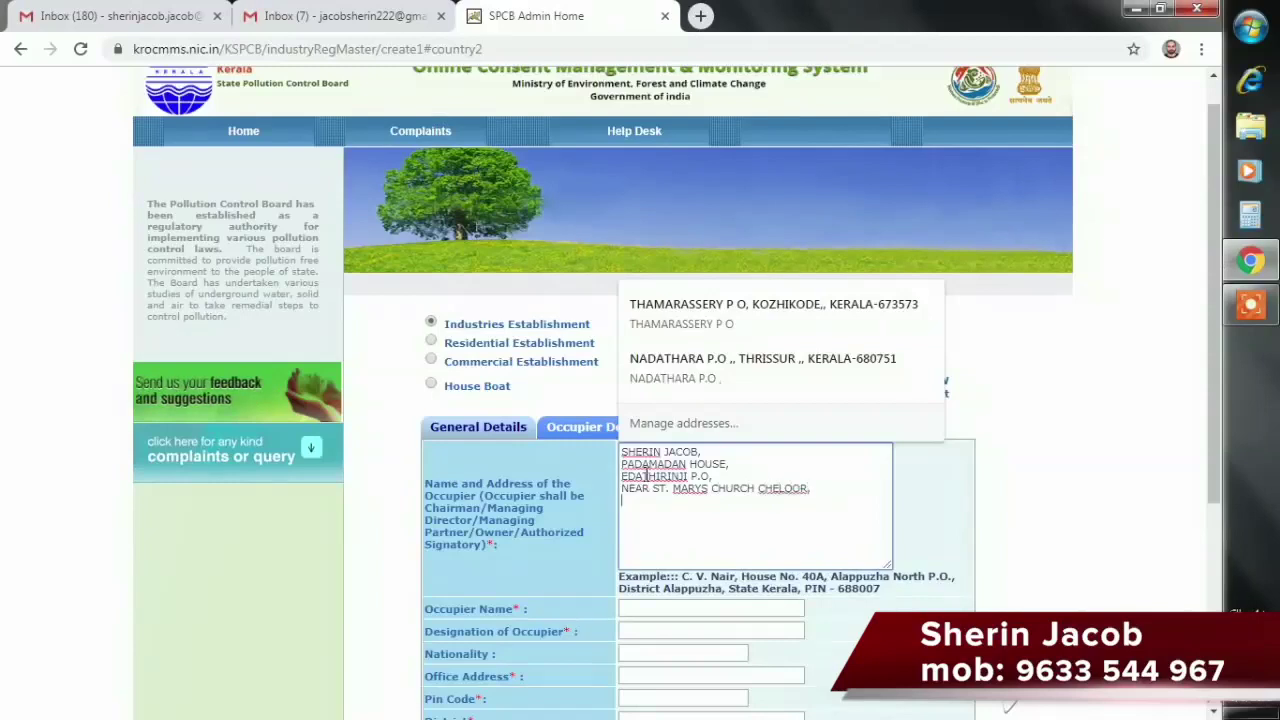
{"action": "key", "text": "Return"}
{"action": "scroll", "coordinate": [1022, 560], "scroll_direction": "down", "scroll_amount": 1}
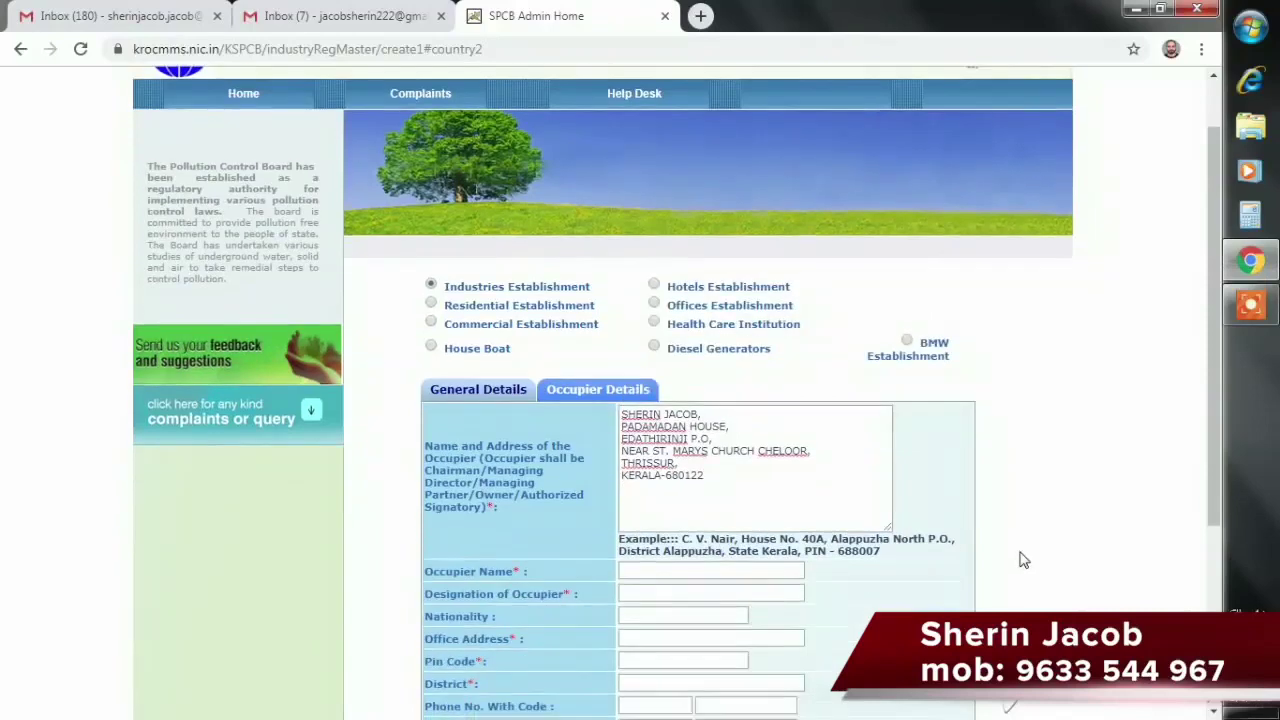
Step: Enter the occupier's name, designation PROPRIETOR and nationality INDIAN
{"action": "scroll", "coordinate": [1022, 560], "scroll_direction": "down", "scroll_amount": 3}
{"action": "left_click", "coordinate": [691, 280]}
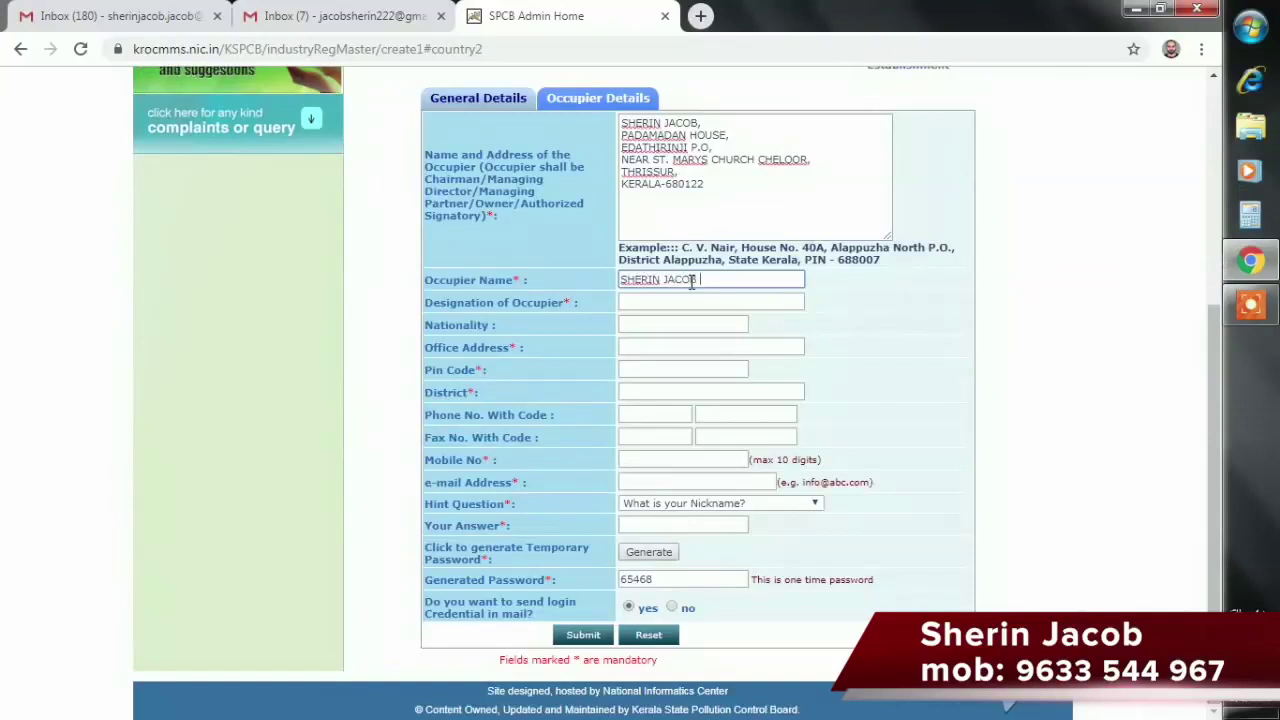
{"action": "type", "text": " P"}
{"action": "key", "text": "BackSpace"}
{"action": "type", "text": "P"}
{"action": "key", "text": "BackSpace"}
{"action": "left_click", "coordinate": [680, 302]}
{"action": "type", "text": "PROPRIETOR"}
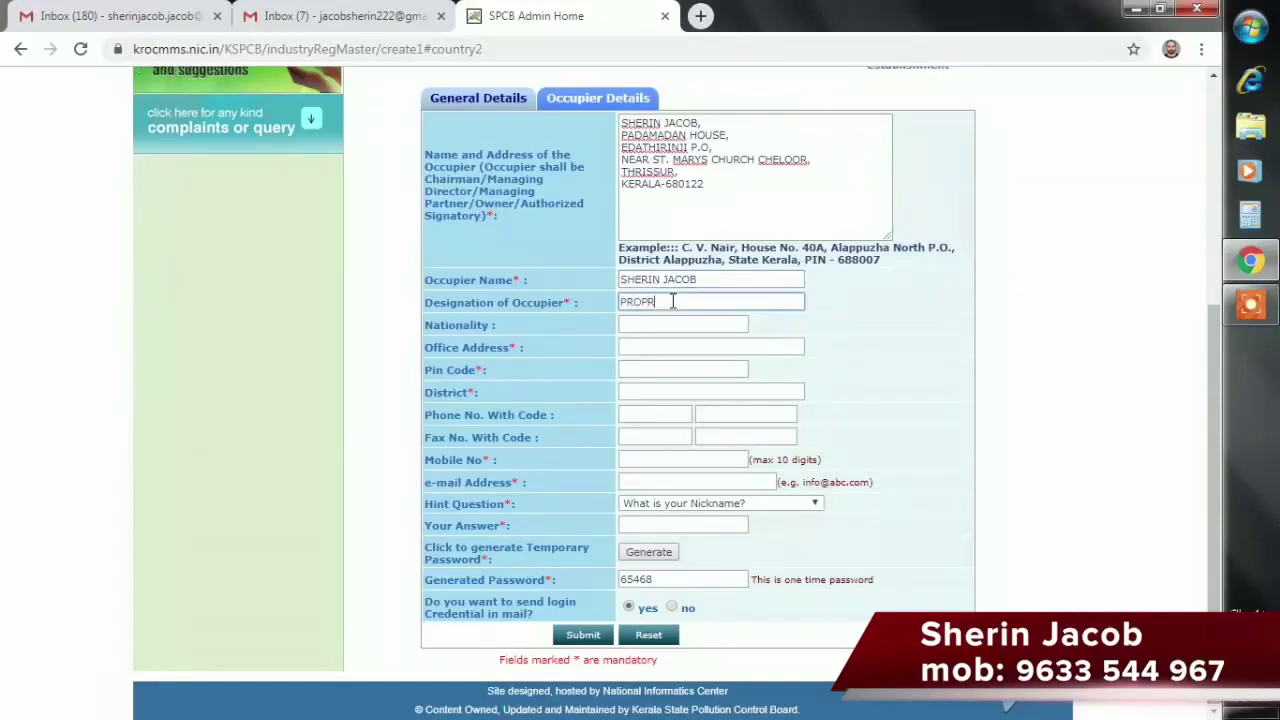
{"action": "left_click", "coordinate": [670, 322]}
{"action": "type", "text": "INDIAN"}
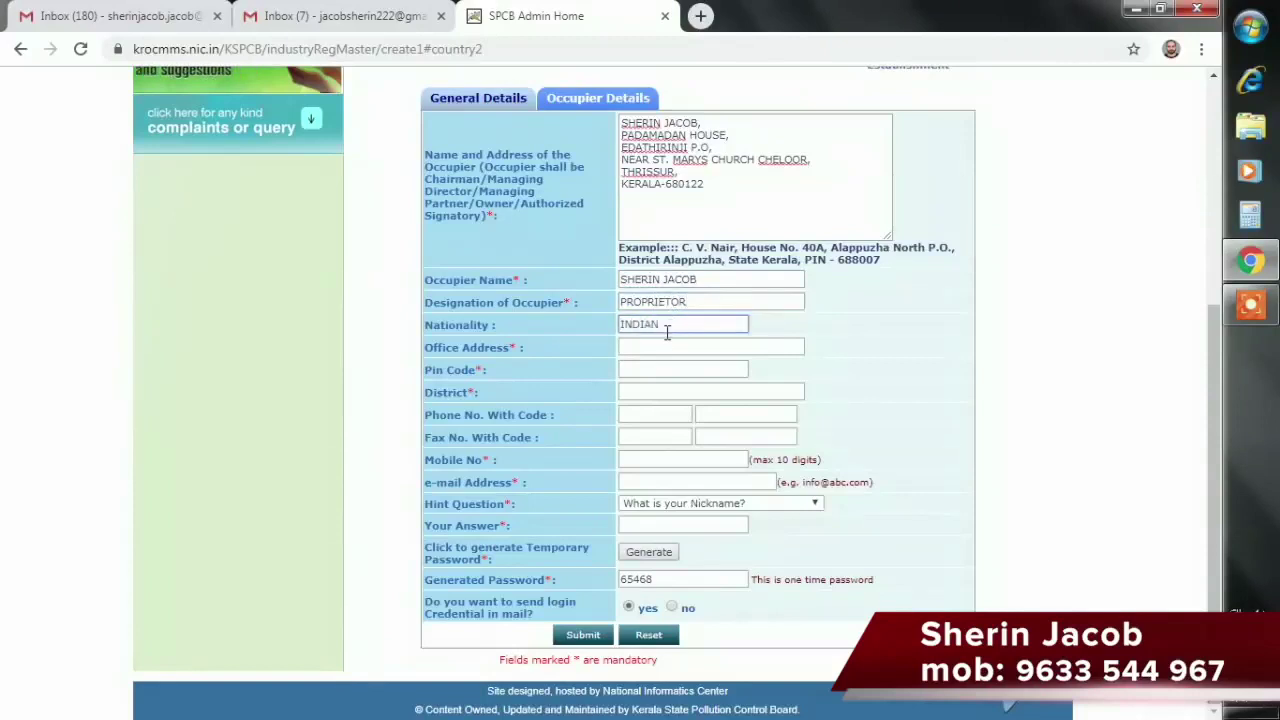
{"action": "key", "text": "Tab"}
Step: Copy the industry address into Office Address, then enter the pin code and district THRISSUR
{"action": "left_click", "coordinate": [470, 98]}
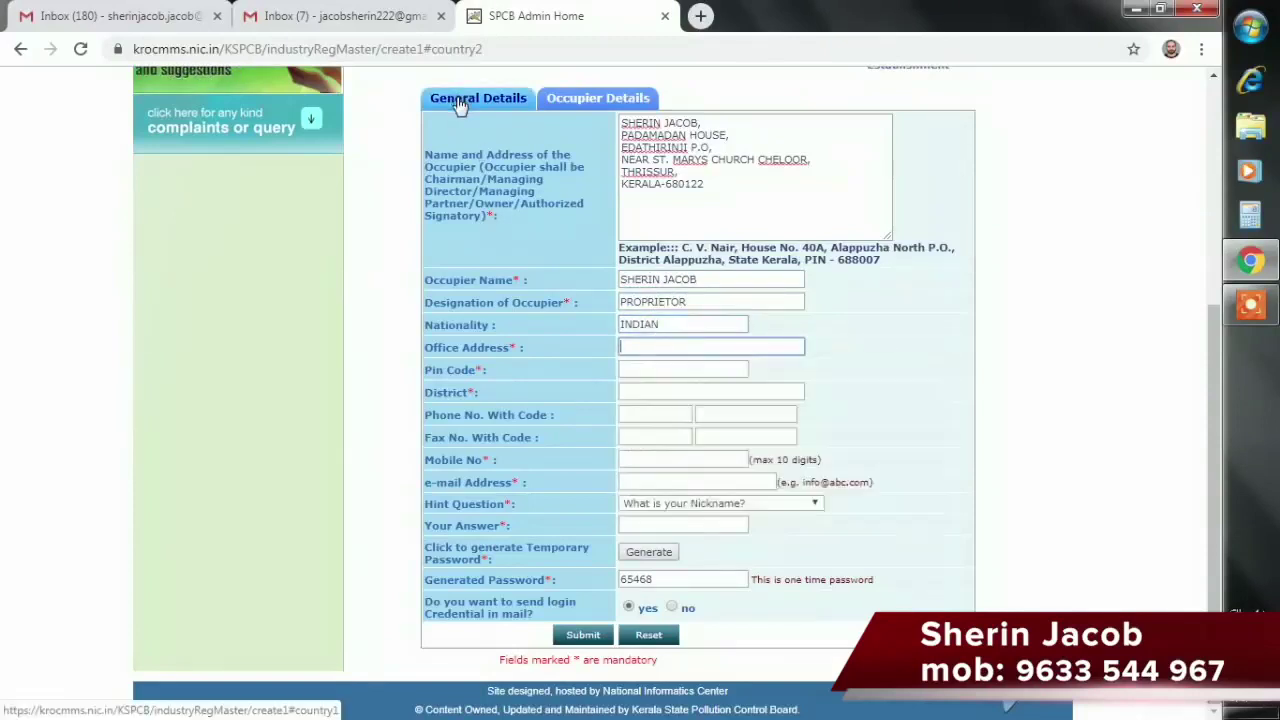
{"action": "left_click_drag", "start_coordinate": [496, 178], "coordinate": [411, 150]}
{"action": "key", "text": "ctrl+c"}
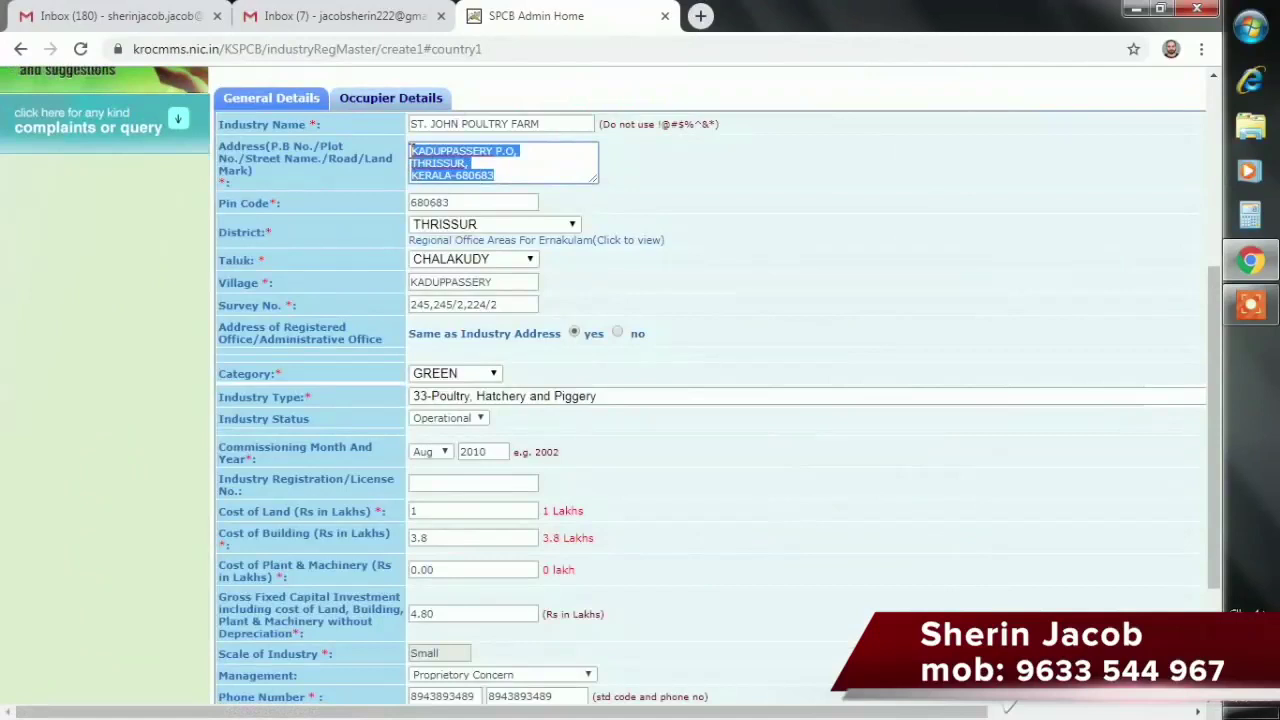
{"action": "left_click", "coordinate": [390, 99]}
{"action": "left_click", "coordinate": [696, 347]}
{"action": "key", "text": "ctrl+v"}
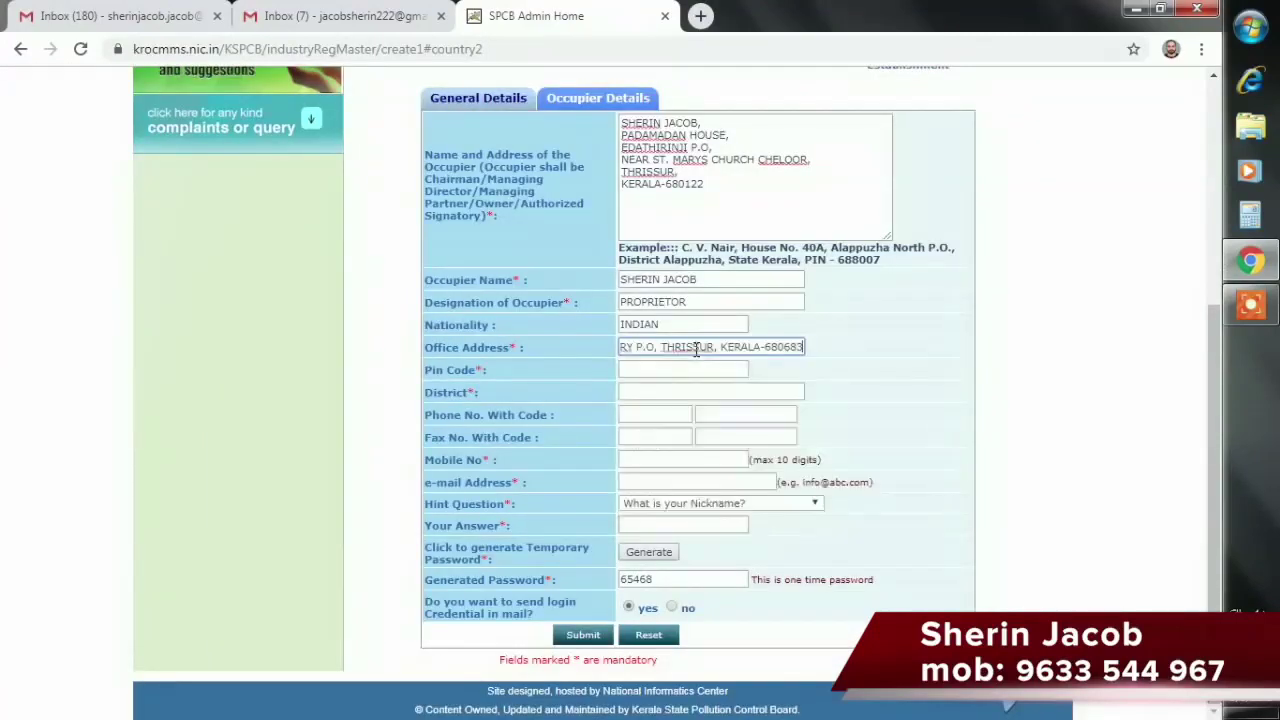
{"action": "left_click", "coordinate": [694, 369]}
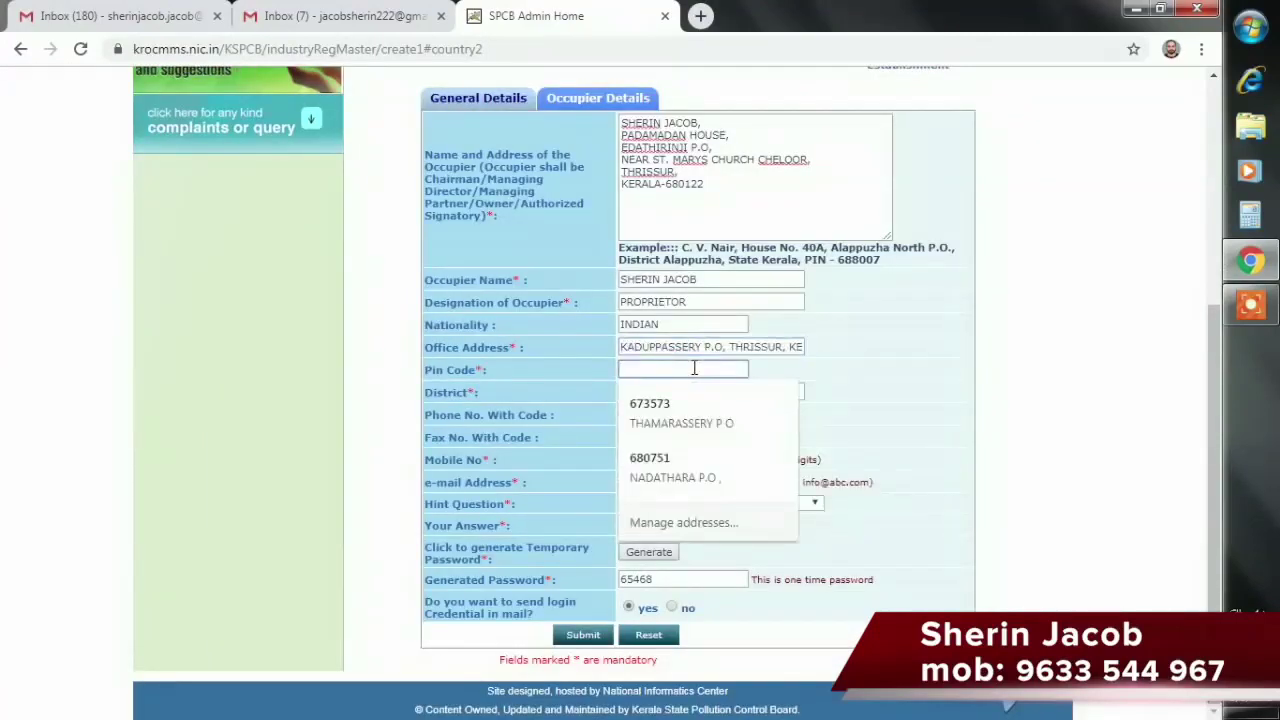
{"action": "type", "text": "680122"}
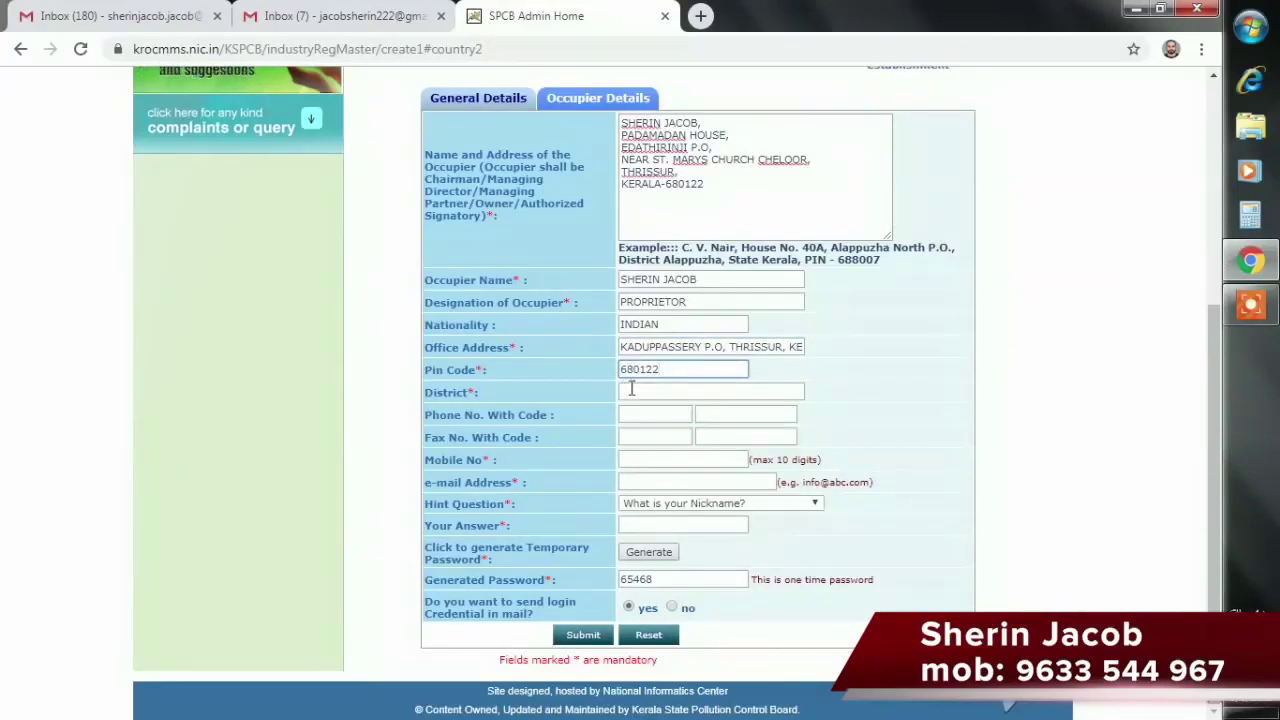
{"action": "left_click", "coordinate": [633, 390]}
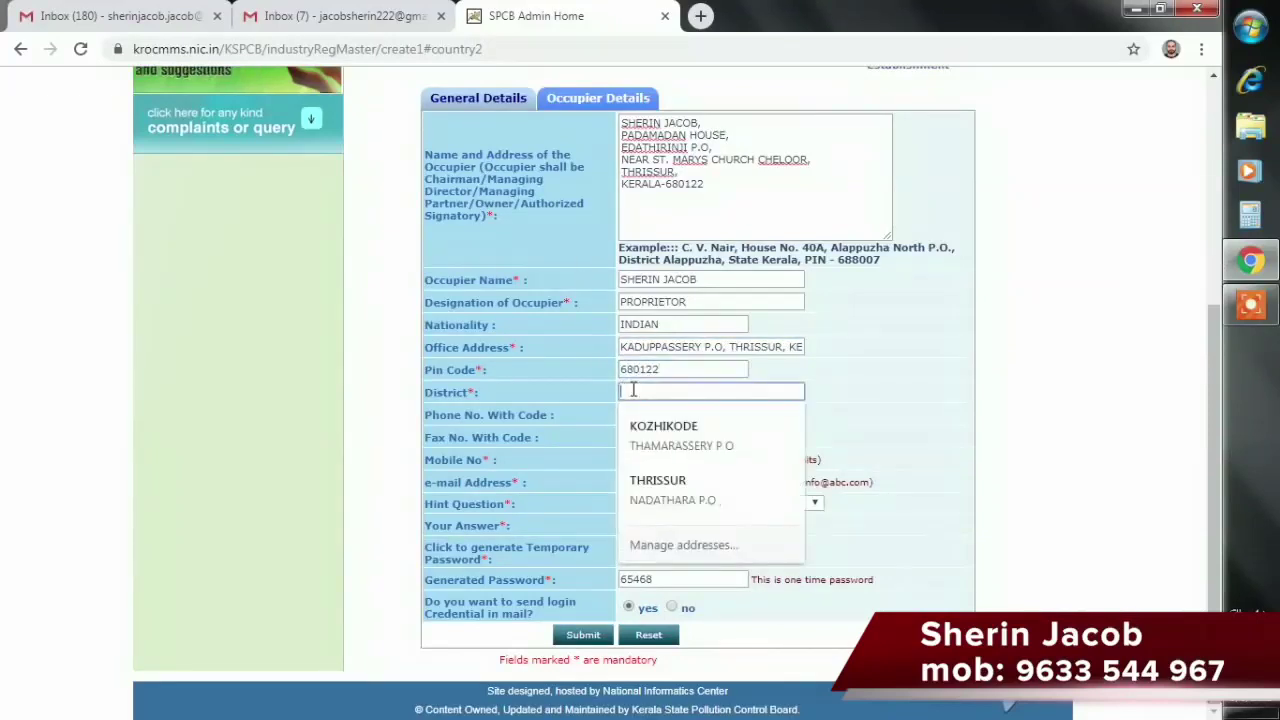
{"action": "type", "text": "THRISSUR"}
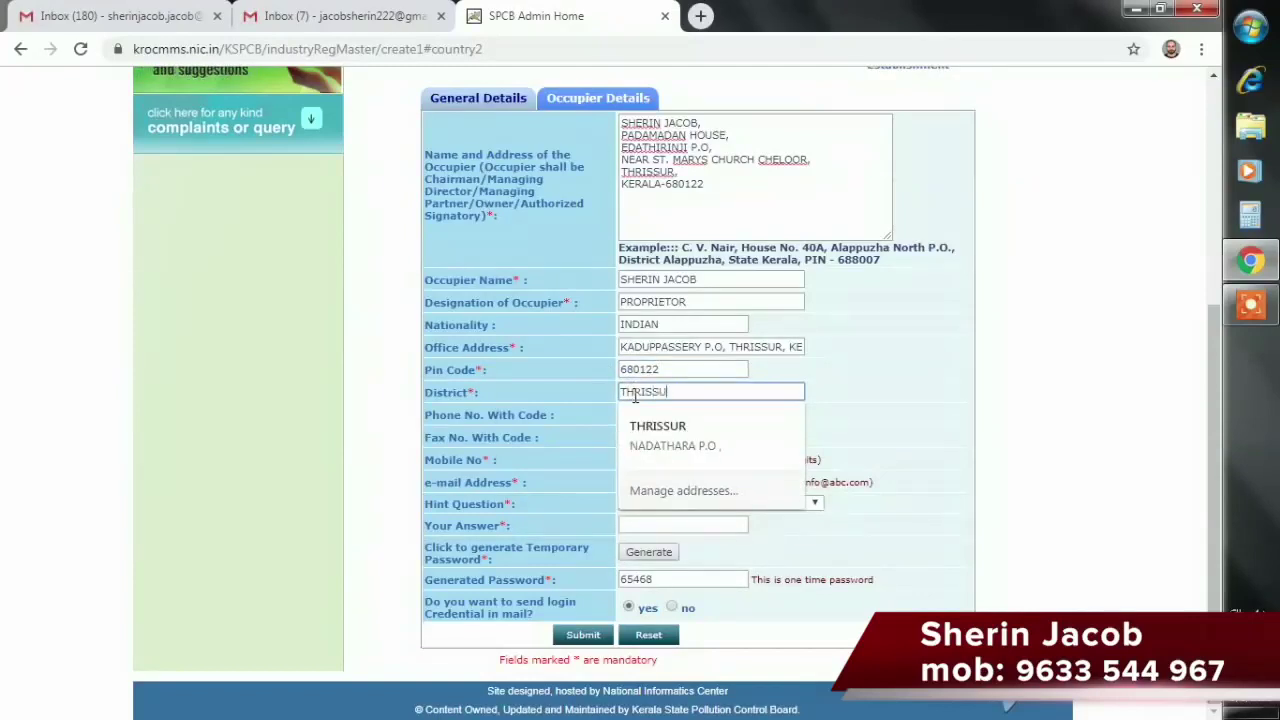
{"action": "left_click", "coordinate": [1105, 370]}
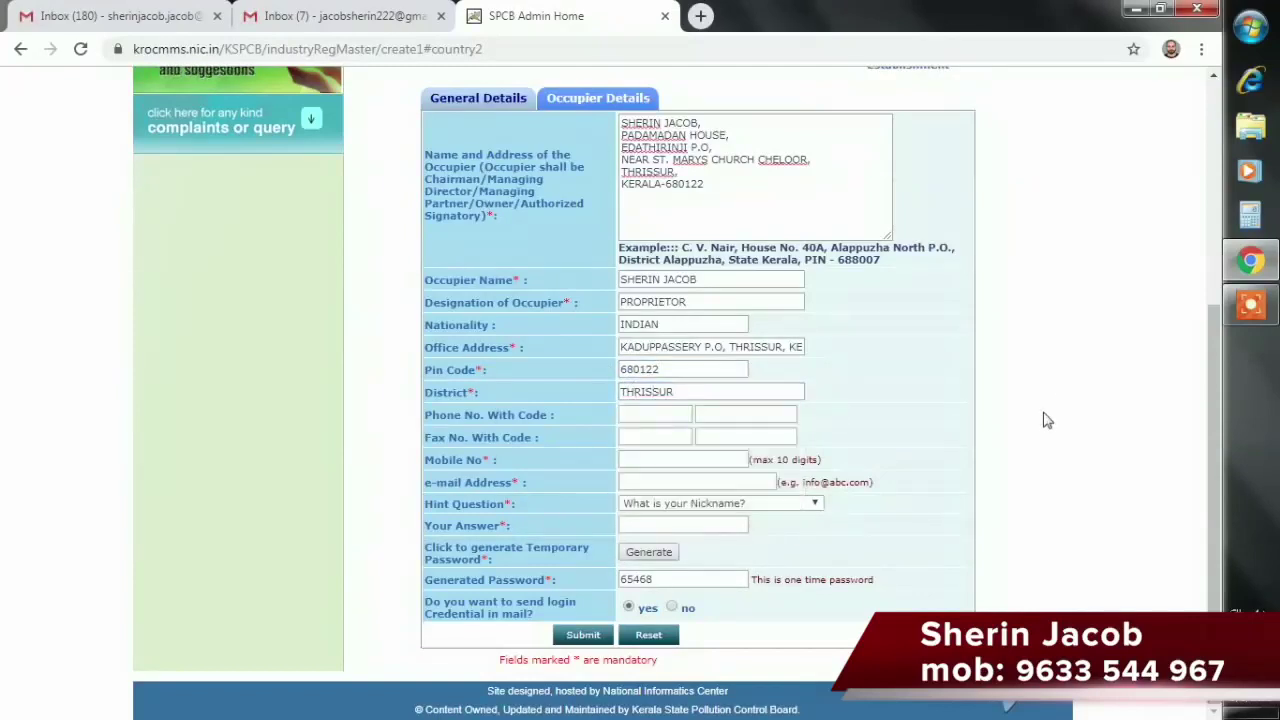
Step: Fill the phone, fax and mobile fields with the copied number and enter the occupier's e-mail
{"action": "left_click", "coordinate": [664, 420]}
{"action": "left_click_drag", "start_coordinate": [690, 414], "coordinate": [622, 414]}
{"action": "key", "text": "ctrl+c"}
{"action": "left_click", "coordinate": [720, 414]}
{"action": "key", "text": "ctrl+v"}
{"action": "left_click", "coordinate": [664, 437]}
{"action": "key", "text": "ctrl+v"}
{"action": "left_click", "coordinate": [748, 437]}
{"action": "key", "text": "ctrl+v"}
{"action": "left_click", "coordinate": [671, 461]}
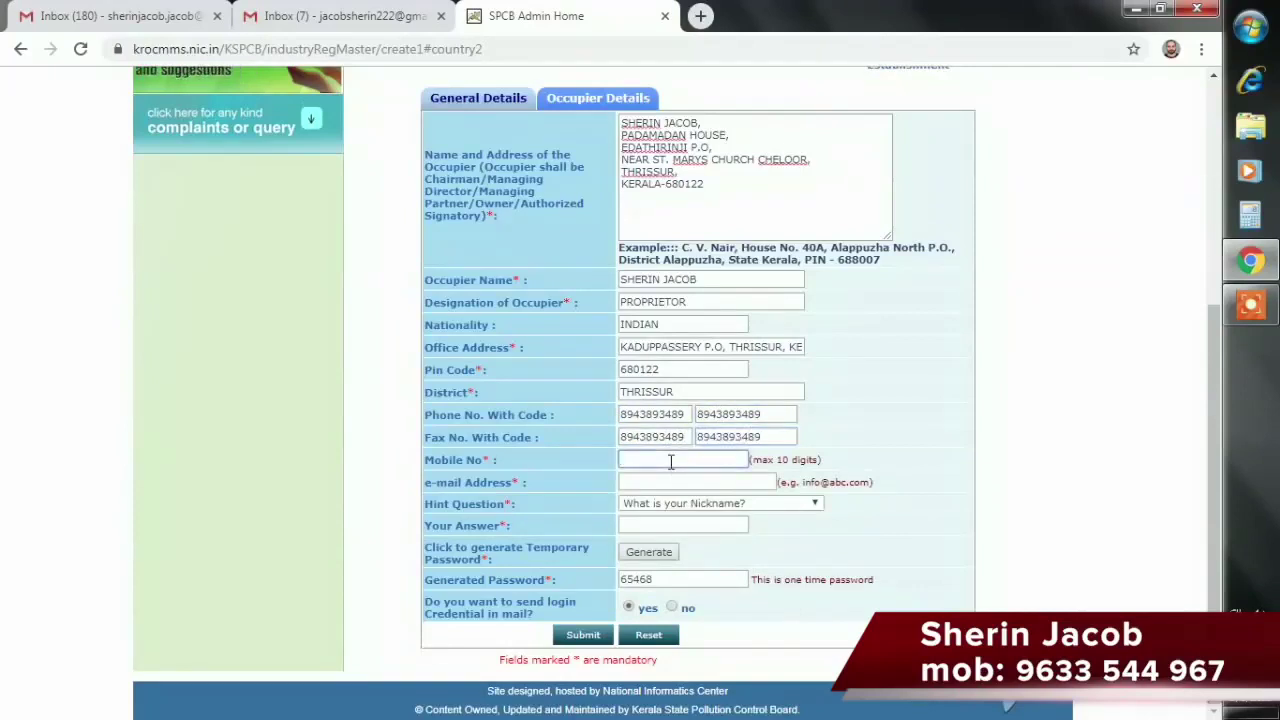
{"action": "key", "text": "ctrl+v"}
{"action": "left_click", "coordinate": [669, 484]}
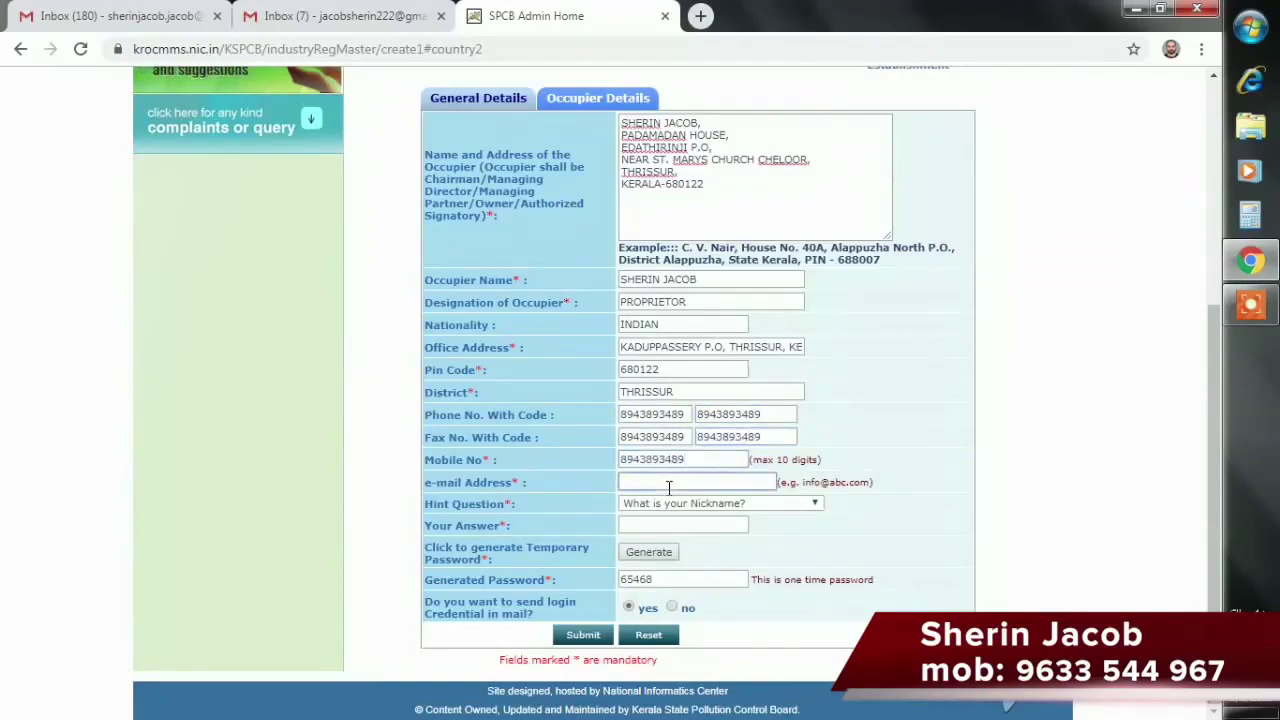
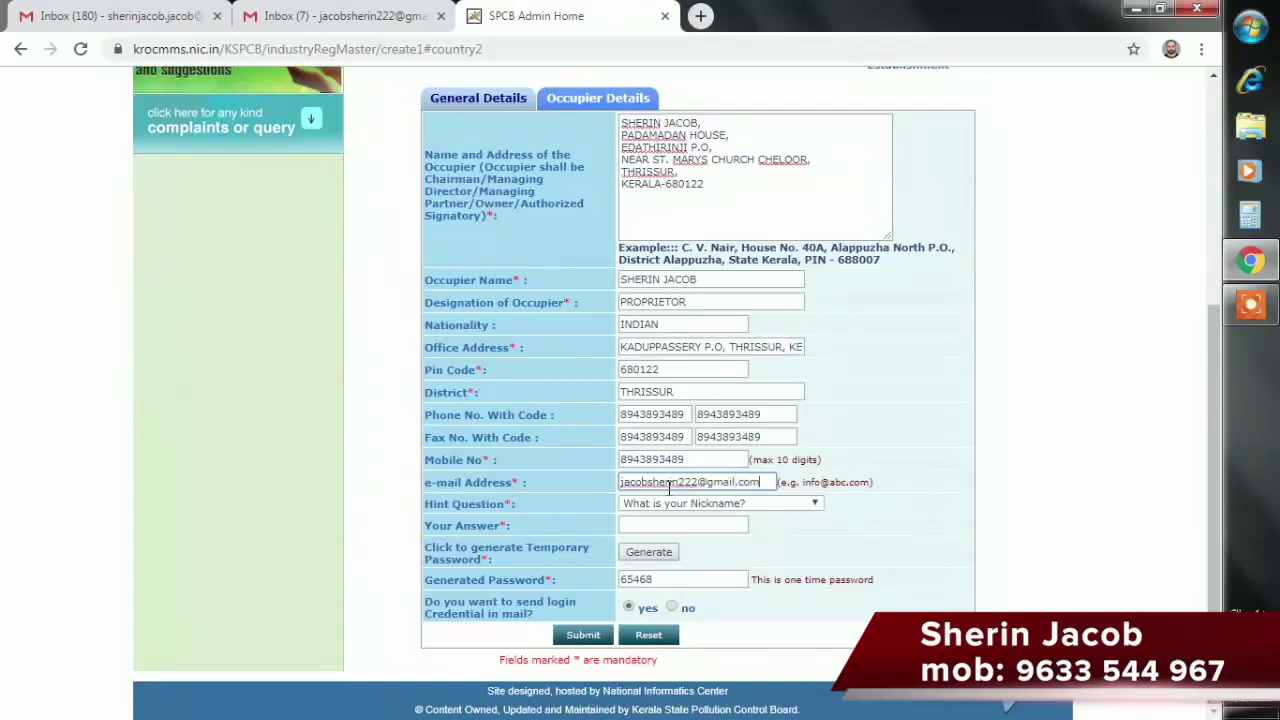
Step: Choose the 'What is your Nickname?' hint question, enter its answer and submit the registration
{"action": "left_click", "coordinate": [737, 504]}
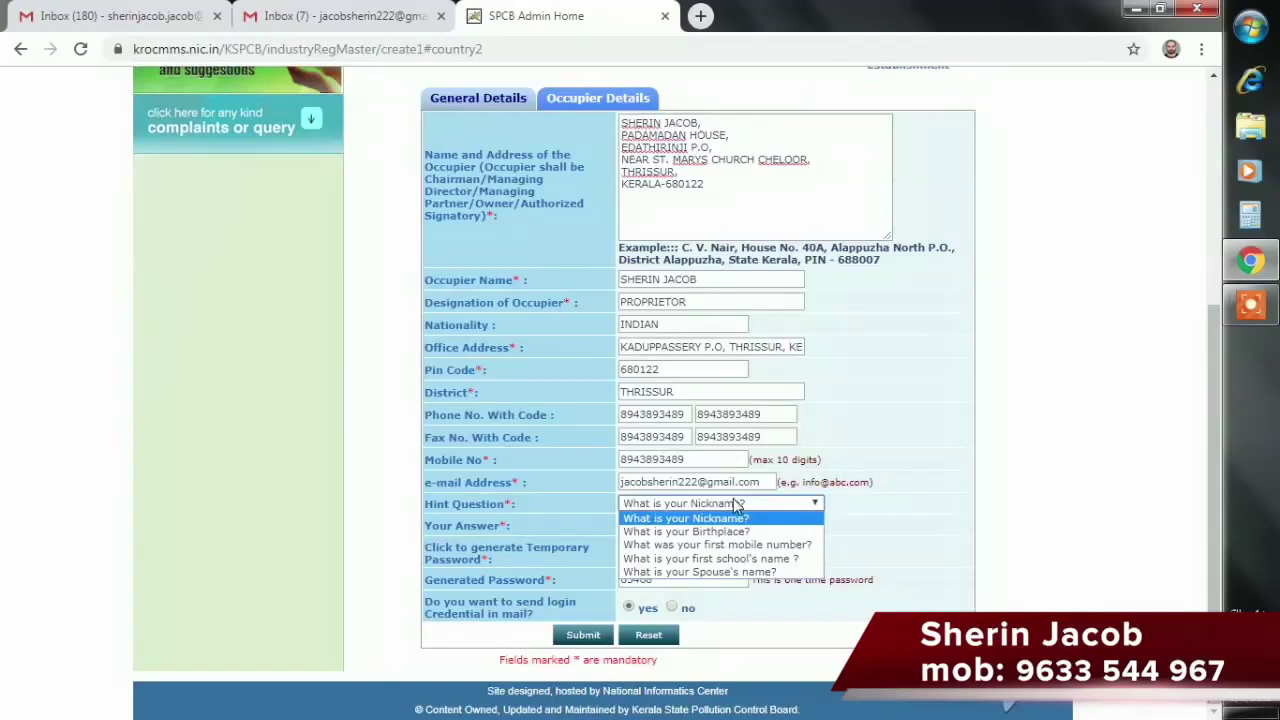
{"action": "left_click", "coordinate": [672, 519]}
{"action": "left_click", "coordinate": [658, 521]}
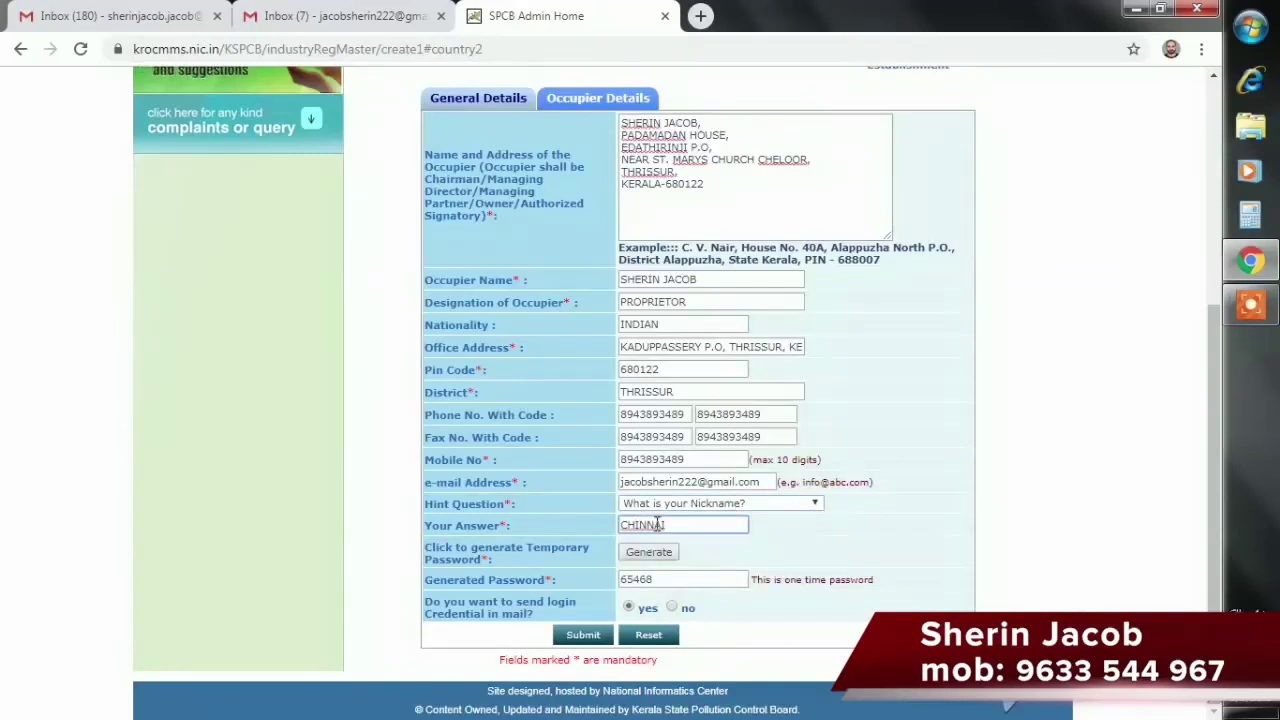
{"action": "left_click", "coordinate": [583, 636]}
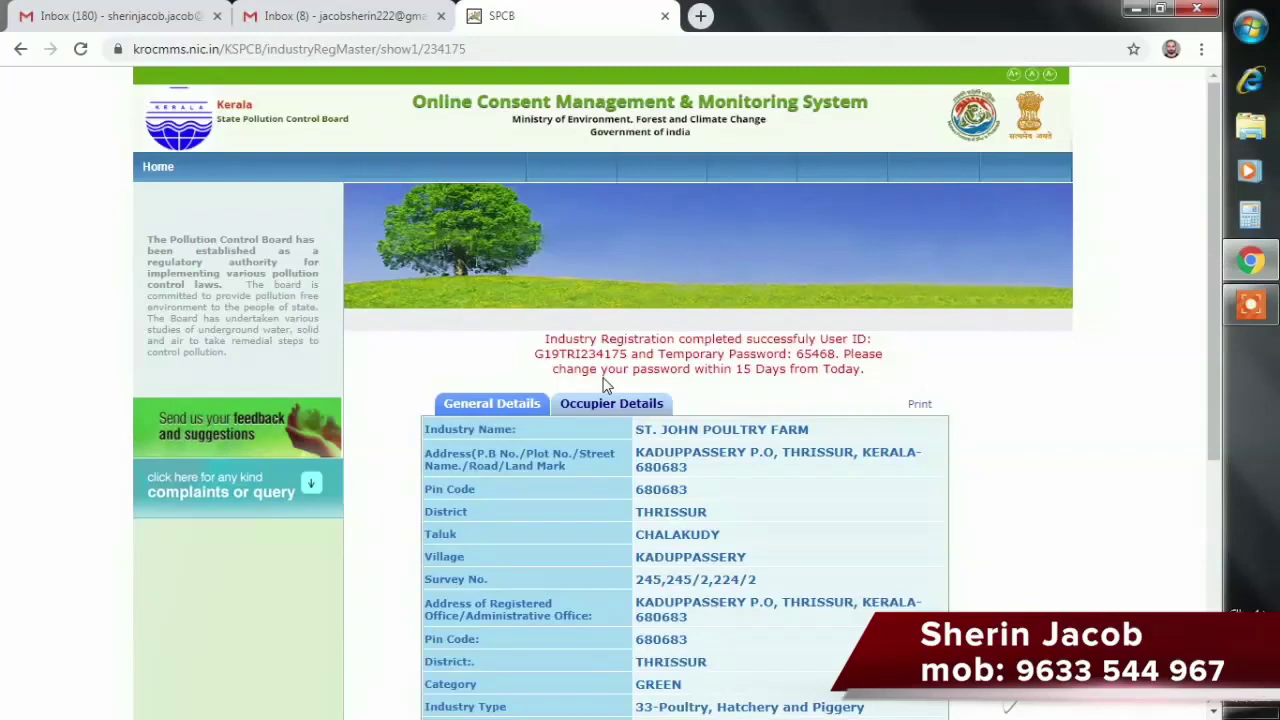
Step: Log in as an industry user with the issued user ID, temporary password and captcha code
{"action": "left_click_drag", "start_coordinate": [626, 356], "coordinate": [516, 360]}
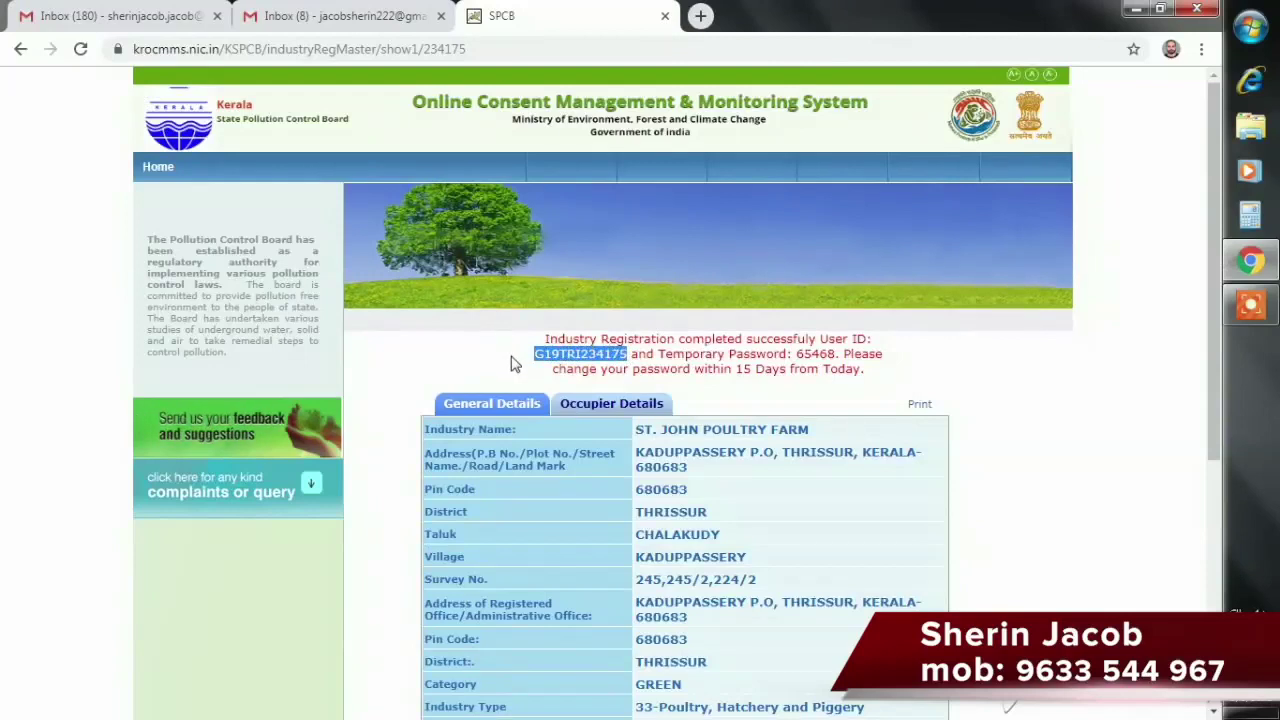
{"action": "left_click", "coordinate": [166, 172]}
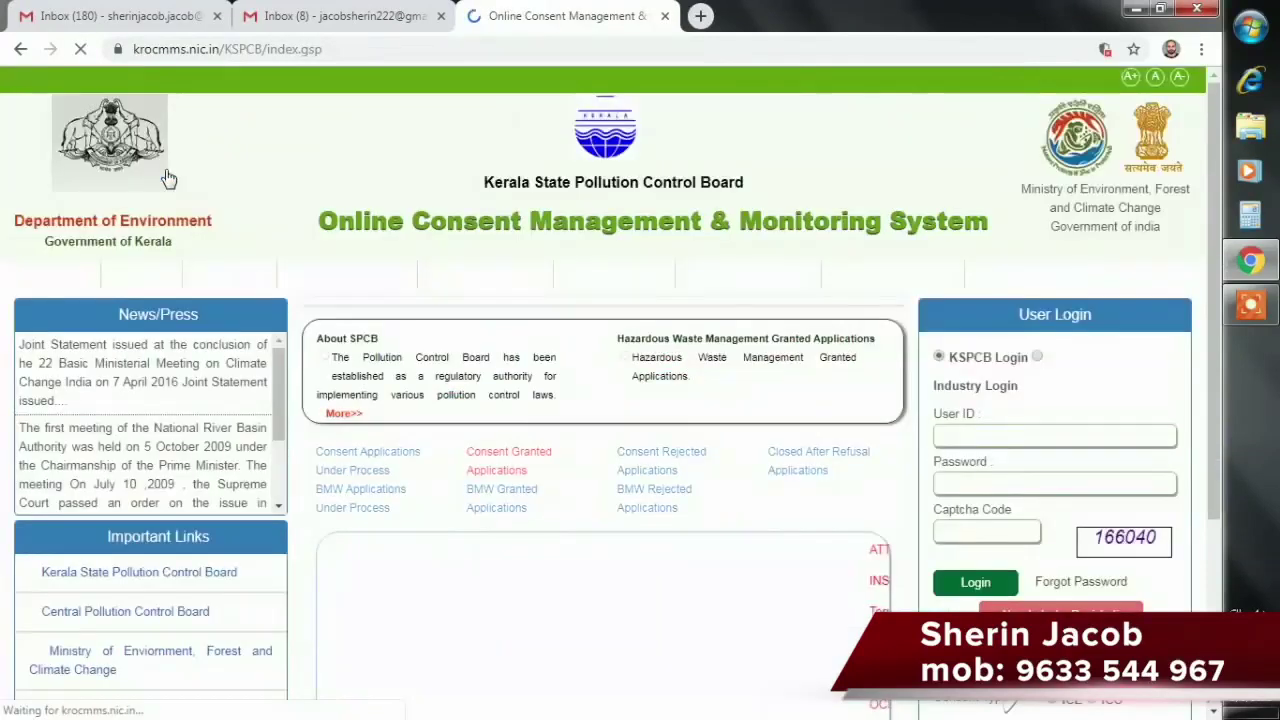
{"action": "left_click", "coordinate": [1037, 357]}
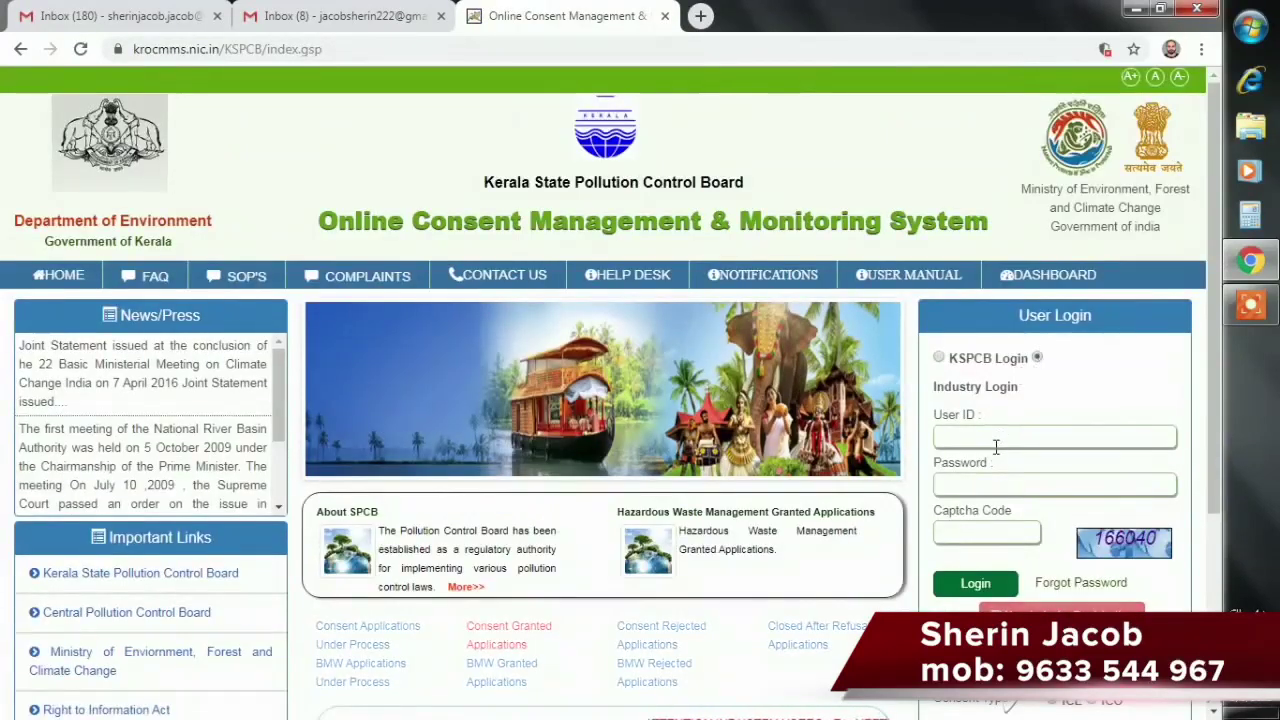
{"action": "left_click", "coordinate": [996, 440]}
{"action": "key", "text": "ctrl+v"}
{"action": "left_click", "coordinate": [985, 485]}
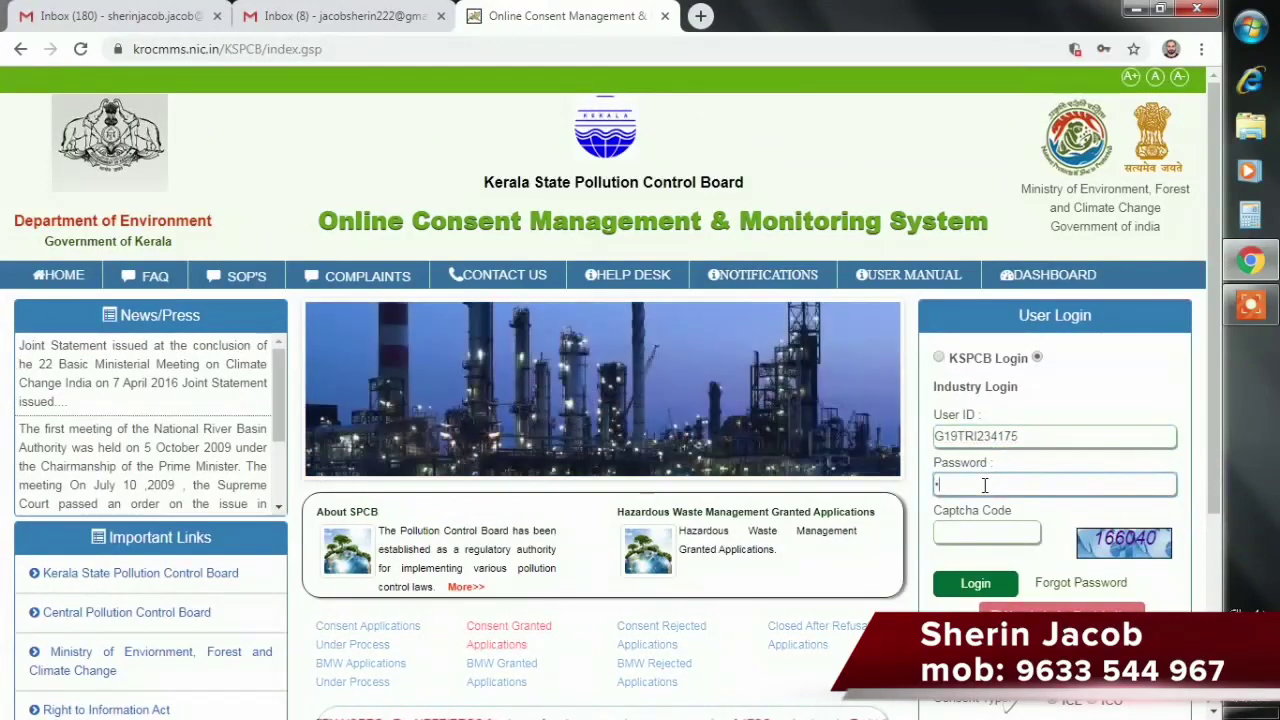
{"action": "key", "text": "ctrl+v"}
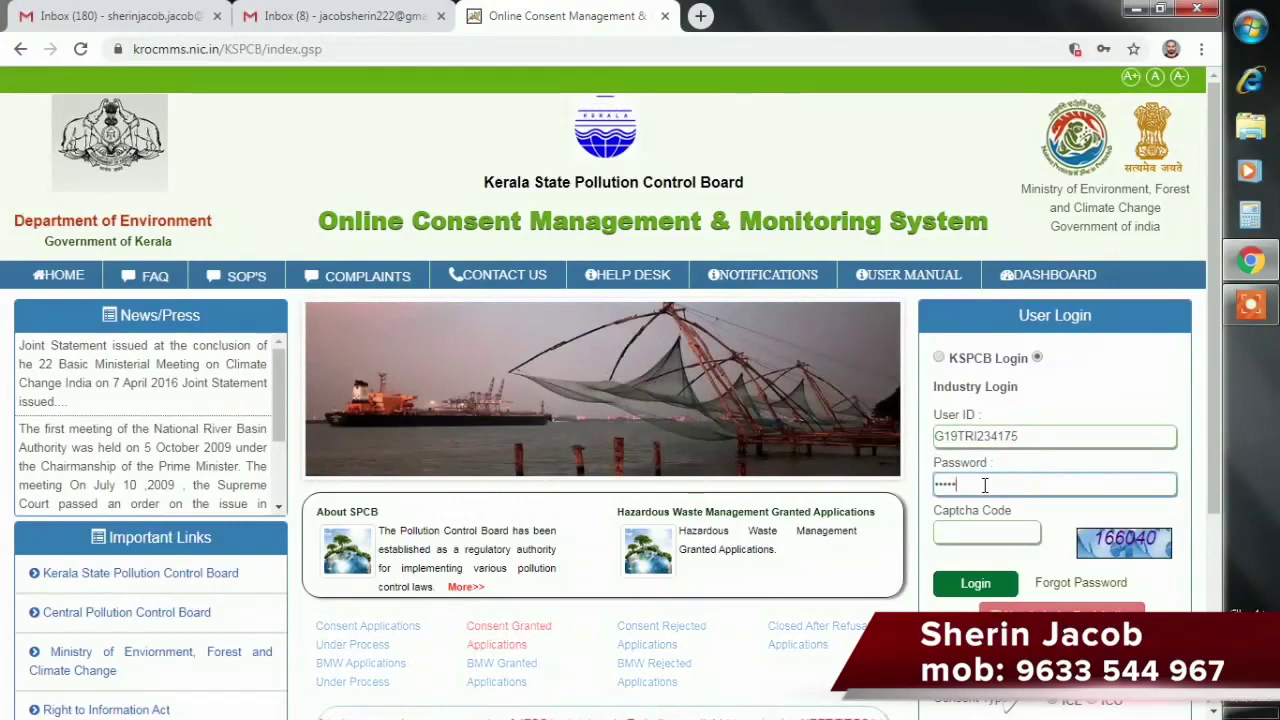
{"action": "left_click", "coordinate": [988, 531]}
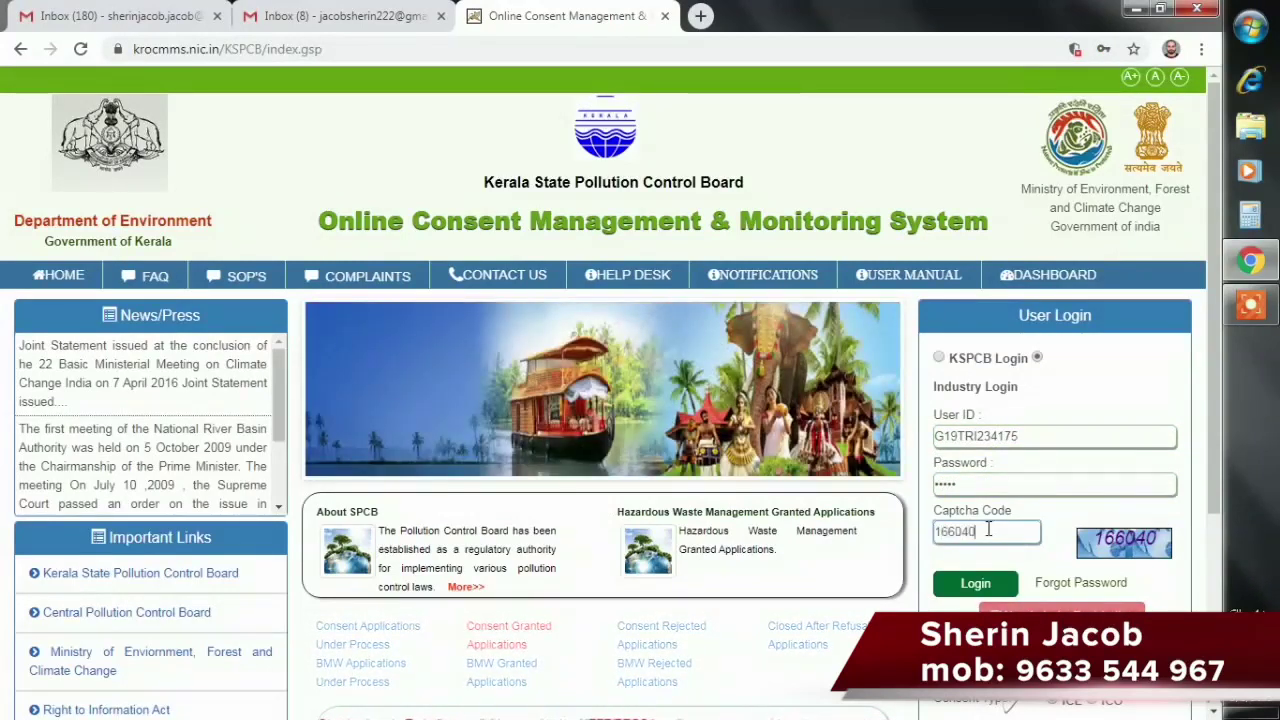
{"action": "left_click", "coordinate": [985, 586]}
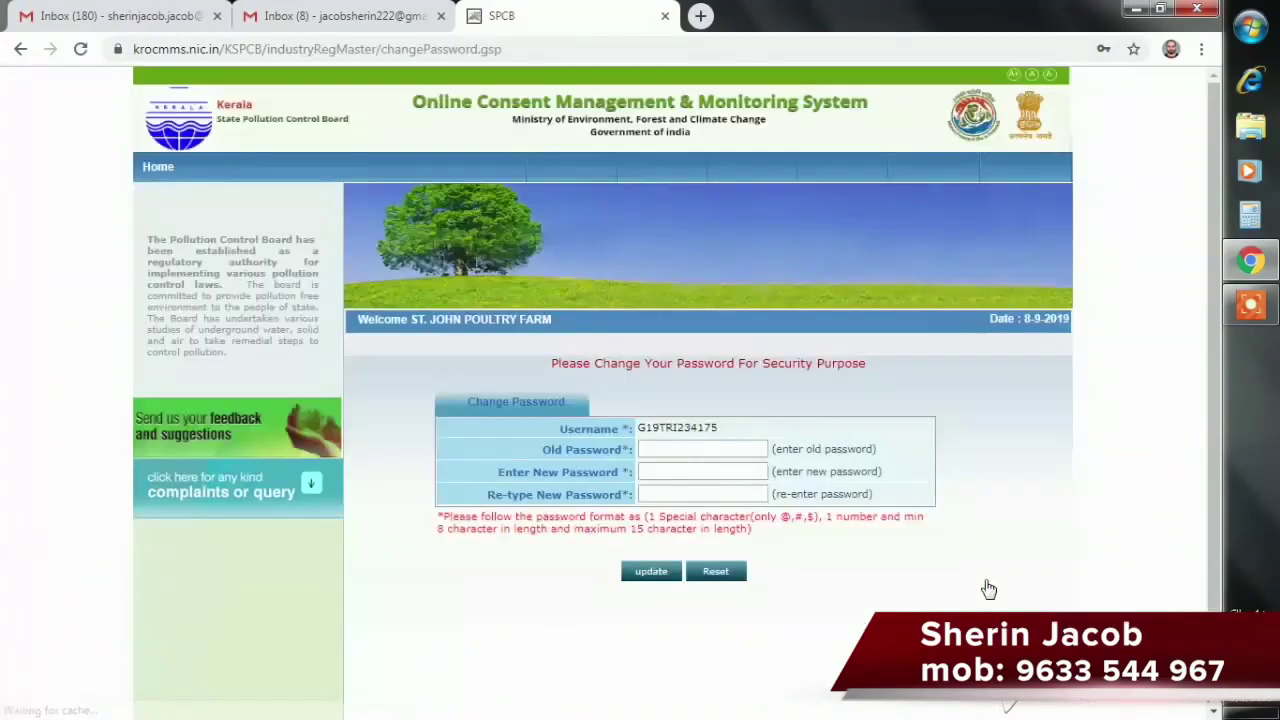
Step: Replace the temporary password with a new password, confirm it and save
{"action": "left_click", "coordinate": [697, 449]}
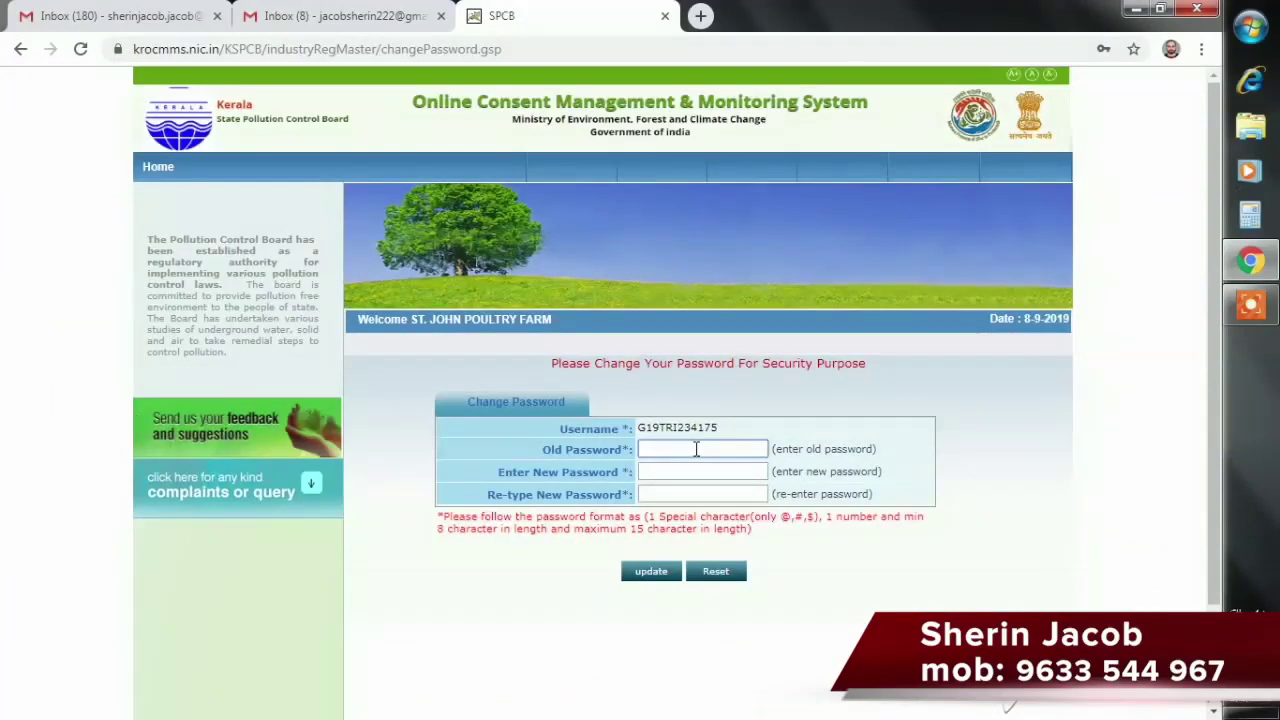
{"action": "type", "text": "•••••"}
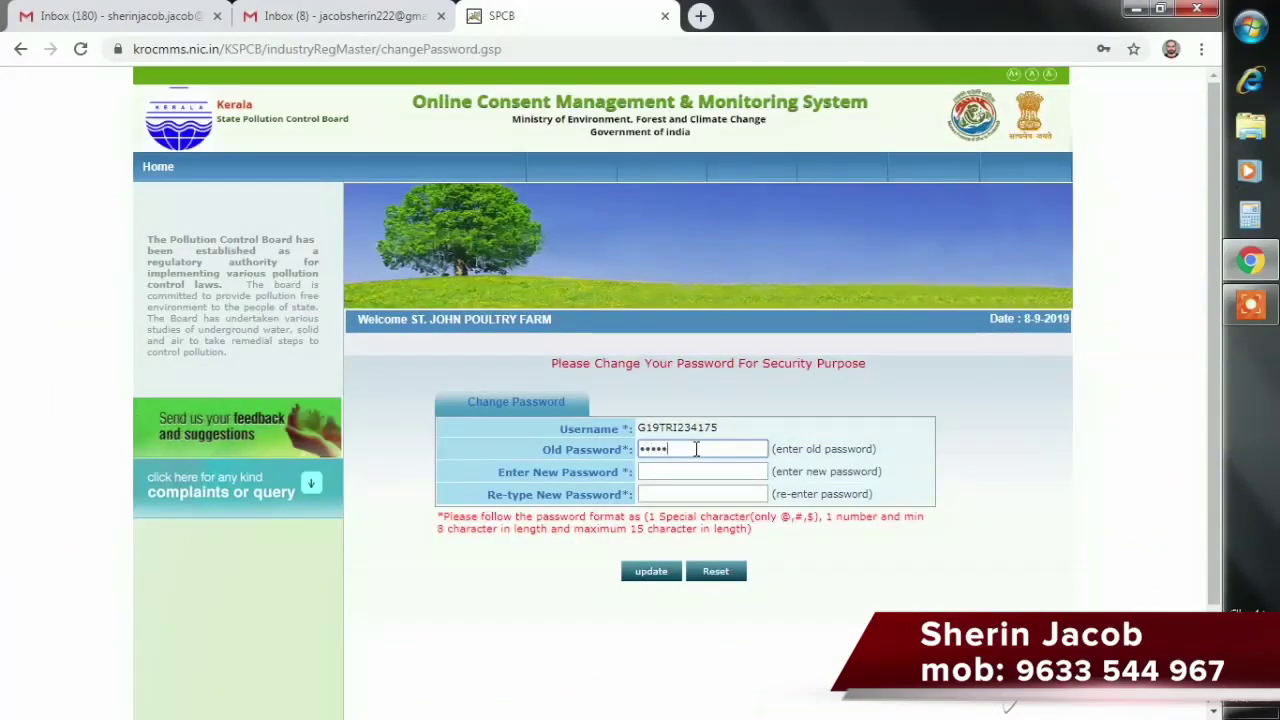
{"action": "left_click", "coordinate": [687, 472]}
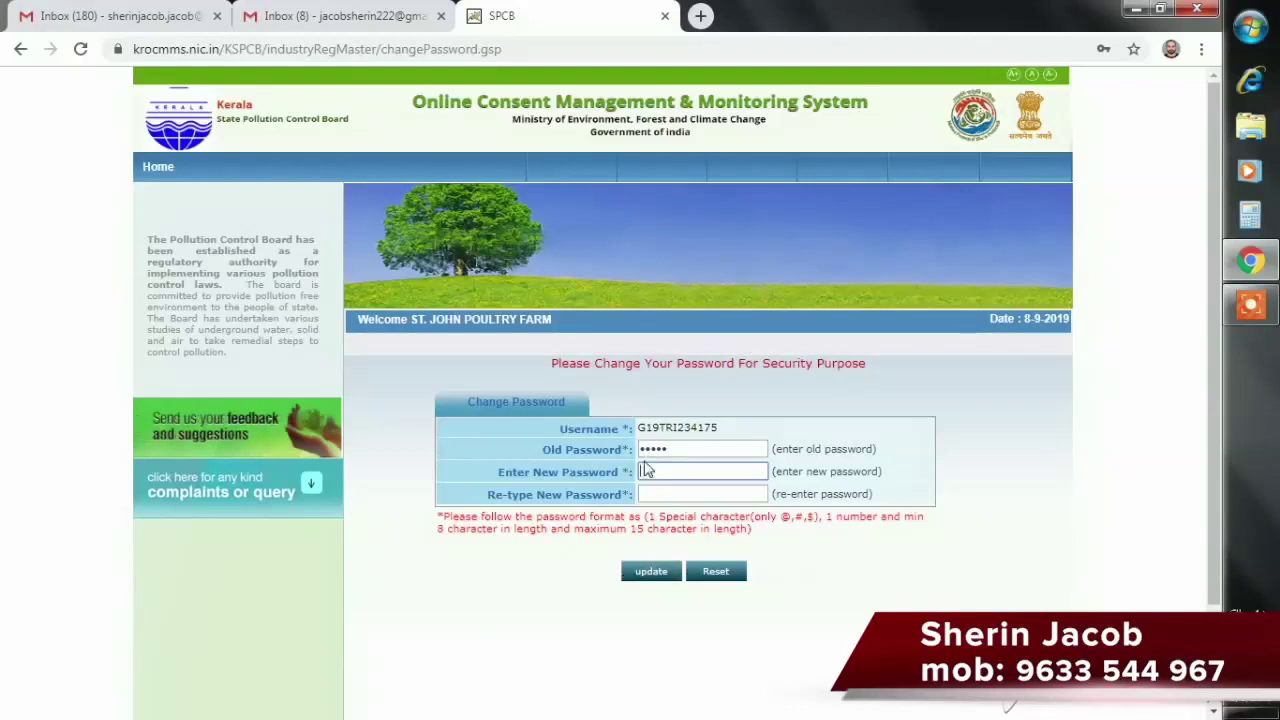
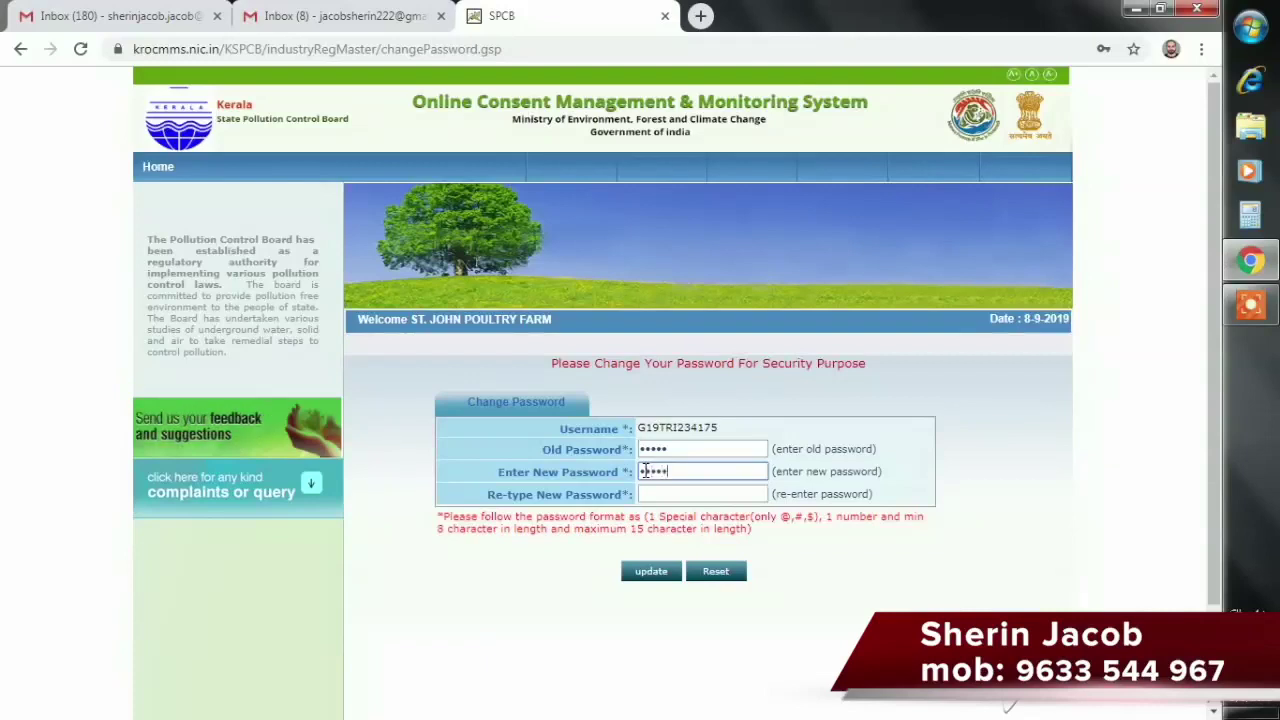
{"action": "left_click", "coordinate": [652, 494]}
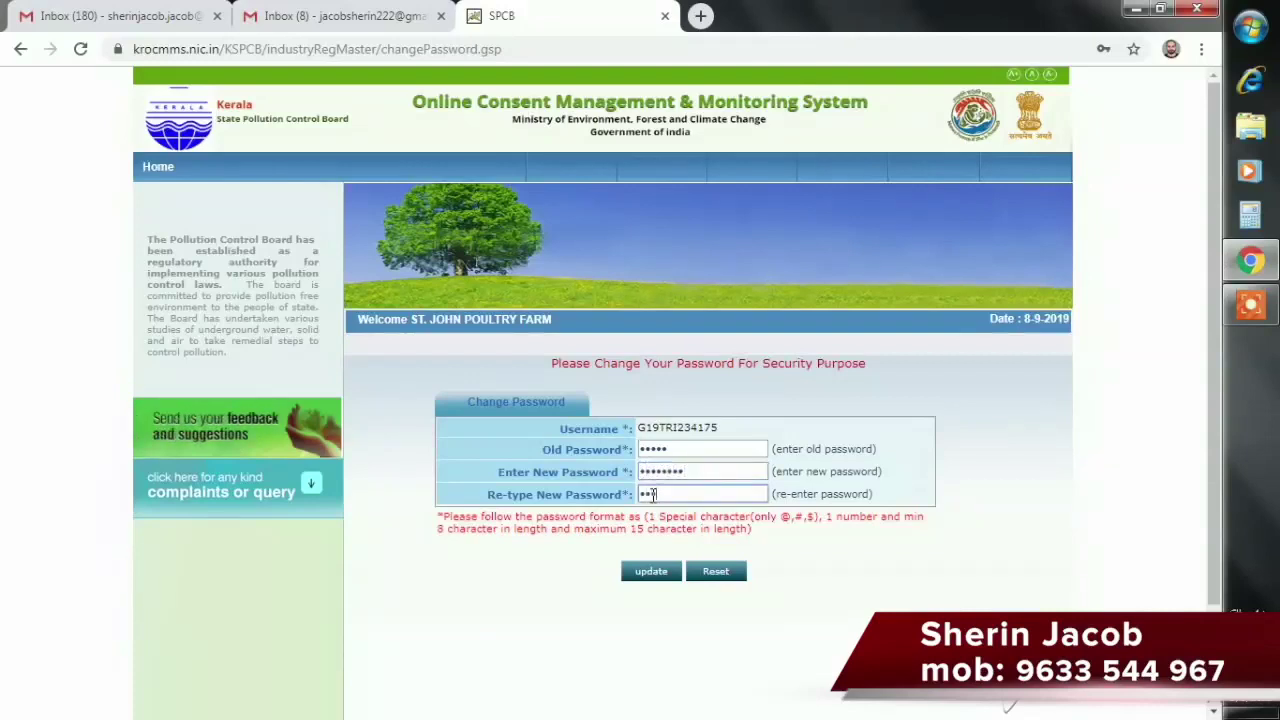
{"action": "left_click", "coordinate": [650, 574]}
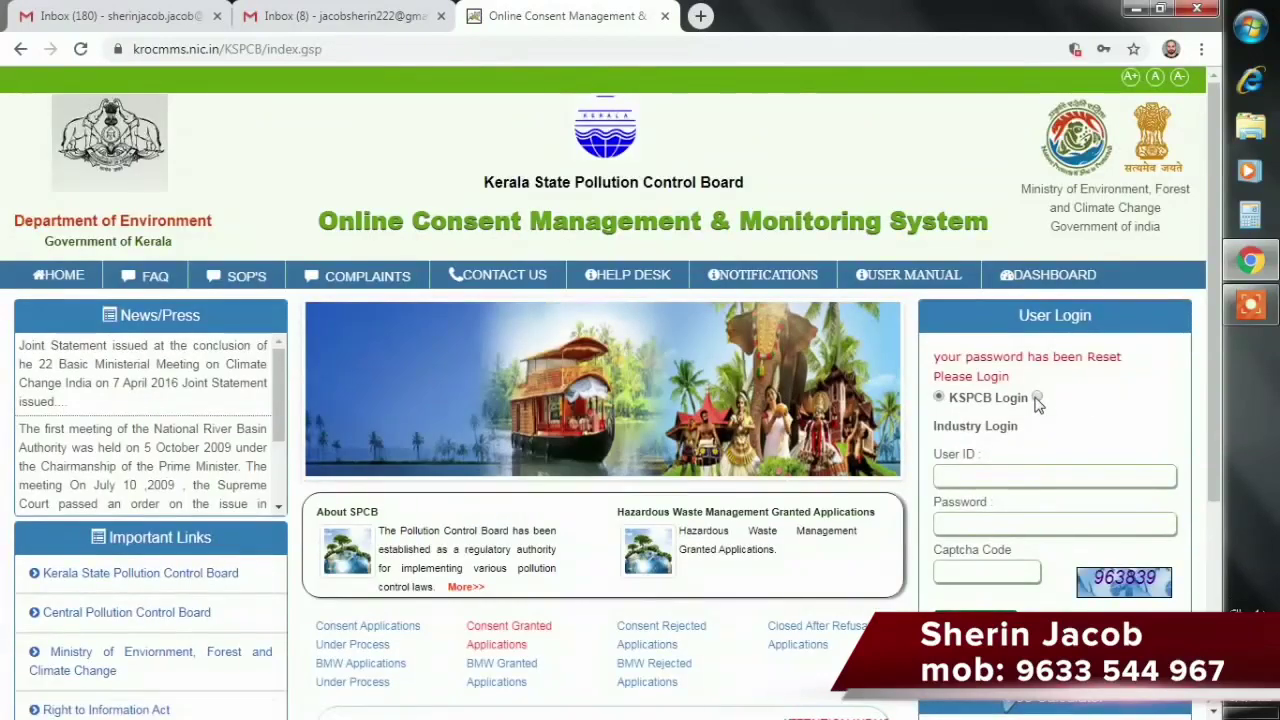
Step: Sign in to OCMMS with the industry user ID, the new password and the captcha code
{"action": "left_click", "coordinate": [1000, 472]}
{"action": "key", "text": "ctrl+v"}
{"action": "left_click", "coordinate": [993, 524]}
{"action": "left_click", "coordinate": [996, 572]}
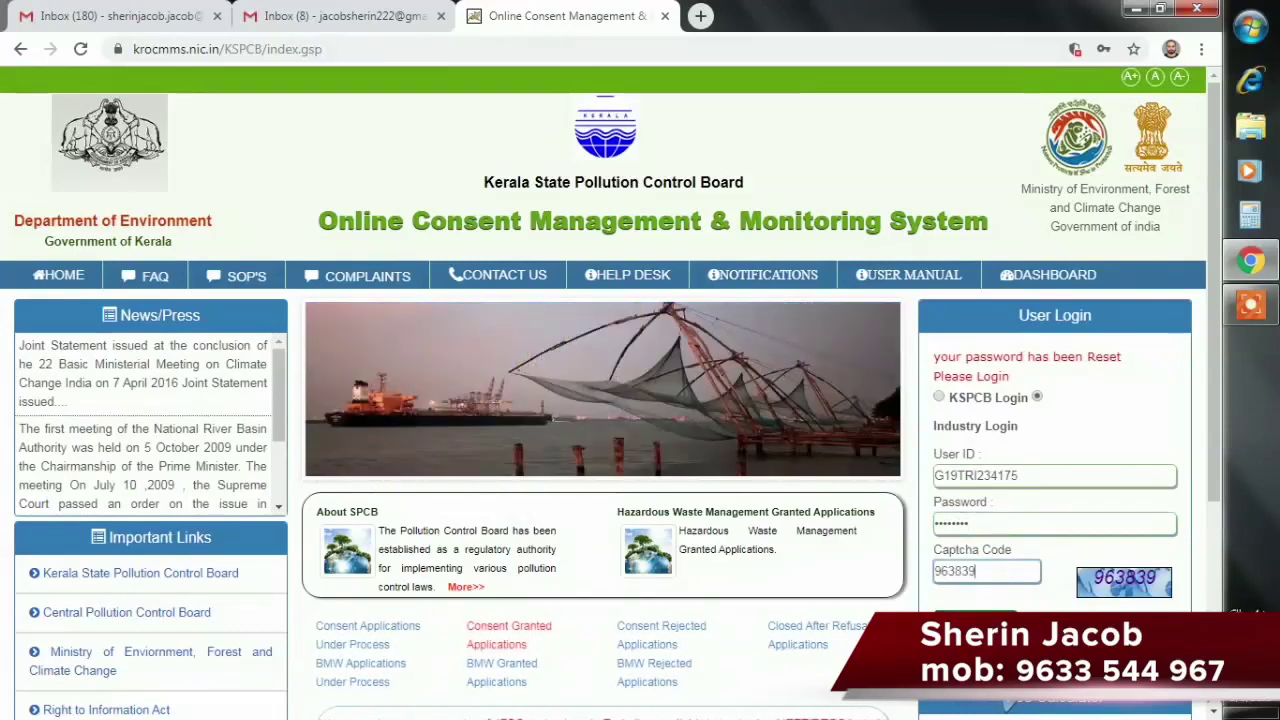
{"action": "key", "text": "Return"}
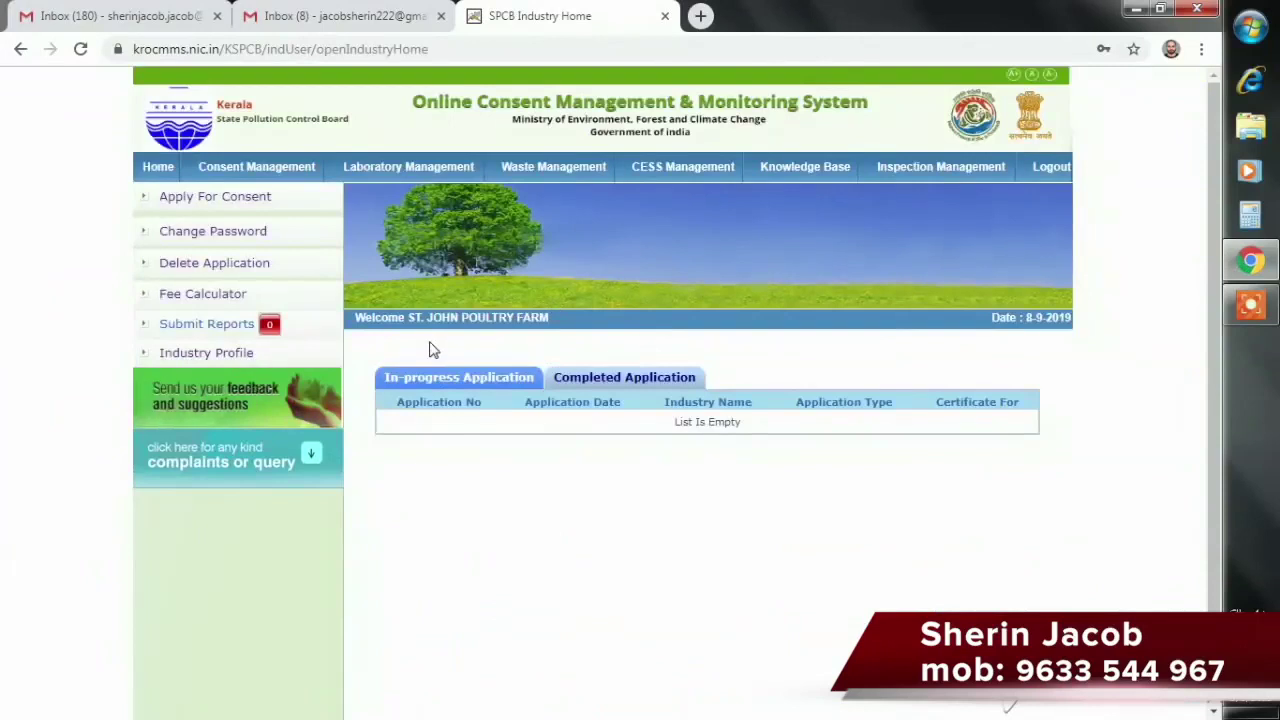
Step: Review the Industry Profile and Occupier Details, then bring up the Apply For Consent form
{"action": "left_click", "coordinate": [208, 355]}
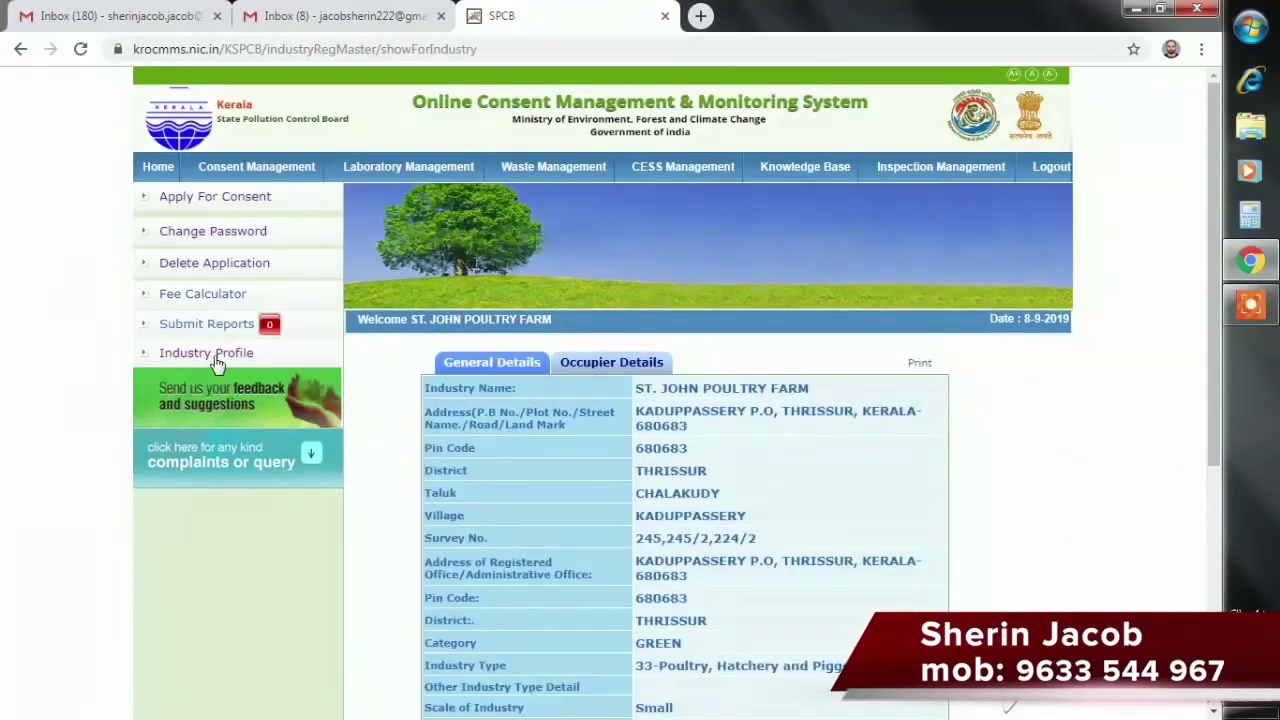
{"action": "scroll", "coordinate": [566, 290], "scroll_direction": "down", "scroll_amount": 1}
{"action": "left_click", "coordinate": [566, 290]}
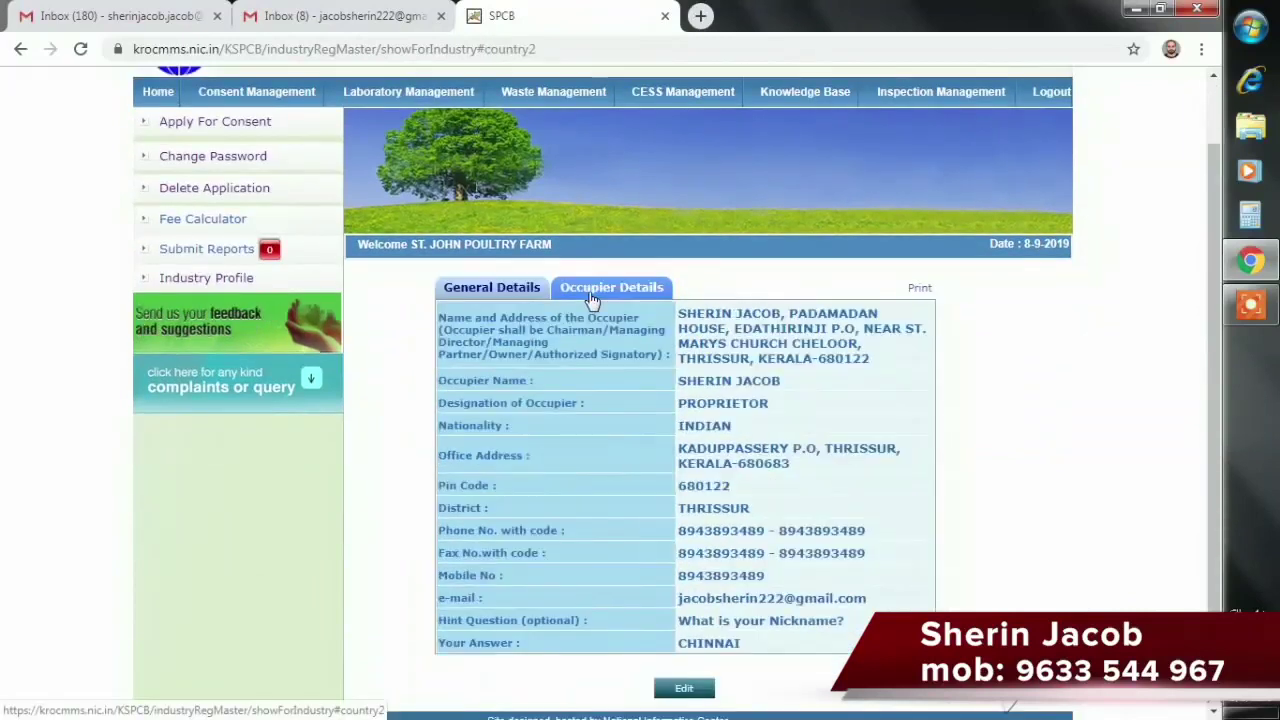
{"action": "left_click", "coordinate": [218, 128]}
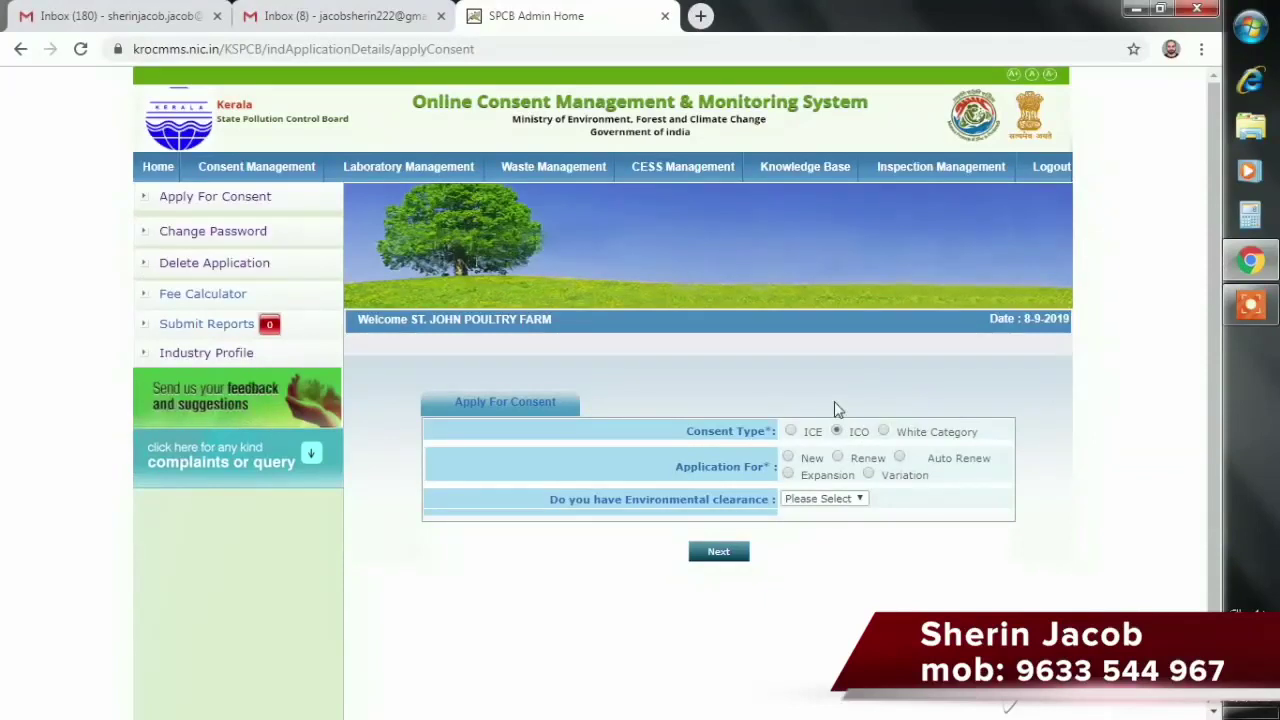
Step: Choose a New application with ICO as the consent type and proceed to the full form
{"action": "left_click", "coordinate": [789, 460]}
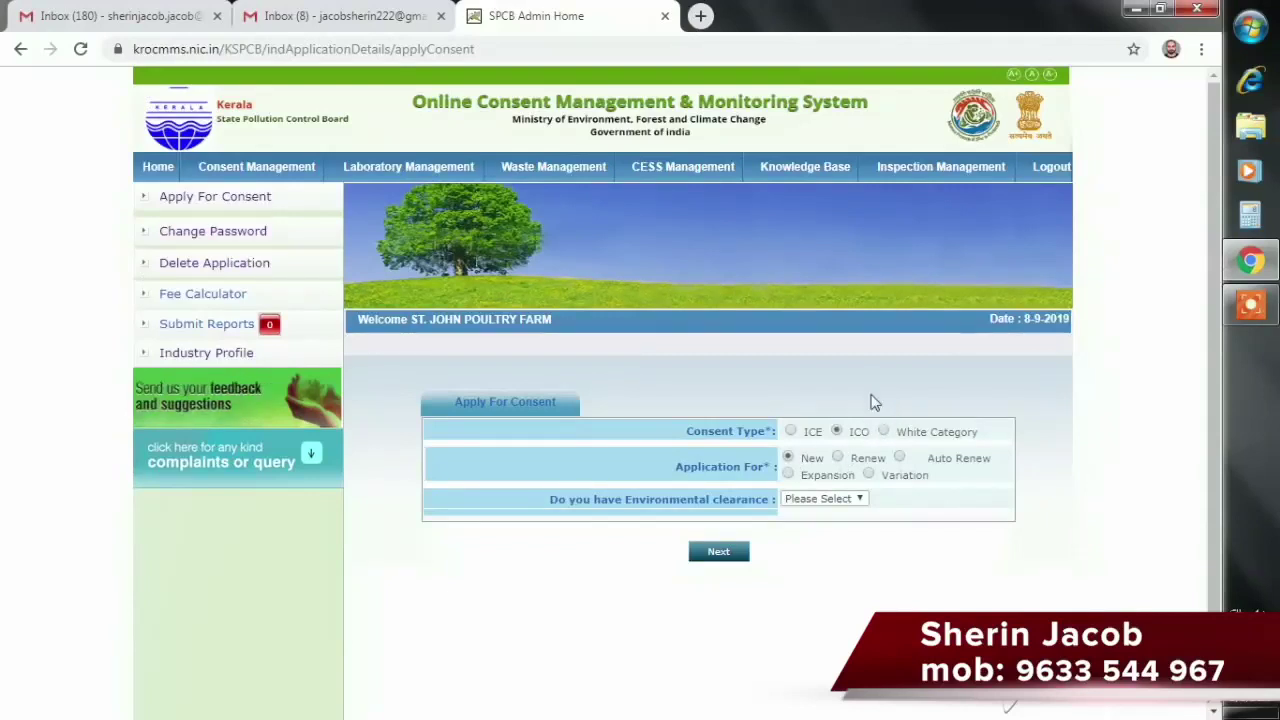
{"action": "left_click", "coordinate": [790, 434]}
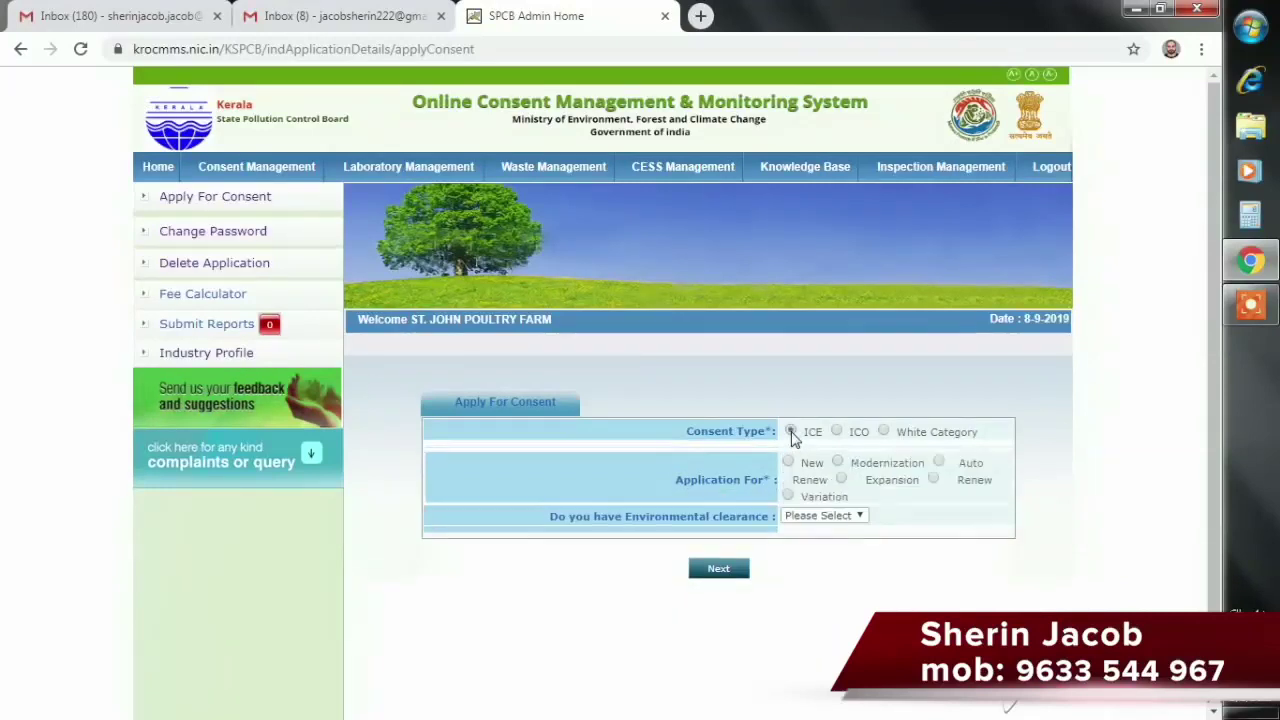
{"action": "left_click", "coordinate": [838, 434]}
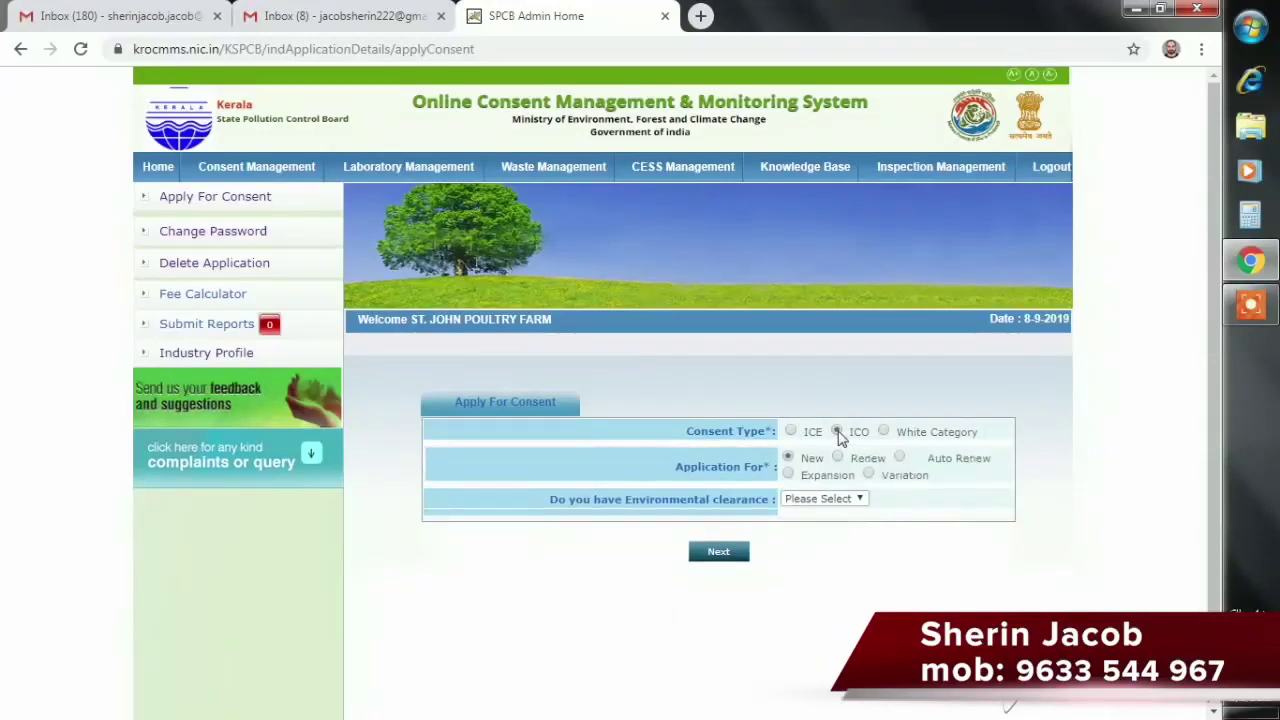
{"action": "left_click", "coordinate": [731, 559]}
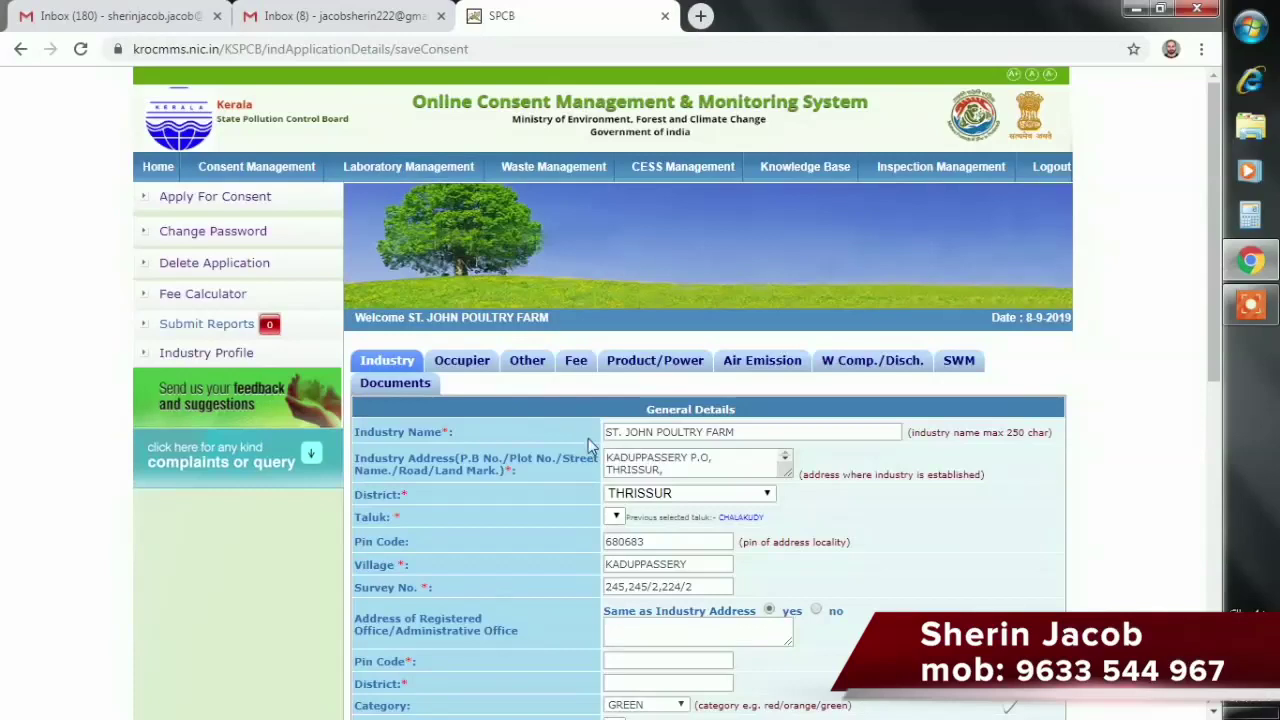
Step: Copy the industry address into the registered office address, with pin code 680683 and district THRISSUR
{"action": "left_click_drag", "start_coordinate": [606, 455], "coordinate": [690, 475]}
{"action": "key", "text": "ctrl+c"}
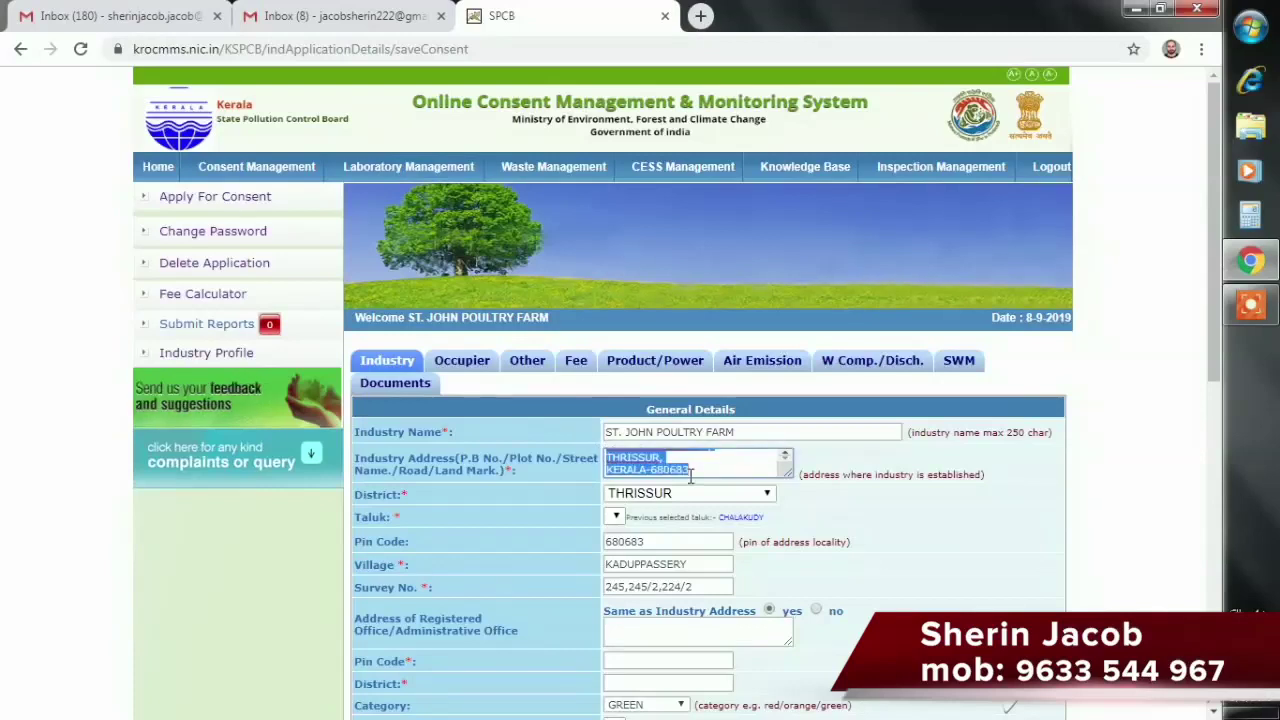
{"action": "left_click", "coordinate": [654, 628]}
{"action": "key", "text": "ctrl+v"}
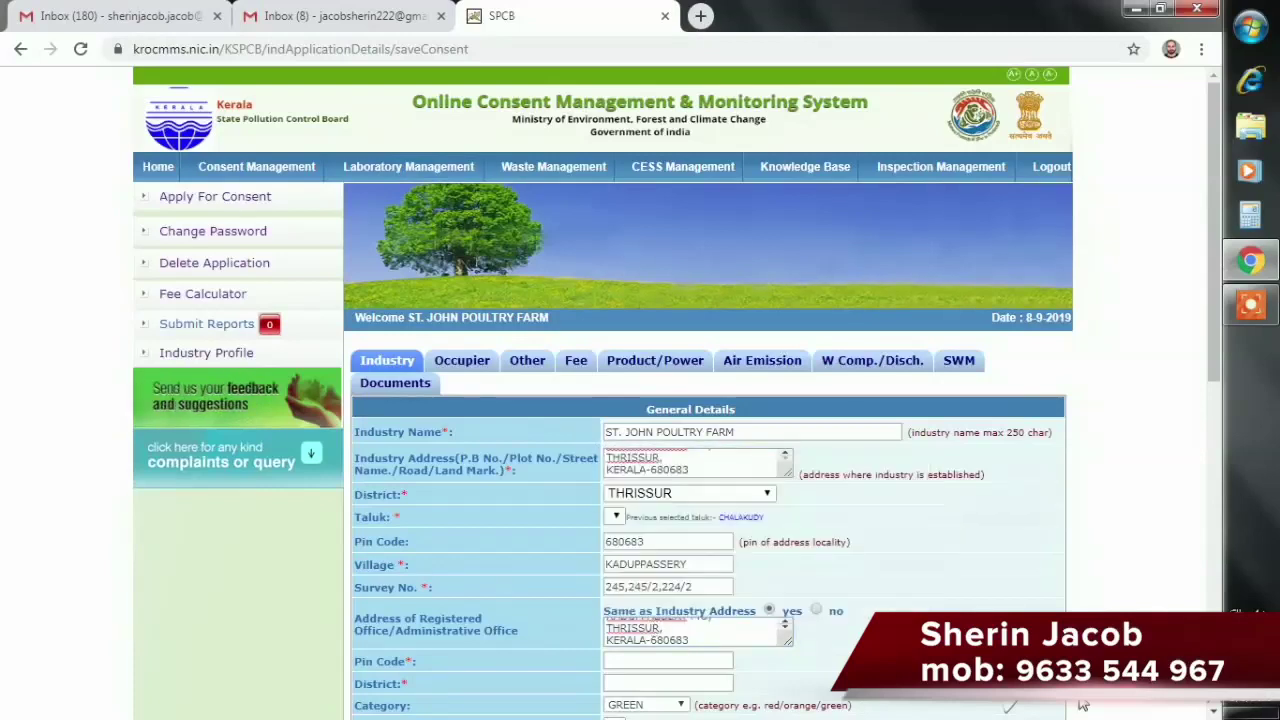
{"action": "scroll", "coordinate": [626, 320], "scroll_direction": "down", "scroll_amount": 3}
{"action": "left_click", "coordinate": [626, 322]}
{"action": "type", "text": "680683"}
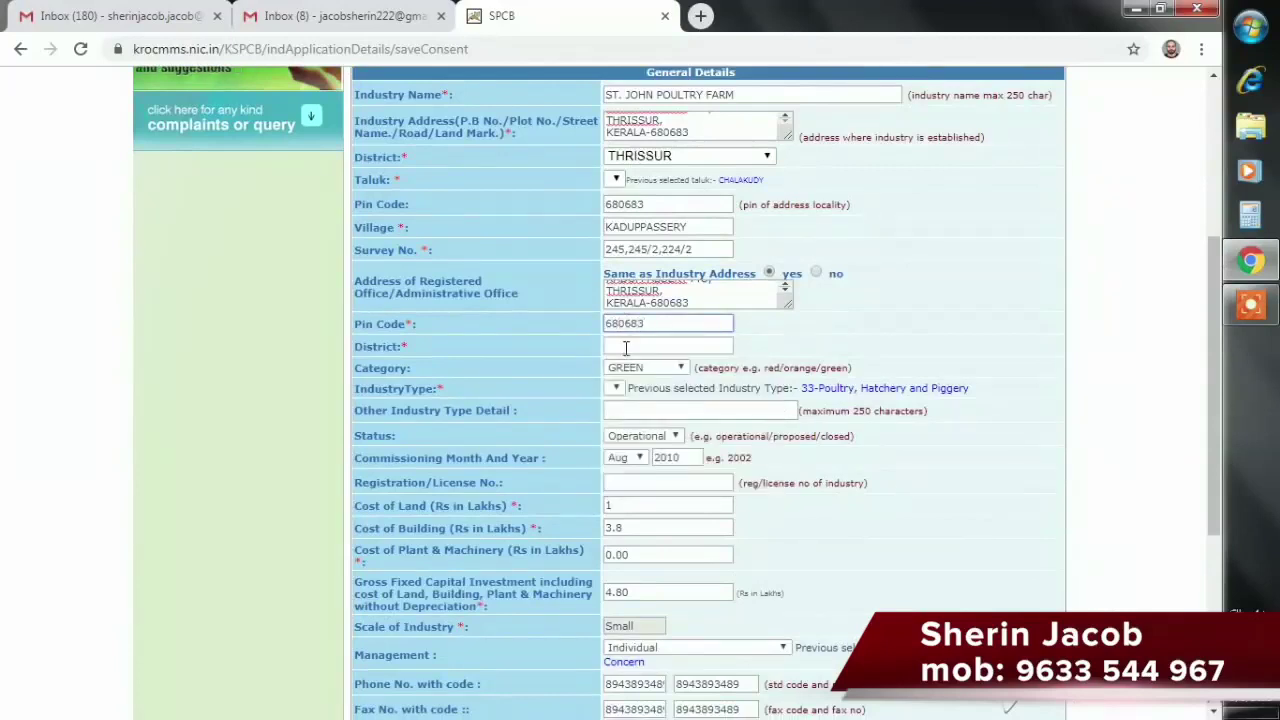
{"action": "left_click", "coordinate": [626, 346]}
{"action": "type", "text": "THRISSUR"}
{"action": "left_click", "coordinate": [1031, 290]}
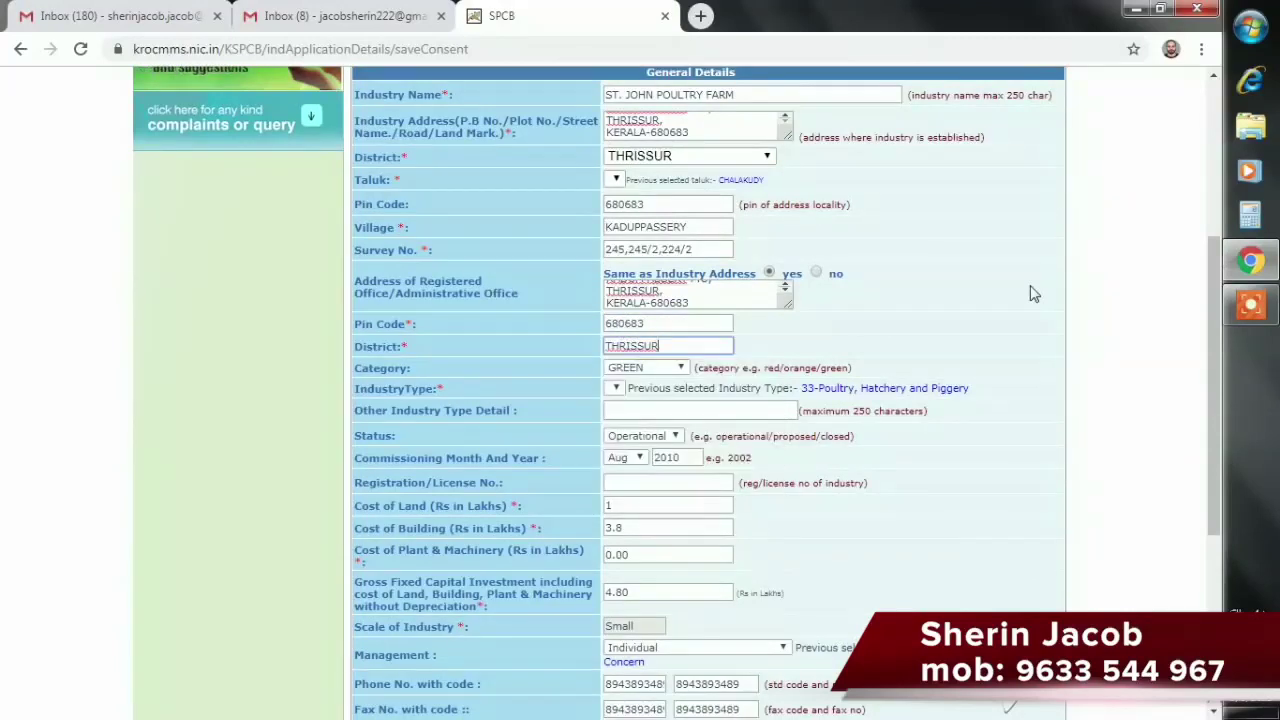
Step: Look over the Occupier details, then move to the Other Details section
{"action": "scroll", "coordinate": [1034, 294], "scroll_direction": "down", "scroll_amount": 1}
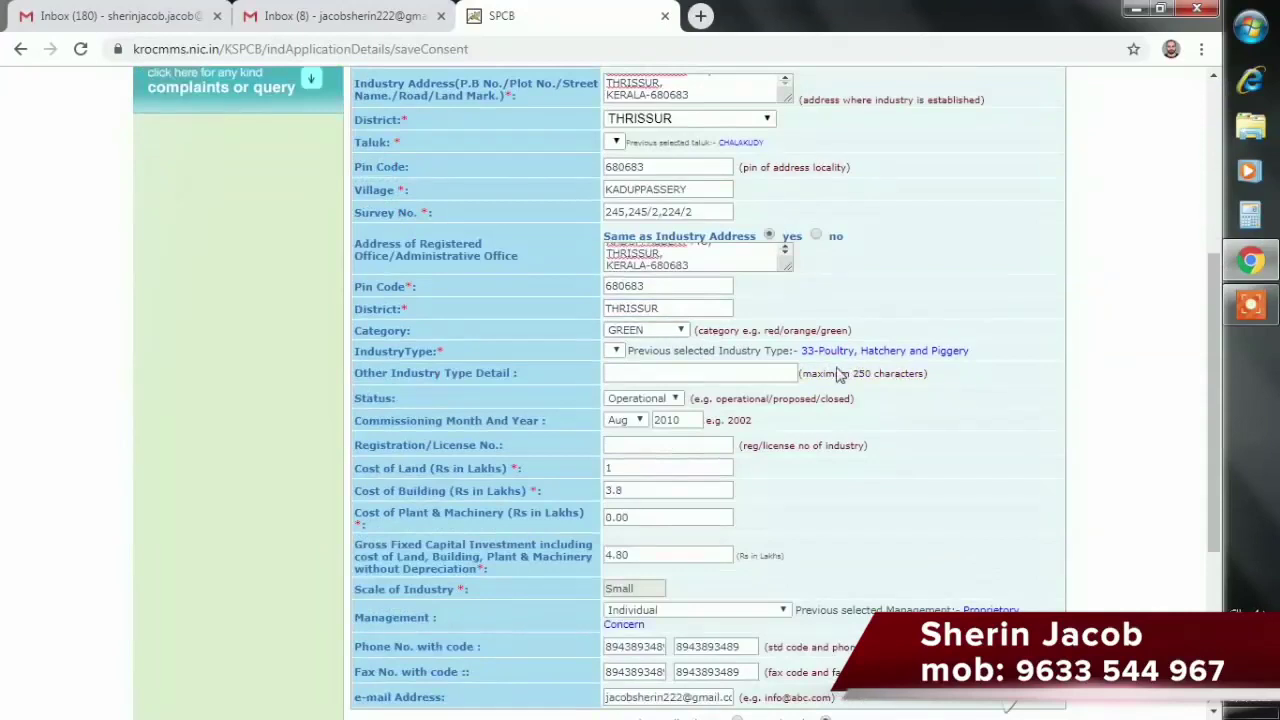
{"action": "scroll", "coordinate": [1028, 259], "scroll_direction": "up", "scroll_amount": 3}
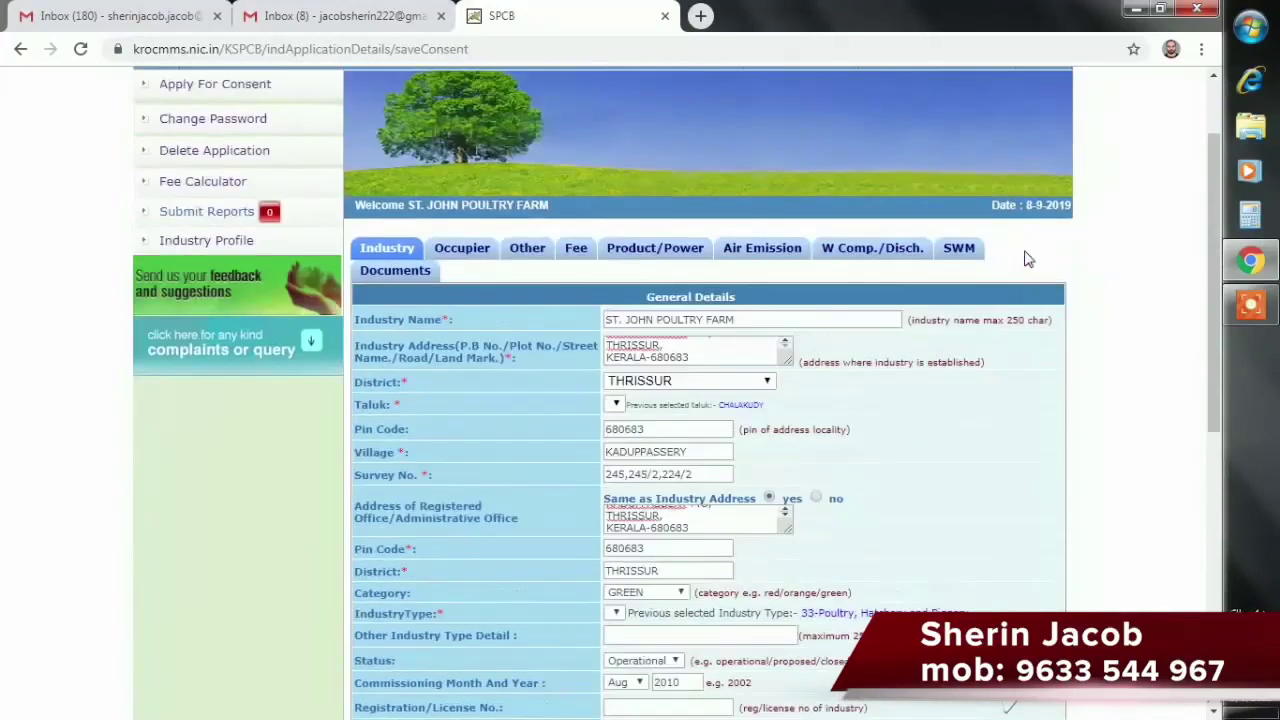
{"action": "left_click", "coordinate": [460, 248]}
{"action": "scroll", "coordinate": [695, 390], "scroll_direction": "down", "scroll_amount": 3}
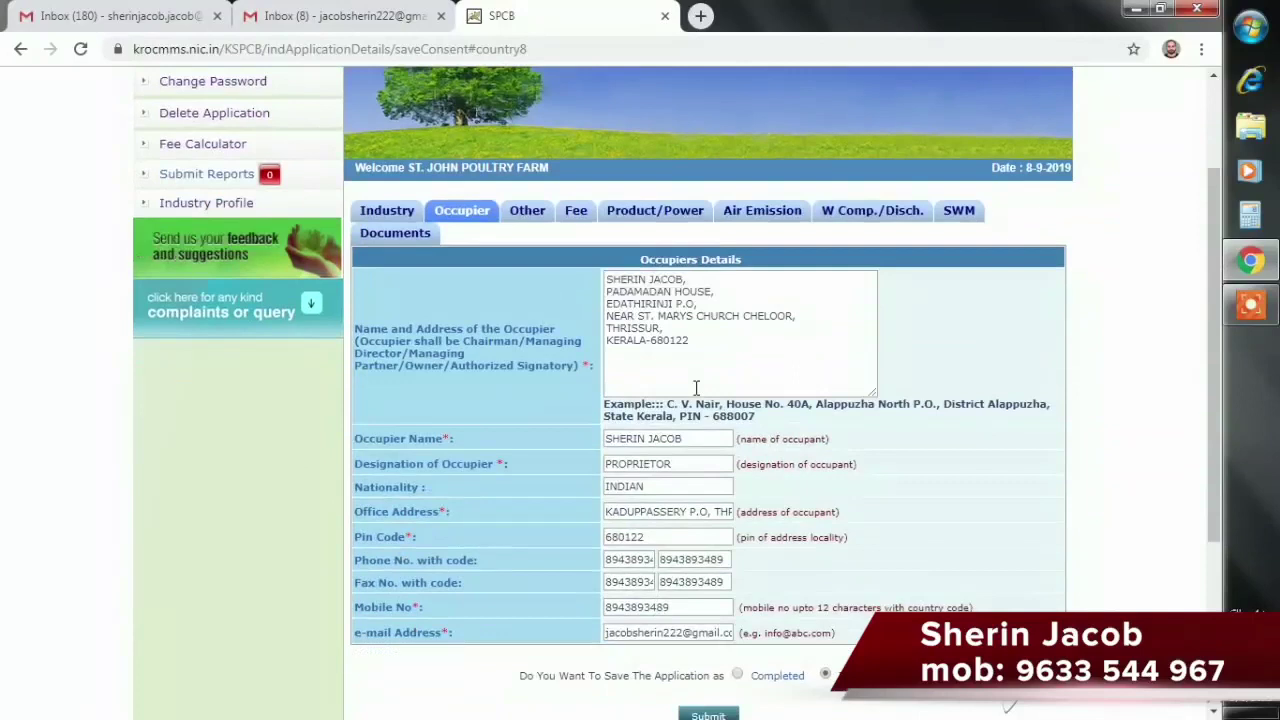
{"action": "left_click", "coordinate": [533, 144]}
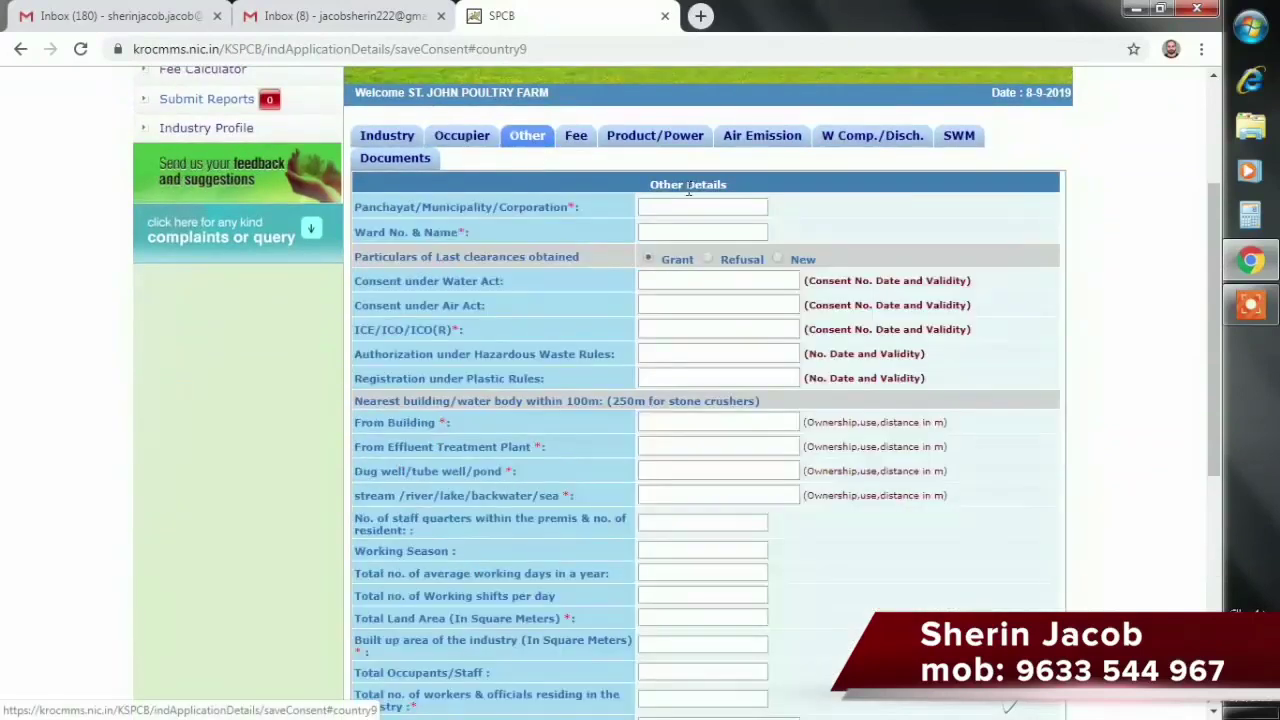
Step: Enter panchayat VELOOKARA PANCHAYAT and ward 23, VELOOKARA PANCHAYATH
{"action": "left_click", "coordinate": [686, 204]}
{"action": "type", "text": "VELOO"}
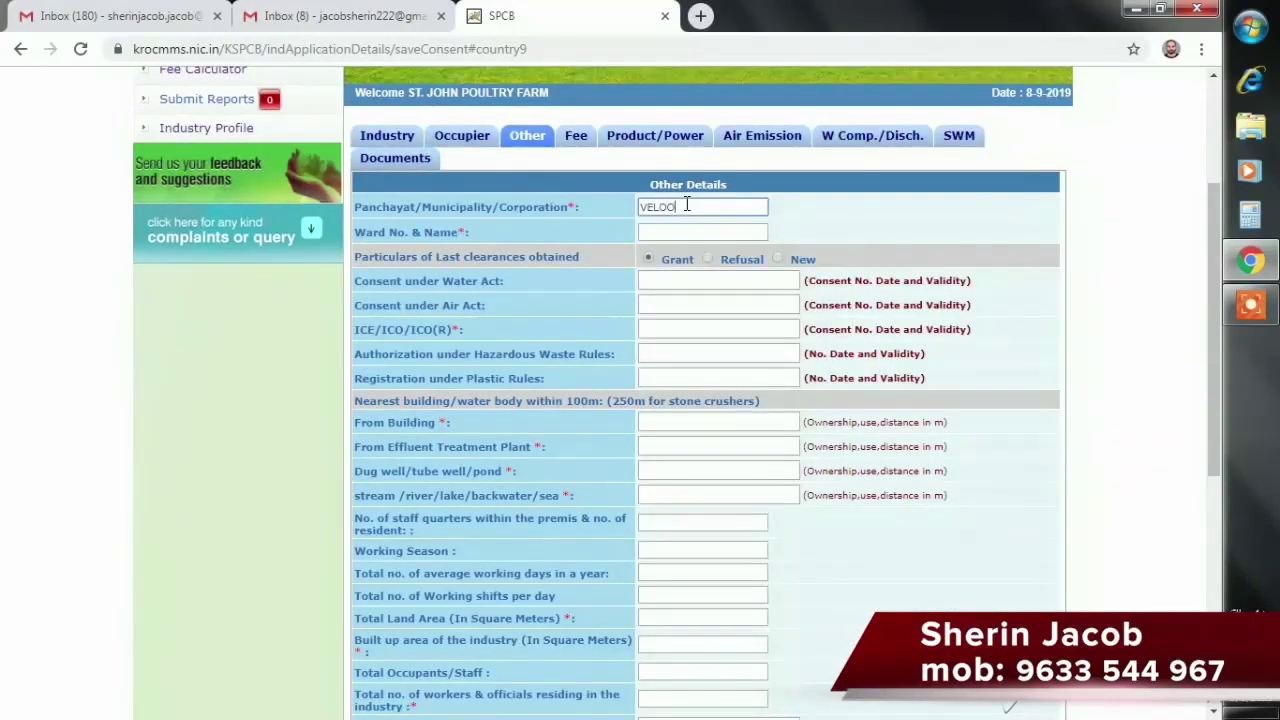
{"action": "type", "text": "KARA PANCHAA"}
{"action": "key", "text": "BackSpace"}
{"action": "type", "text": "YATH"}
{"action": "left_click", "coordinate": [680, 233]}
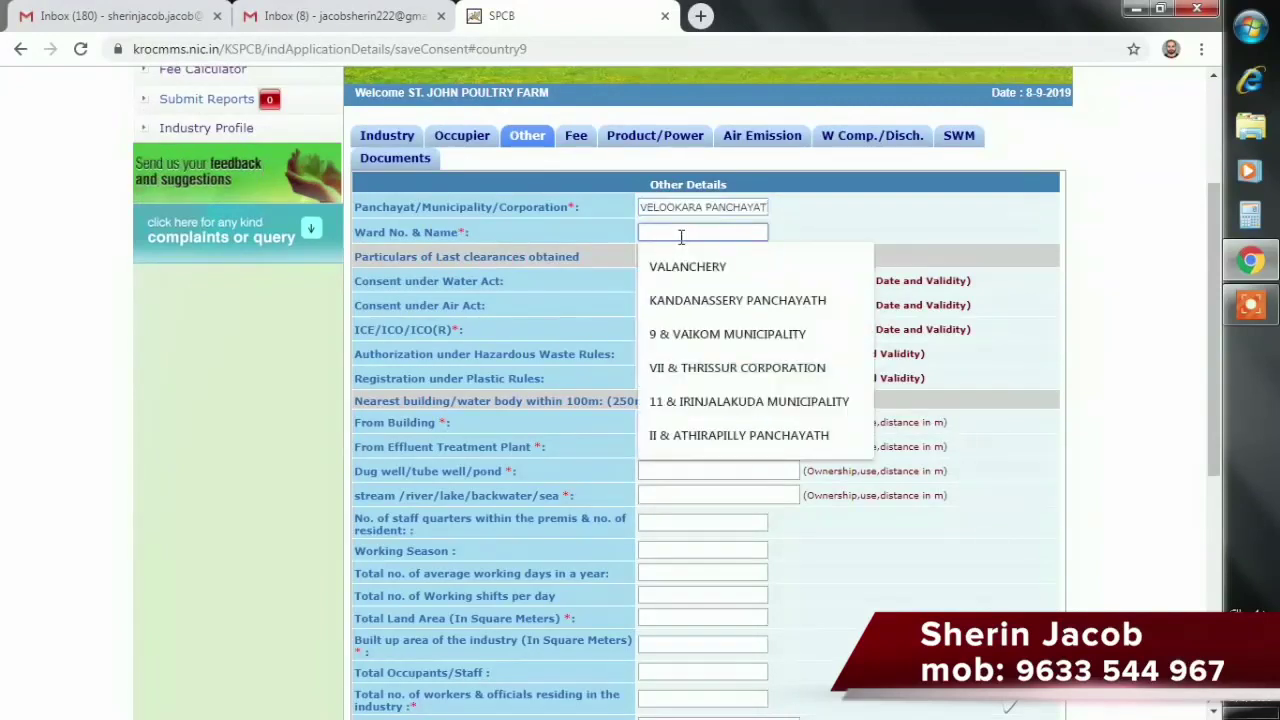
{"action": "type", "text": "23"}
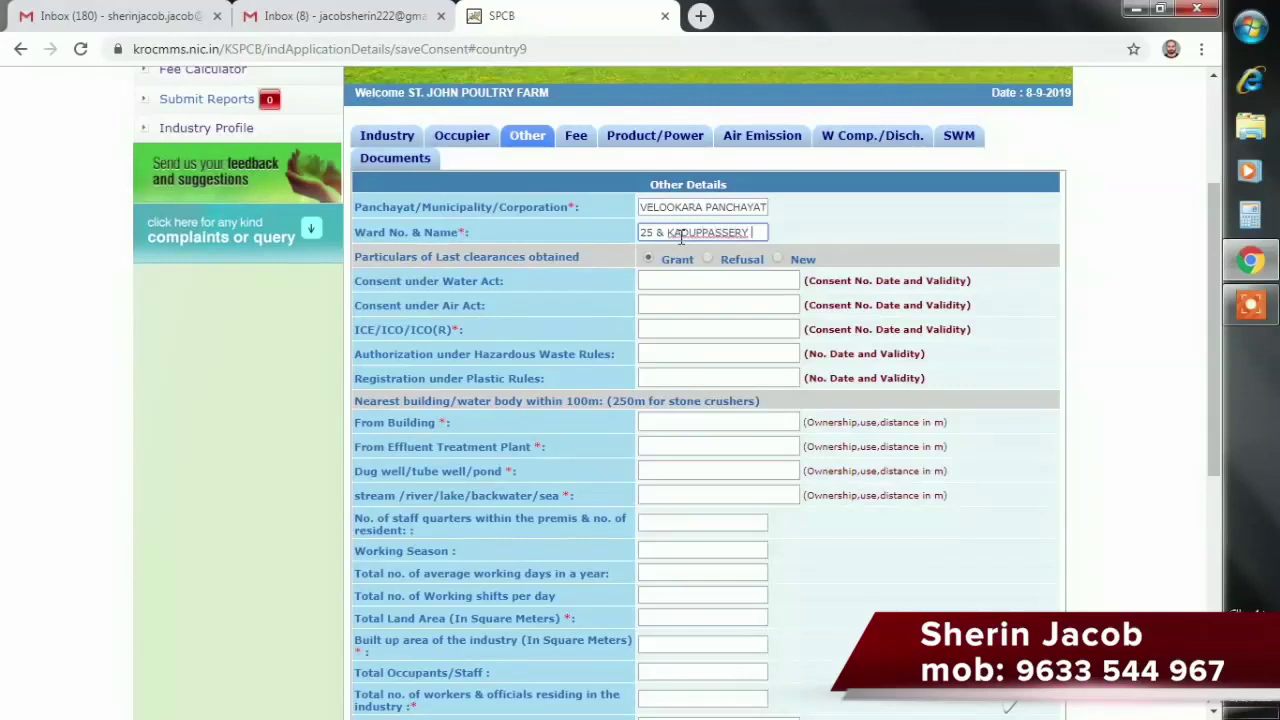
{"action": "type", "text": "VELOO"}
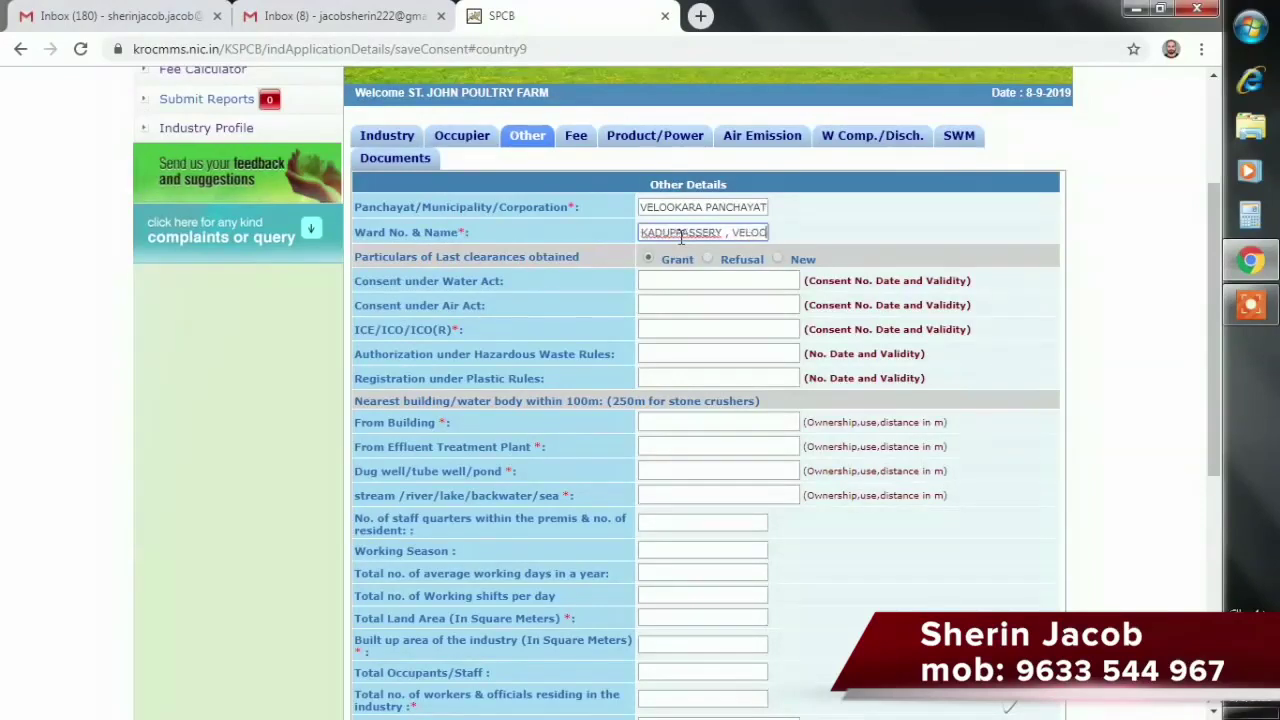
{"action": "type", "text": "KARA PANCHAYATH"}
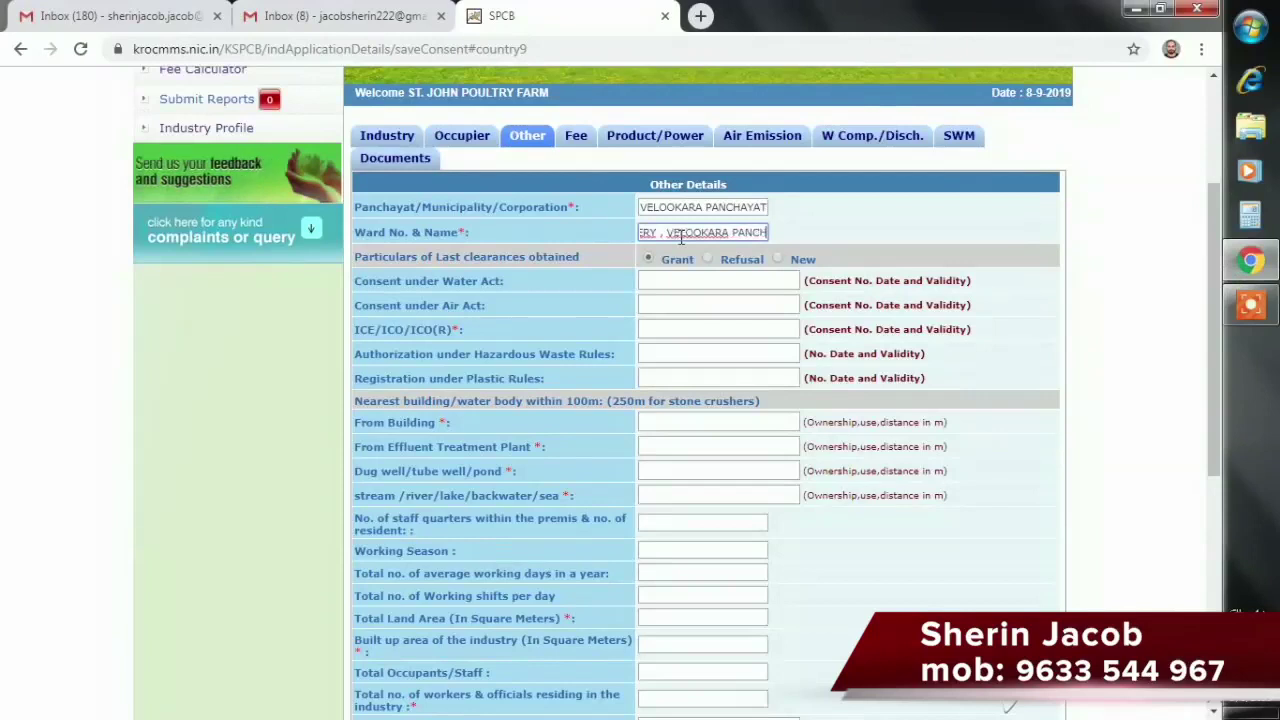
Step: Mark previous clearances as New with ICO(NEW) and From Building distance 60M RESIDENCE BUILDING
{"action": "left_click", "coordinate": [780, 261]}
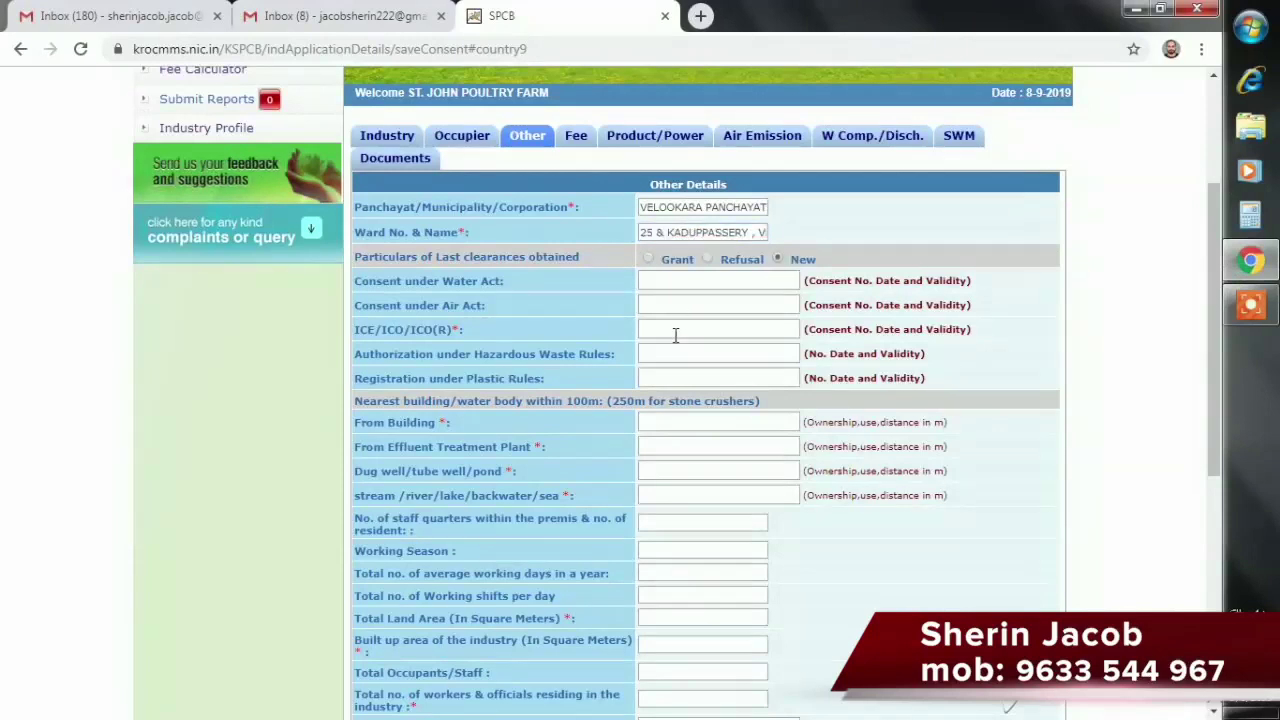
{"action": "left_click", "coordinate": [674, 331]}
{"action": "left_click", "coordinate": [670, 362]}
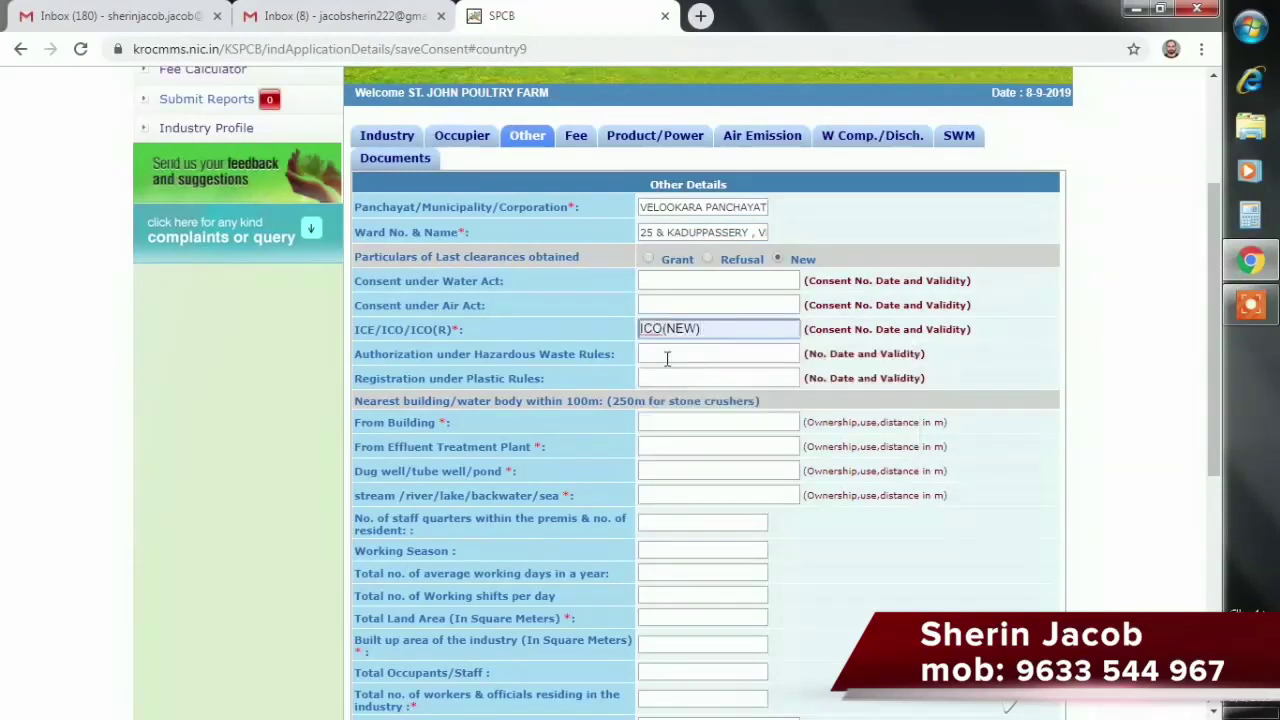
{"action": "left_click", "coordinate": [674, 425]}
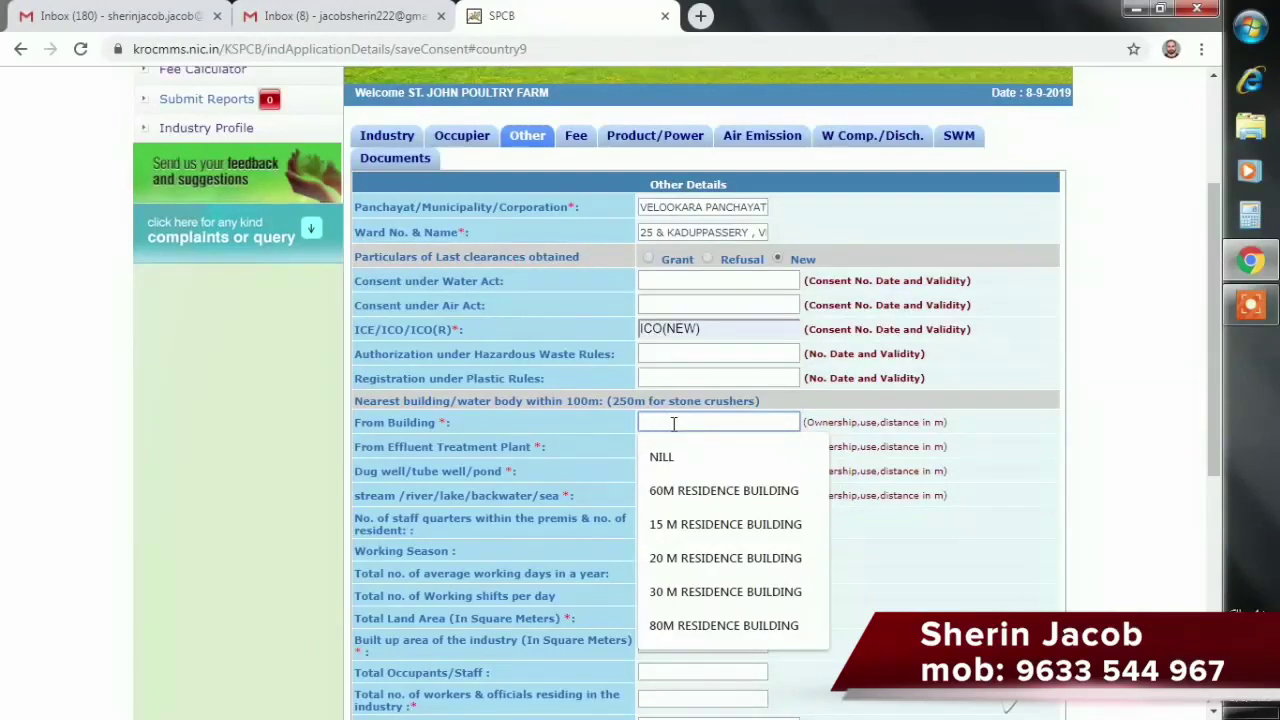
{"action": "type", "text": "60M RESIDENCE BUILDING"}
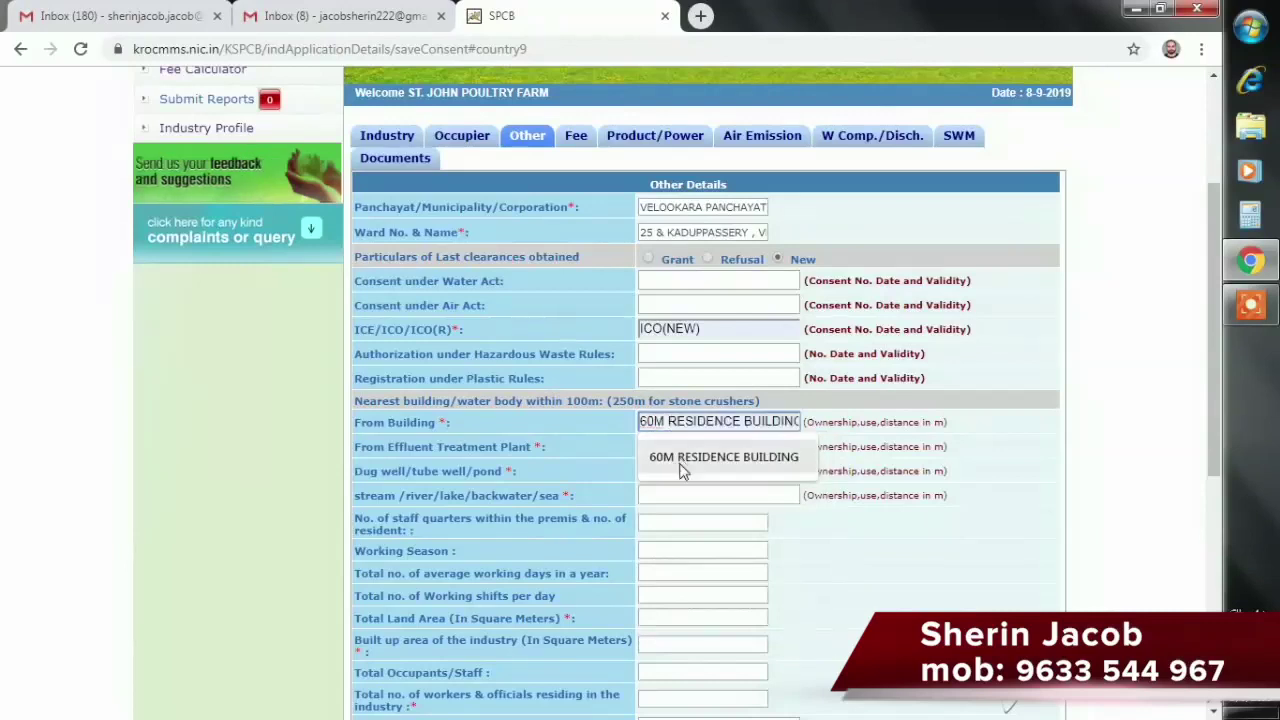
{"action": "left_click", "coordinate": [680, 458]}
Step: Set effluent treatment plant to NILL, dug well to OPEN WELL and stream/river to NILL
{"action": "left_click", "coordinate": [655, 446]}
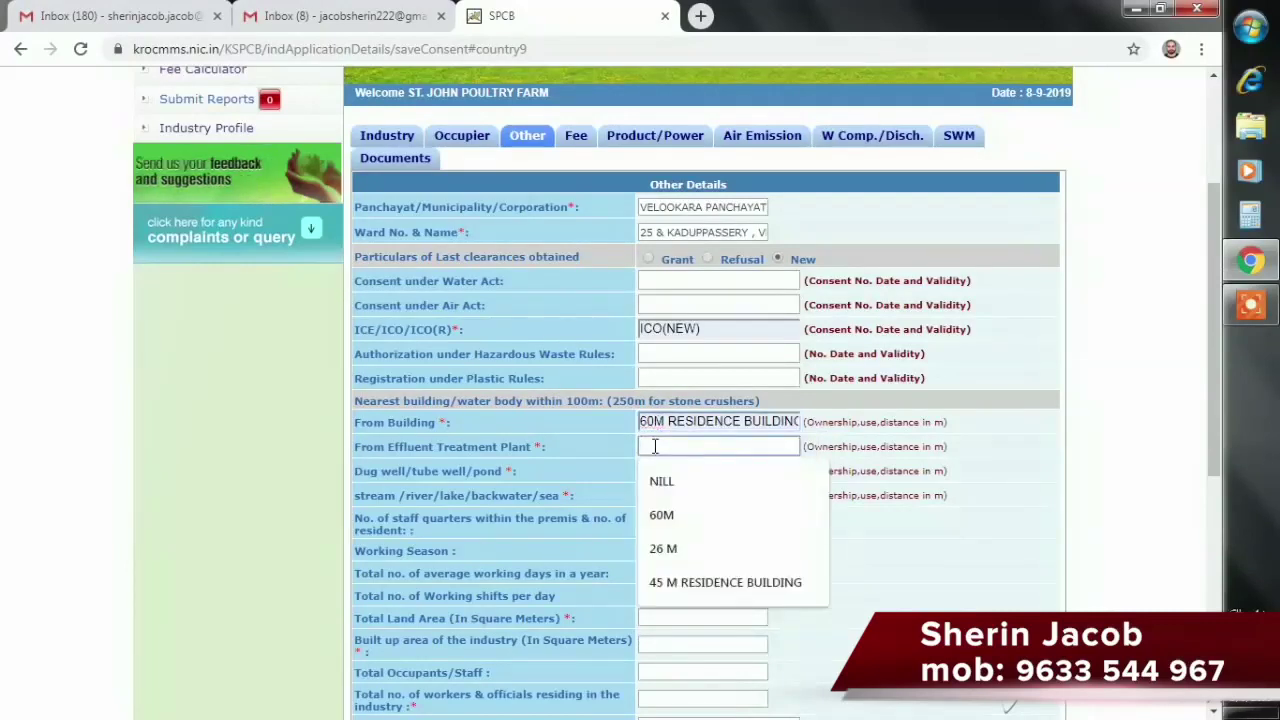
{"action": "left_click", "coordinate": [660, 481]}
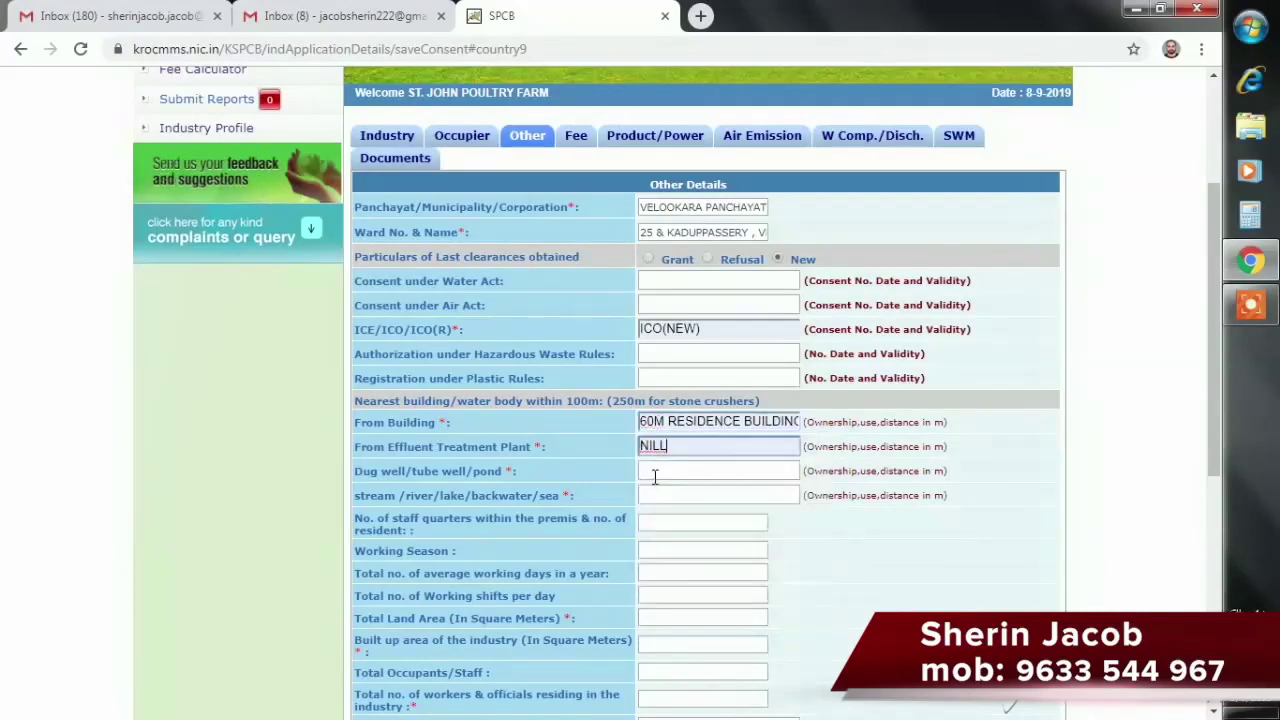
{"action": "left_click", "coordinate": [653, 471]}
{"action": "left_click", "coordinate": [682, 505]}
{"action": "left_click", "coordinate": [675, 495]}
{"action": "left_click", "coordinate": [665, 533]}
{"action": "left_click", "coordinate": [665, 523]}
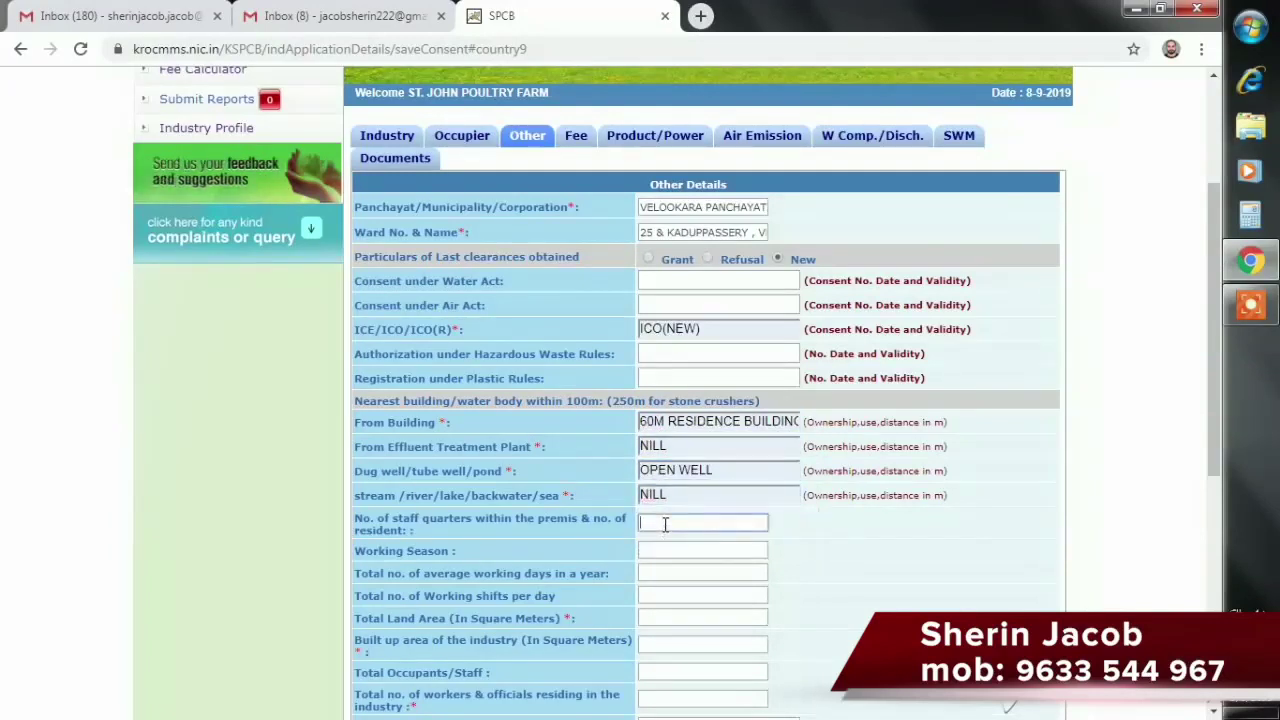
Step: Record 0 staff quarters, ROUND THE YEAR season, 300 working days and 1 shift
{"action": "scroll", "coordinate": [1010, 586], "scroll_direction": "down", "scroll_amount": 5}
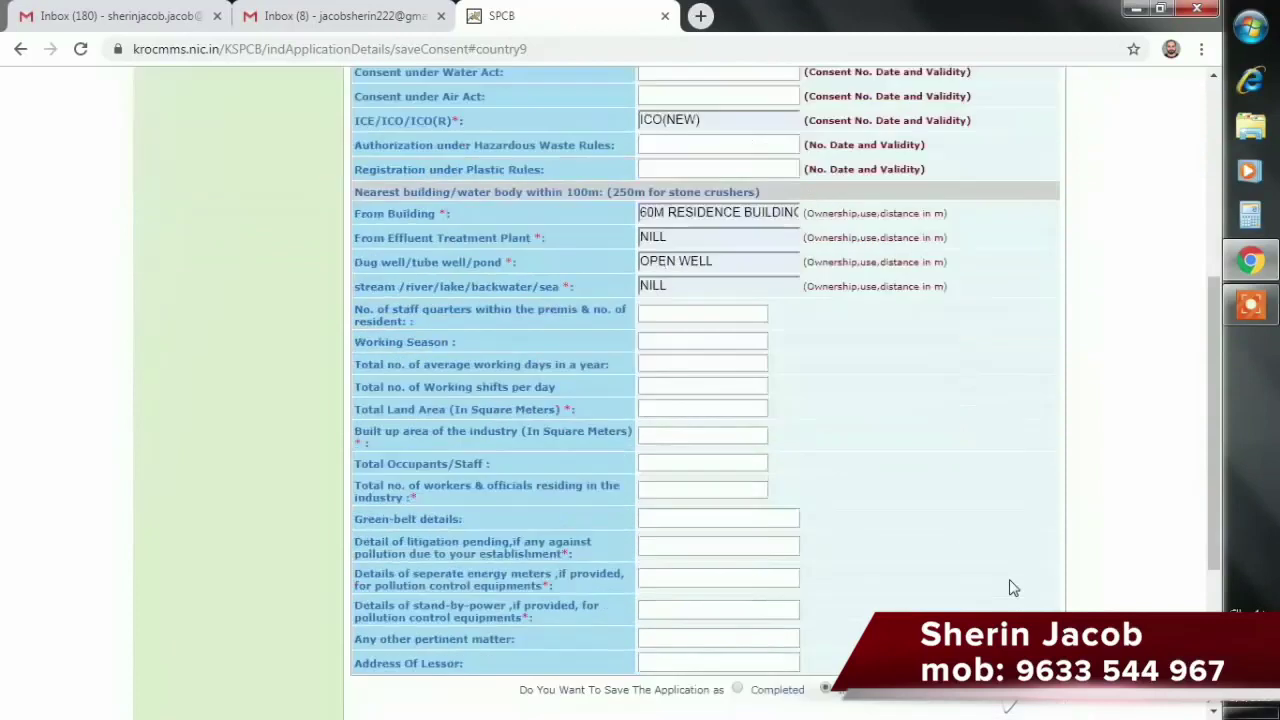
{"action": "left_click", "coordinate": [688, 185]}
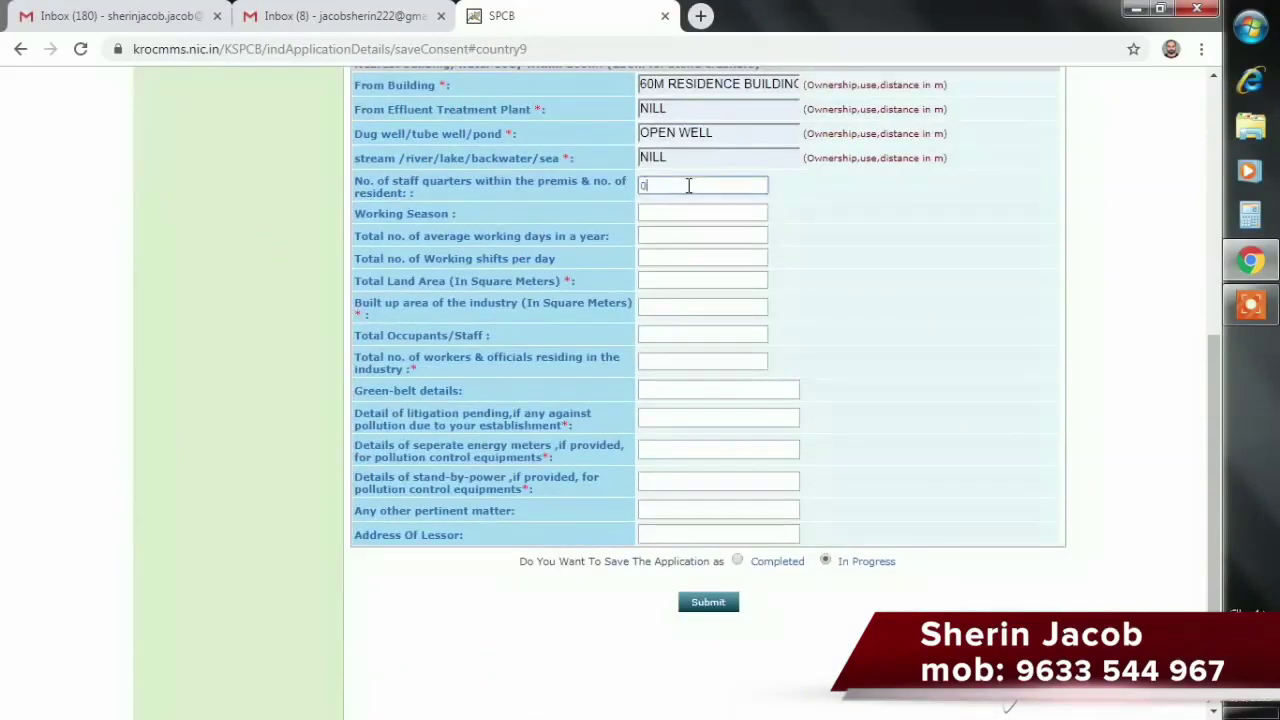
{"action": "left_click", "coordinate": [675, 216]}
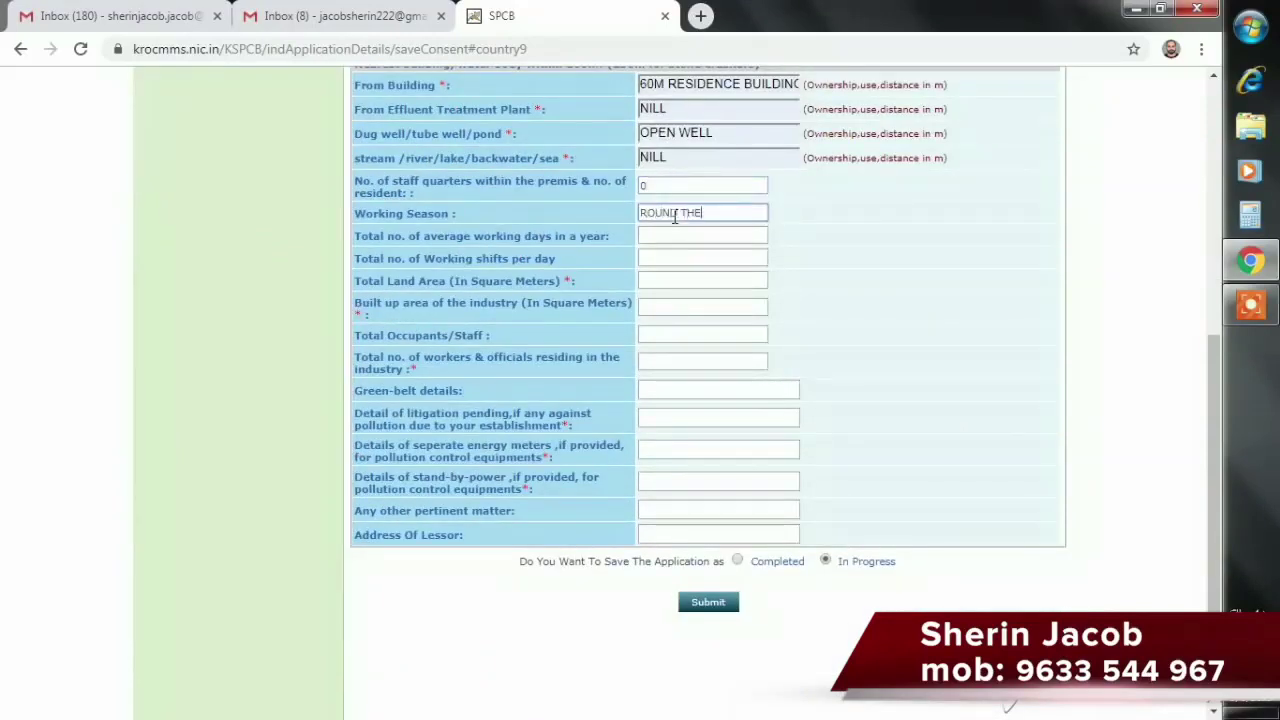
{"action": "left_click", "coordinate": [673, 237]}
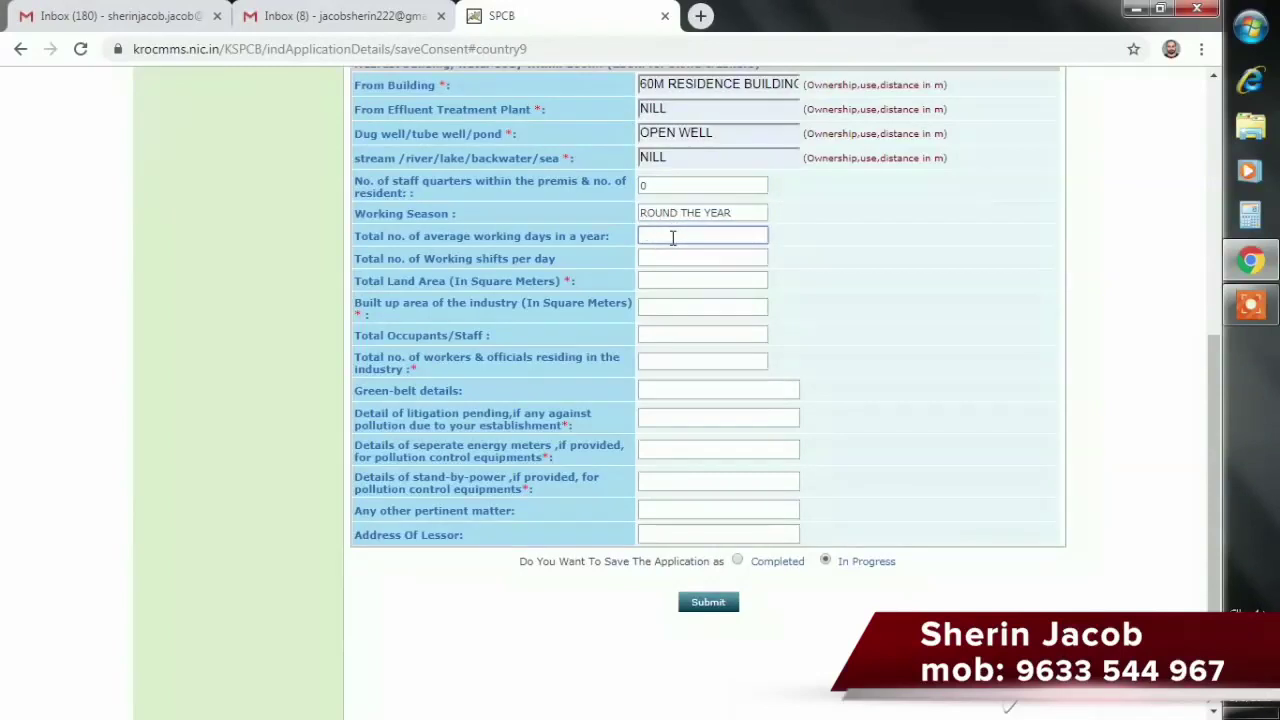
{"action": "left_click", "coordinate": [669, 256]}
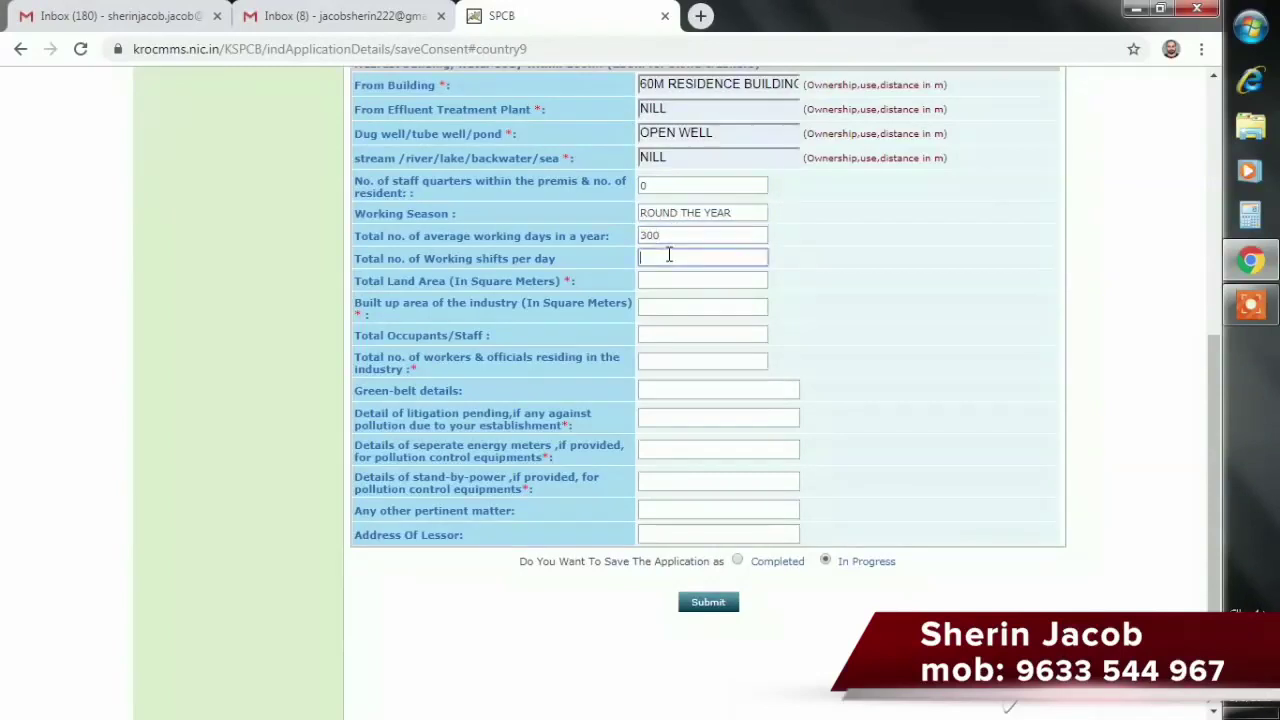
{"action": "left_click", "coordinate": [652, 281]}
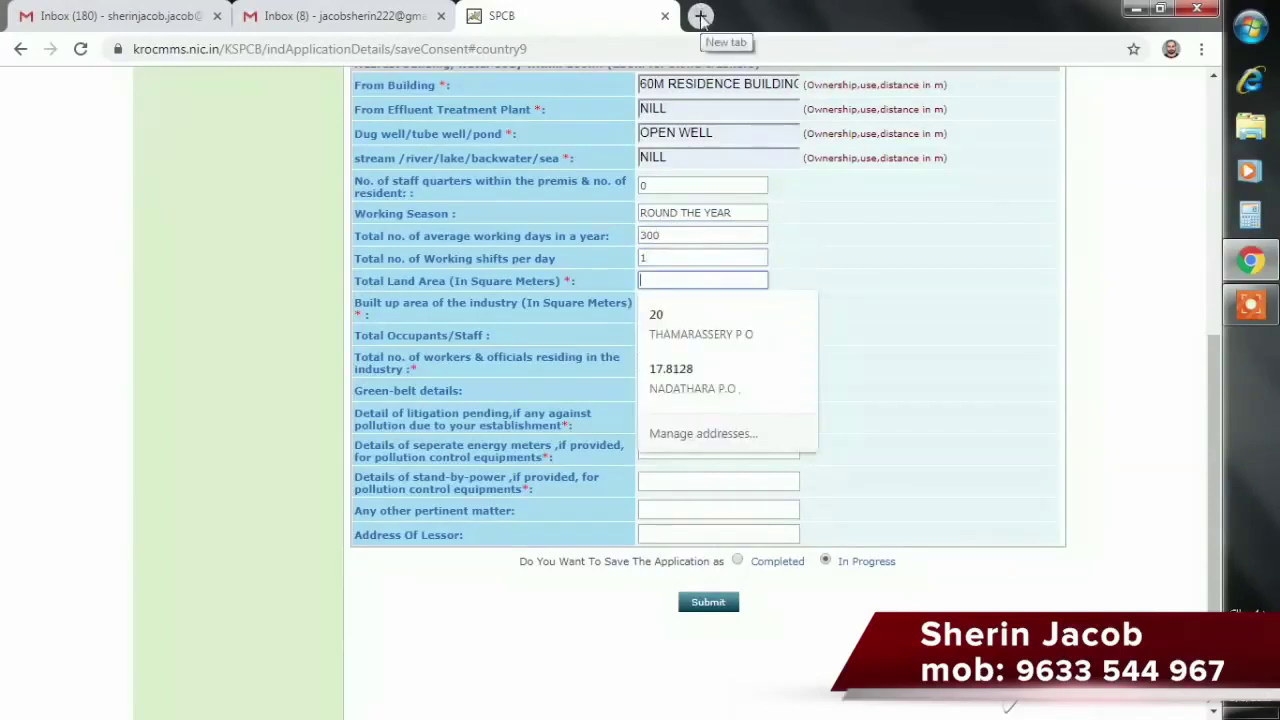
Step: Convert 190 cents to square metres on EasyCalculation and enter 7689.02 as Total Land Area
{"action": "left_click", "coordinate": [701, 17]}
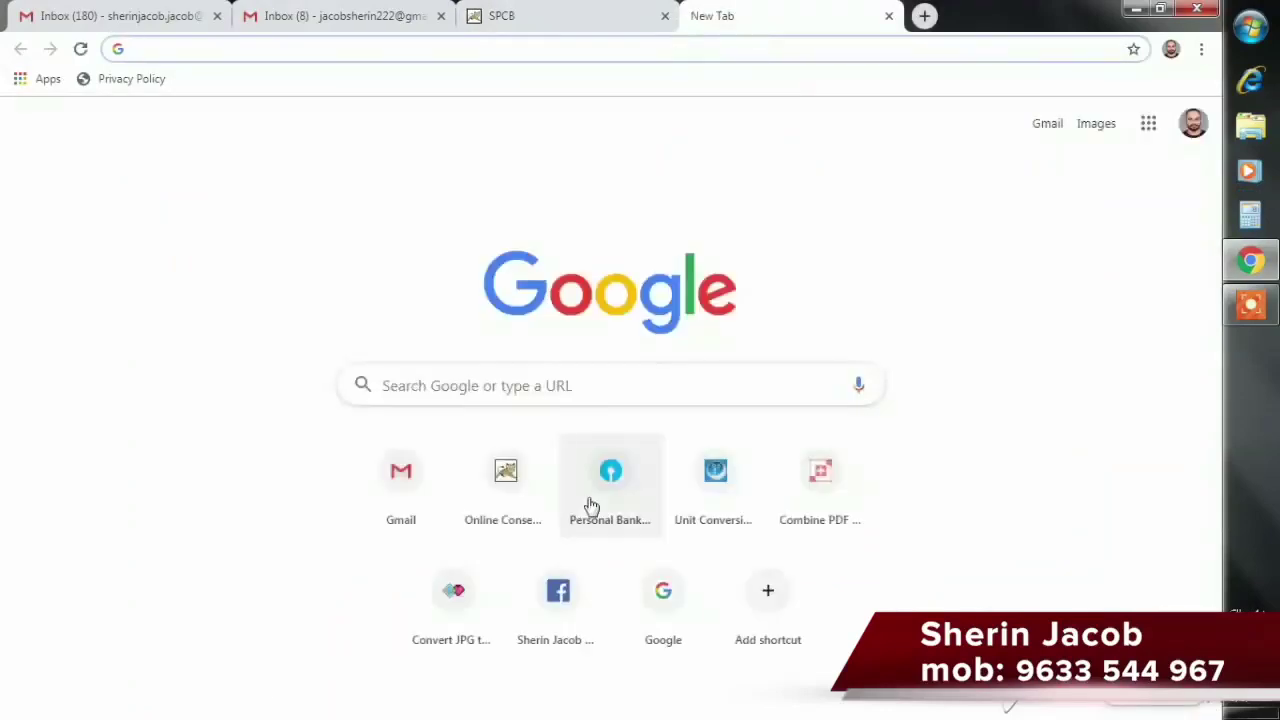
{"action": "left_click", "coordinate": [709, 491]}
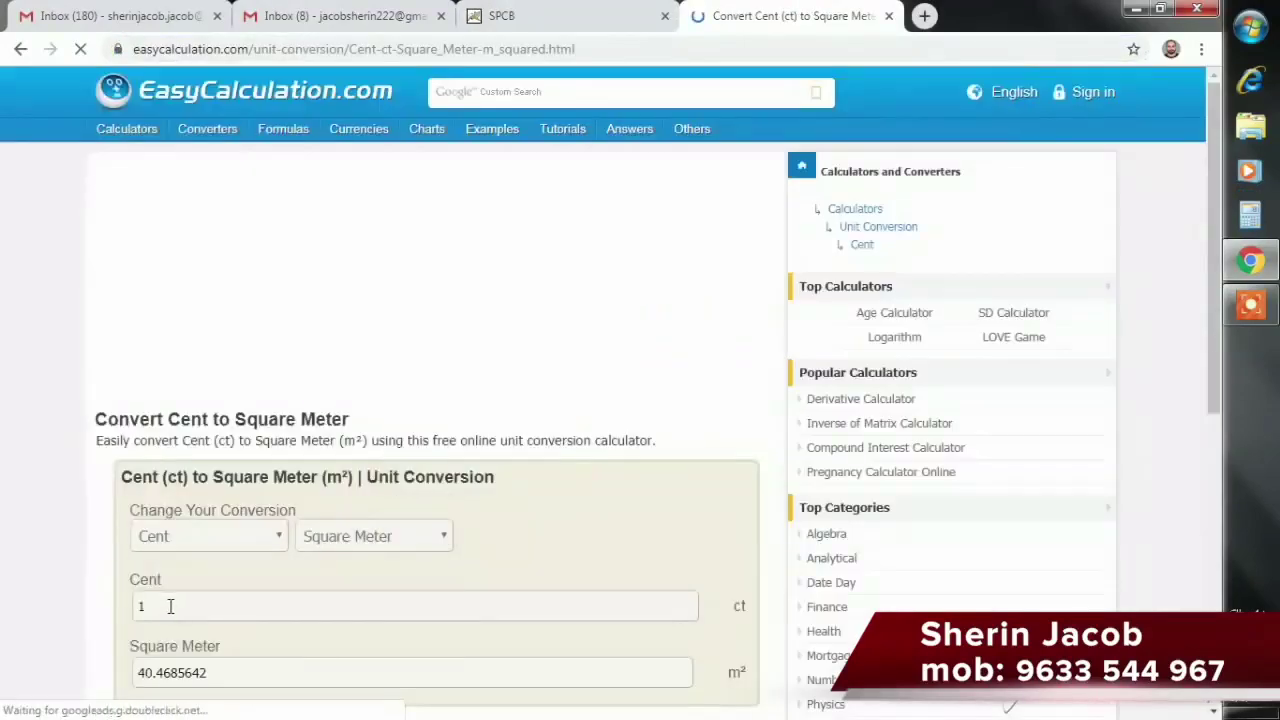
{"action": "left_click", "coordinate": [170, 606]}
{"action": "type", "text": "90"}
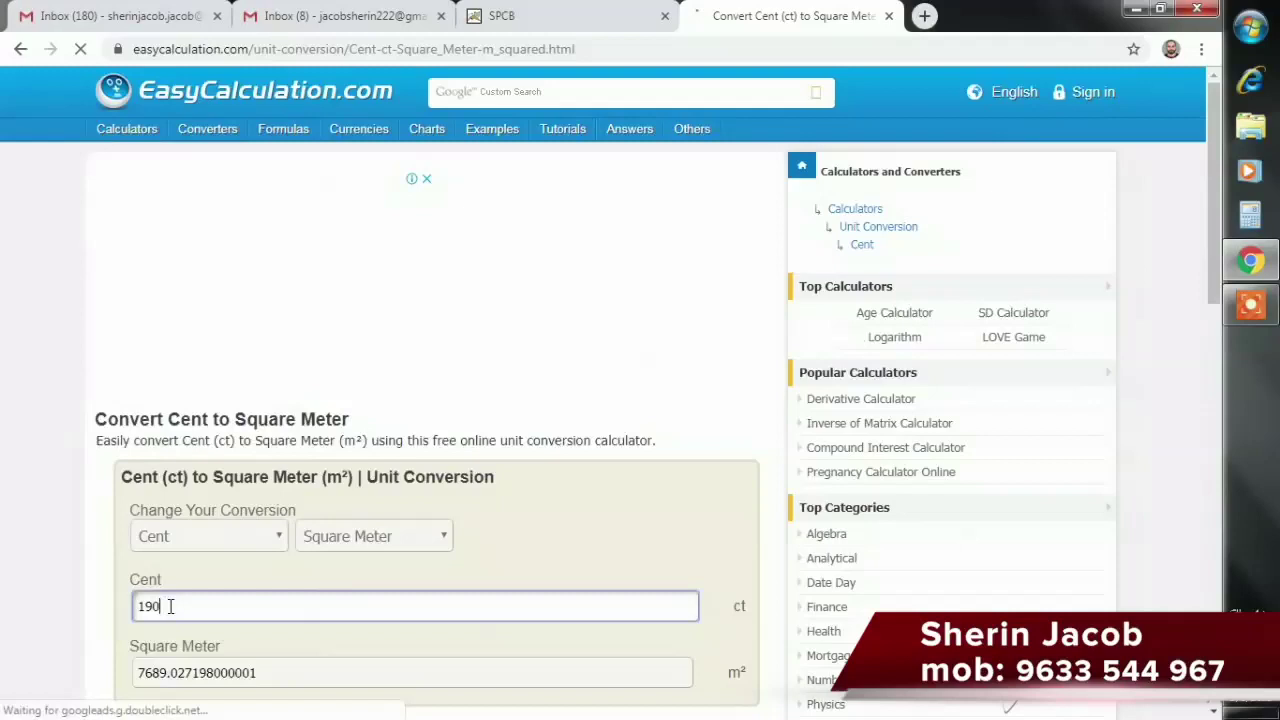
{"action": "left_click", "coordinate": [523, 22]}
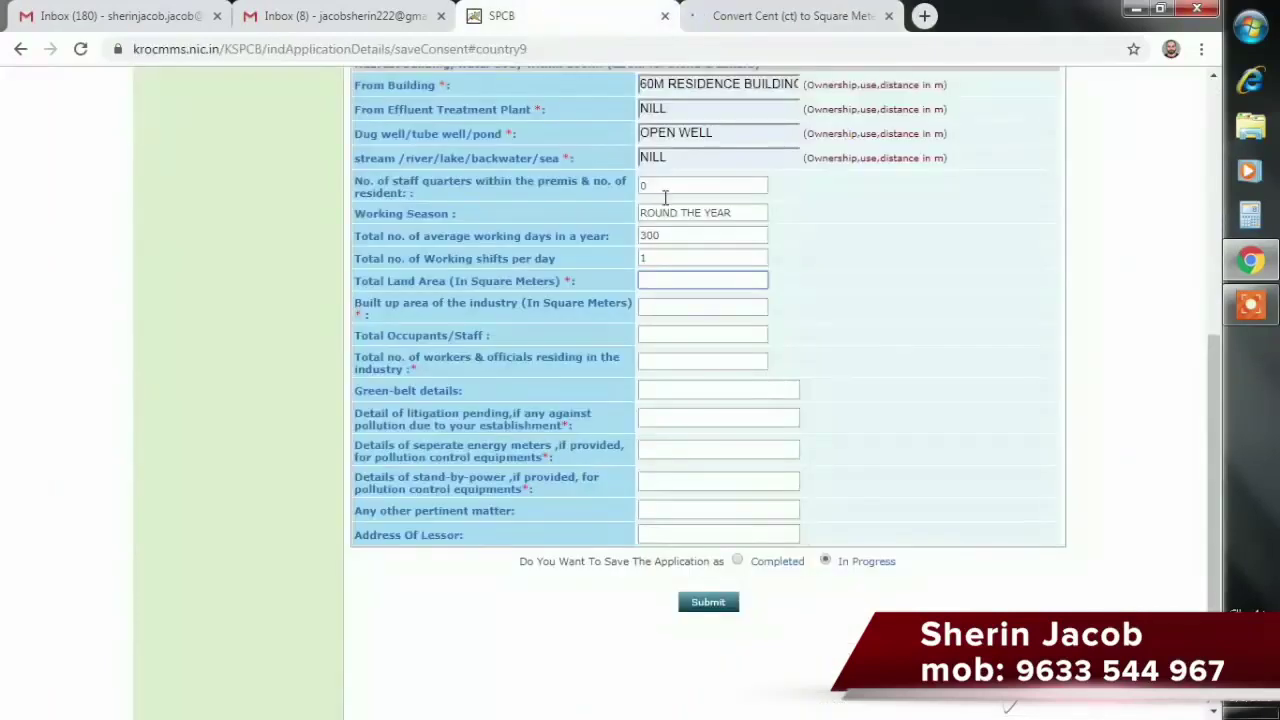
{"action": "left_click", "coordinate": [679, 285]}
{"action": "type", "text": "7689"}
{"action": "left_click", "coordinate": [810, 17]}
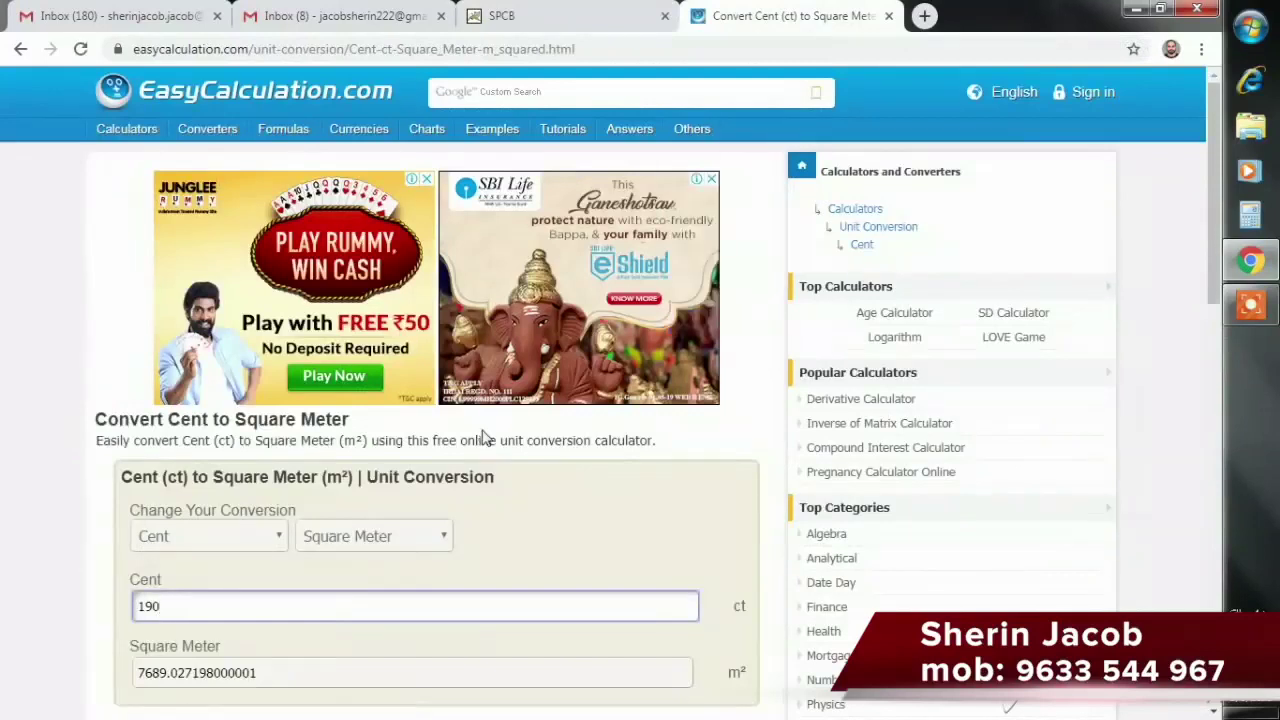
{"action": "left_click", "coordinate": [526, 24]}
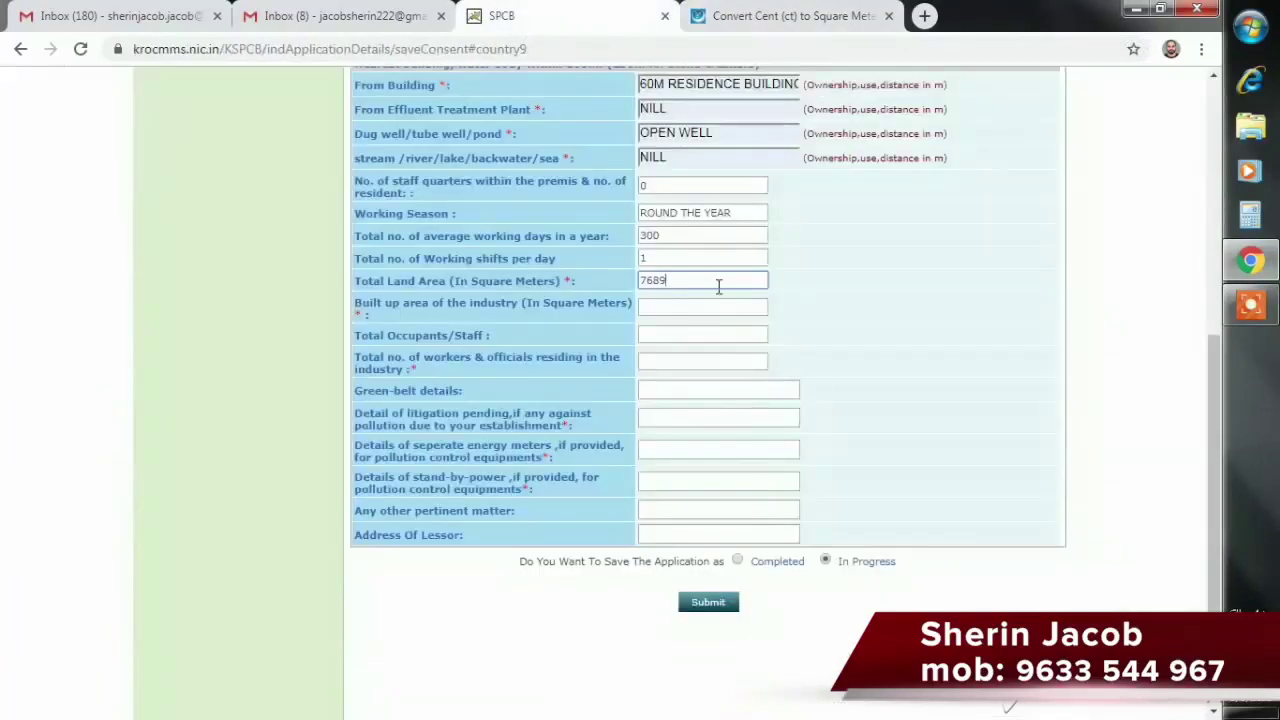
{"action": "type", "text": ".02"}
Step: Convert the built-up area from cents and enter 809.371 as the built-up area
{"action": "left_click", "coordinate": [707, 304]}
{"action": "left_click", "coordinate": [792, 16]}
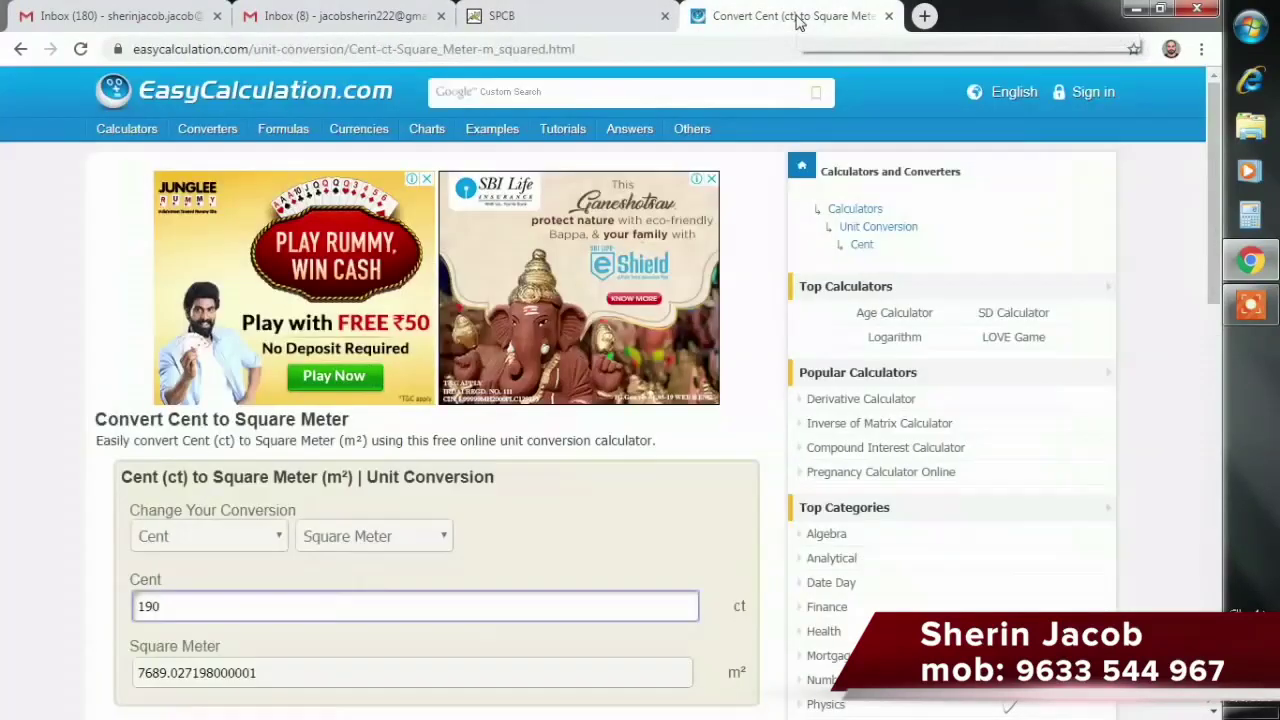
{"action": "key", "text": "BackSpace"}
{"action": "key", "text": "BackSpace"}
{"action": "key", "text": "BackSpace"}
{"action": "type", "text": "20"}
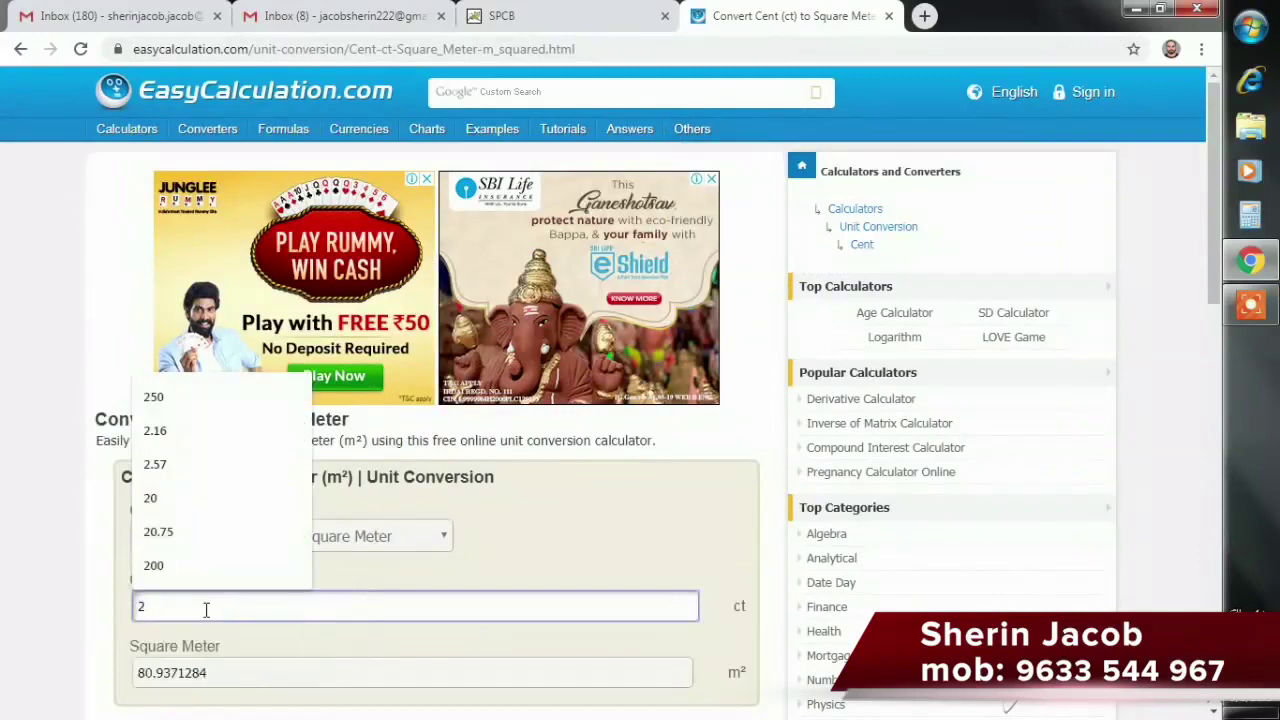
{"action": "left_click", "coordinate": [529, 28]}
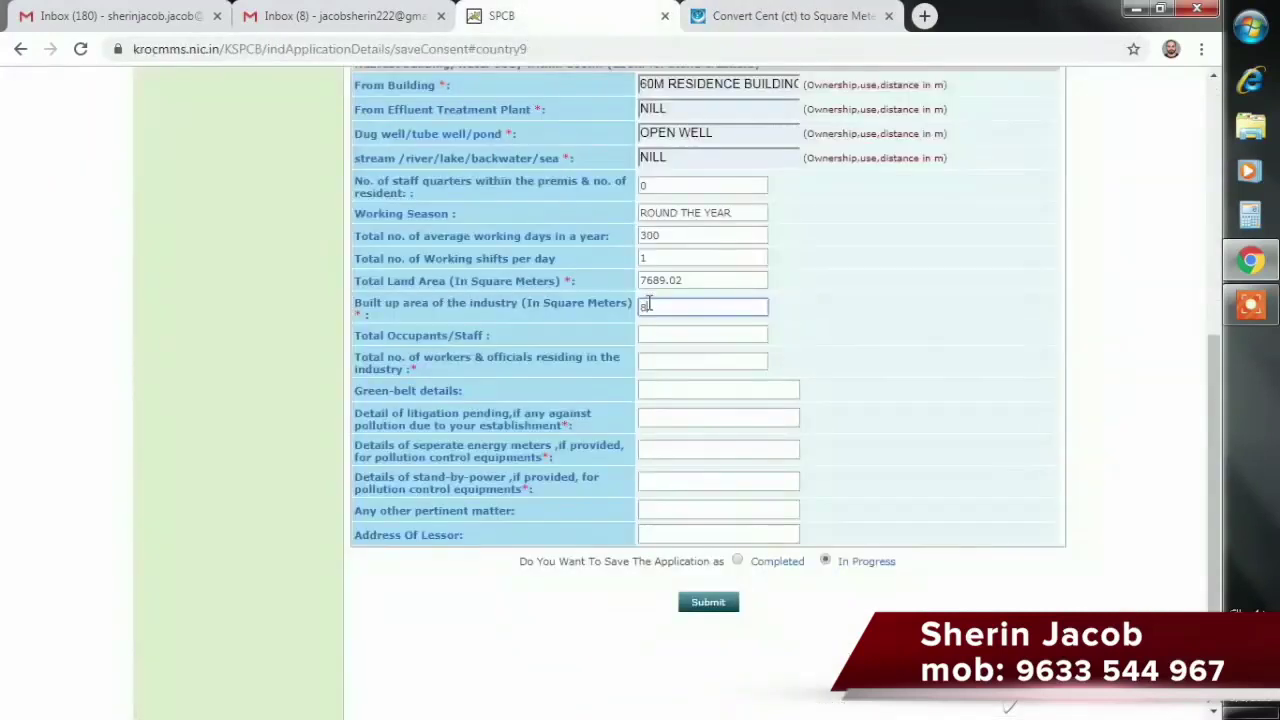
{"action": "left_click", "coordinate": [886, 314]}
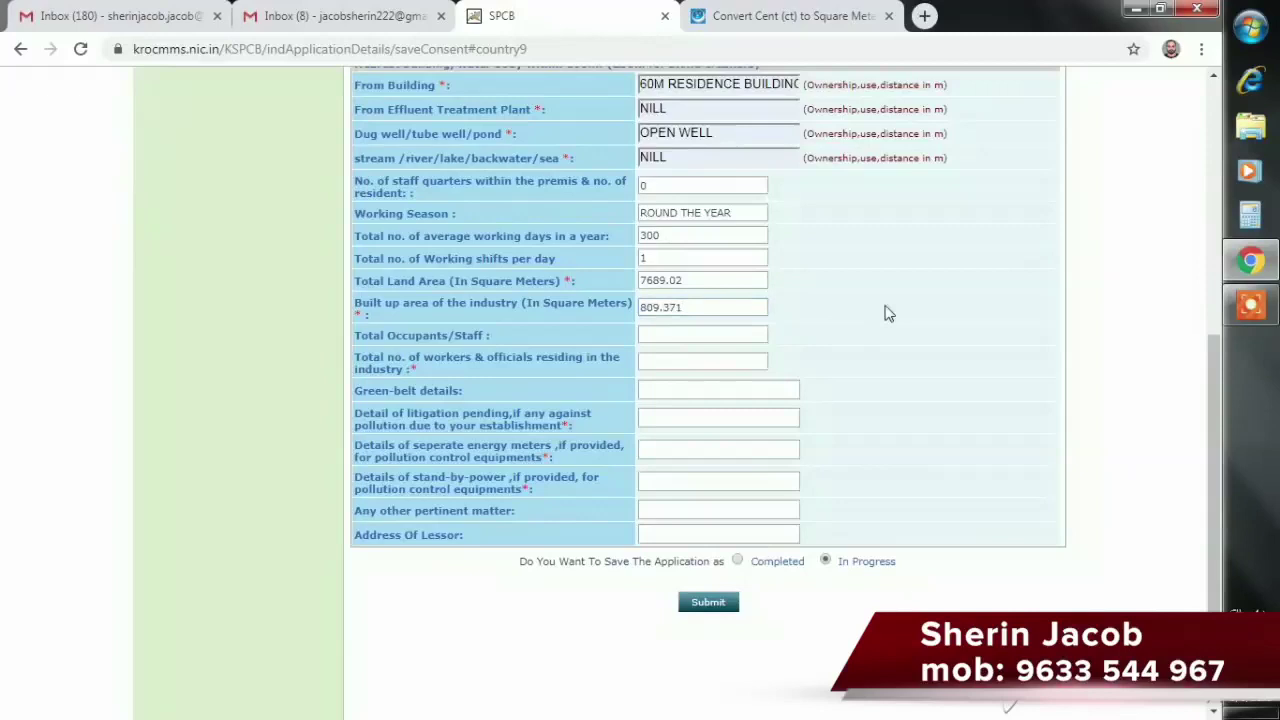
{"action": "scroll", "coordinate": [888, 314], "scroll_direction": "down", "scroll_amount": 3}
Step: Enter 2 total occupants, 0 resident workers and NILL for green-belt details
{"action": "left_click", "coordinate": [707, 181]}
{"action": "type", "text": "2"}
{"action": "left_click", "coordinate": [683, 213]}
{"action": "type", "text": "0"}
{"action": "left_click", "coordinate": [677, 238]}
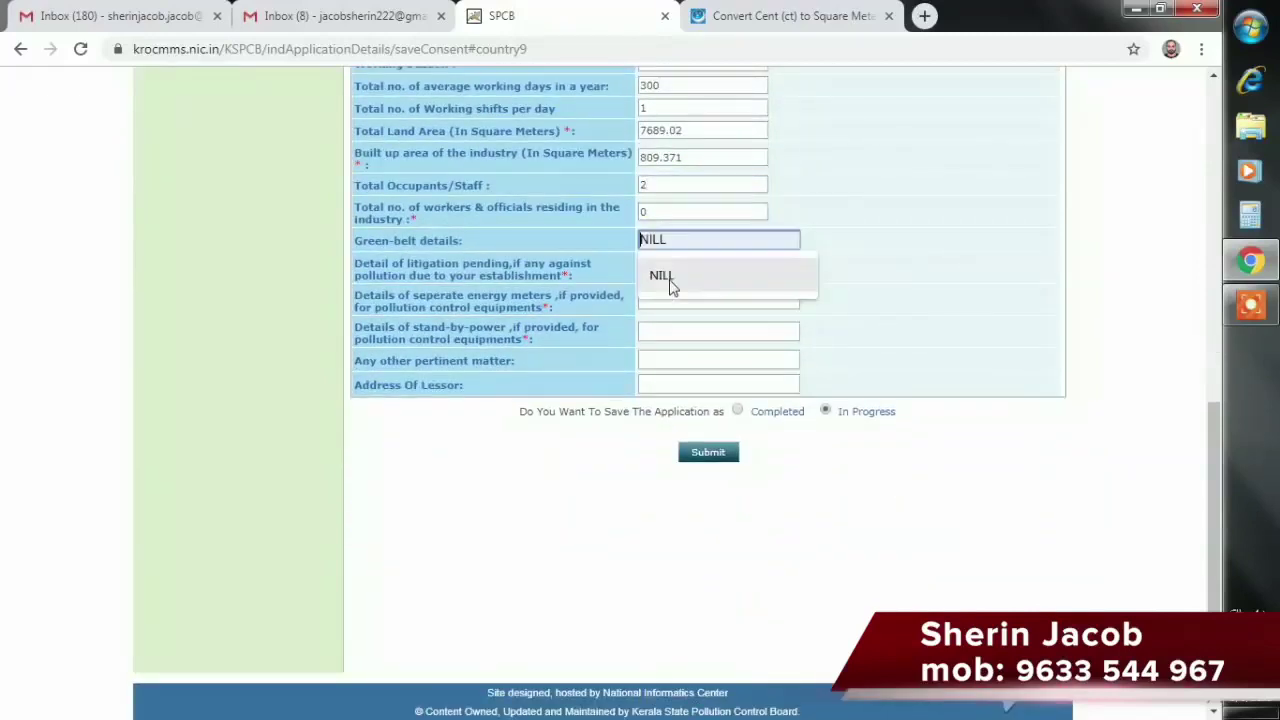
{"action": "left_click", "coordinate": [670, 280]}
{"action": "left_click", "coordinate": [663, 266]}
Step: Fill litigation, separate energy meters and stand-by power details with NILL
{"action": "left_click", "coordinate": [661, 303]}
{"action": "left_click", "coordinate": [663, 298]}
{"action": "left_click", "coordinate": [662, 334]}
{"action": "left_click", "coordinate": [658, 335]}
{"action": "left_click", "coordinate": [658, 364]}
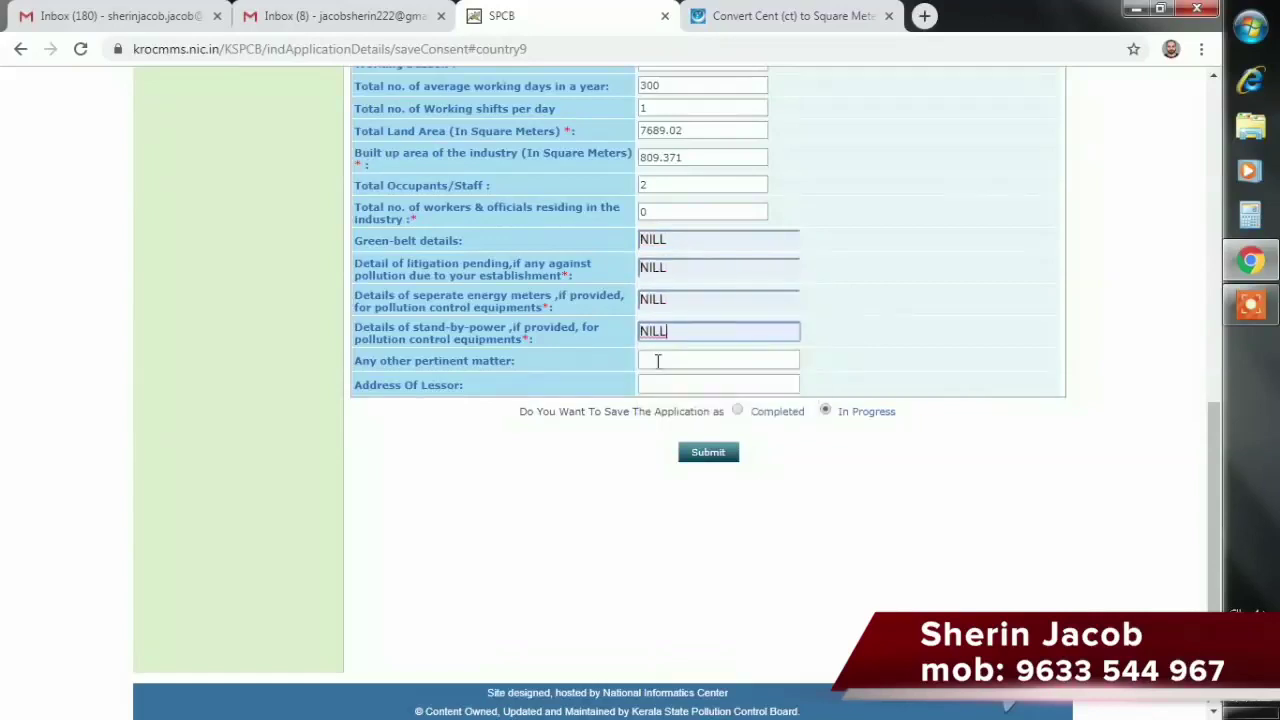
{"action": "left_click", "coordinate": [986, 311]}
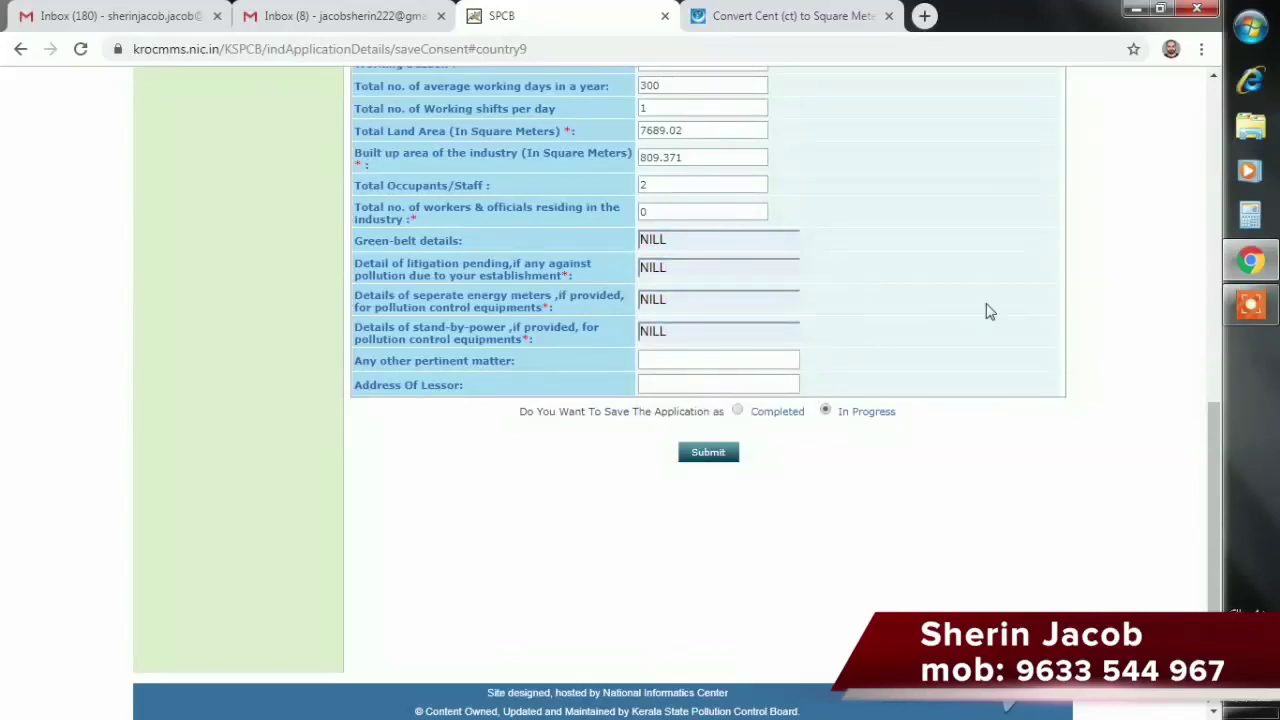
{"action": "scroll", "coordinate": [986, 308], "scroll_direction": "up", "scroll_amount": 5}
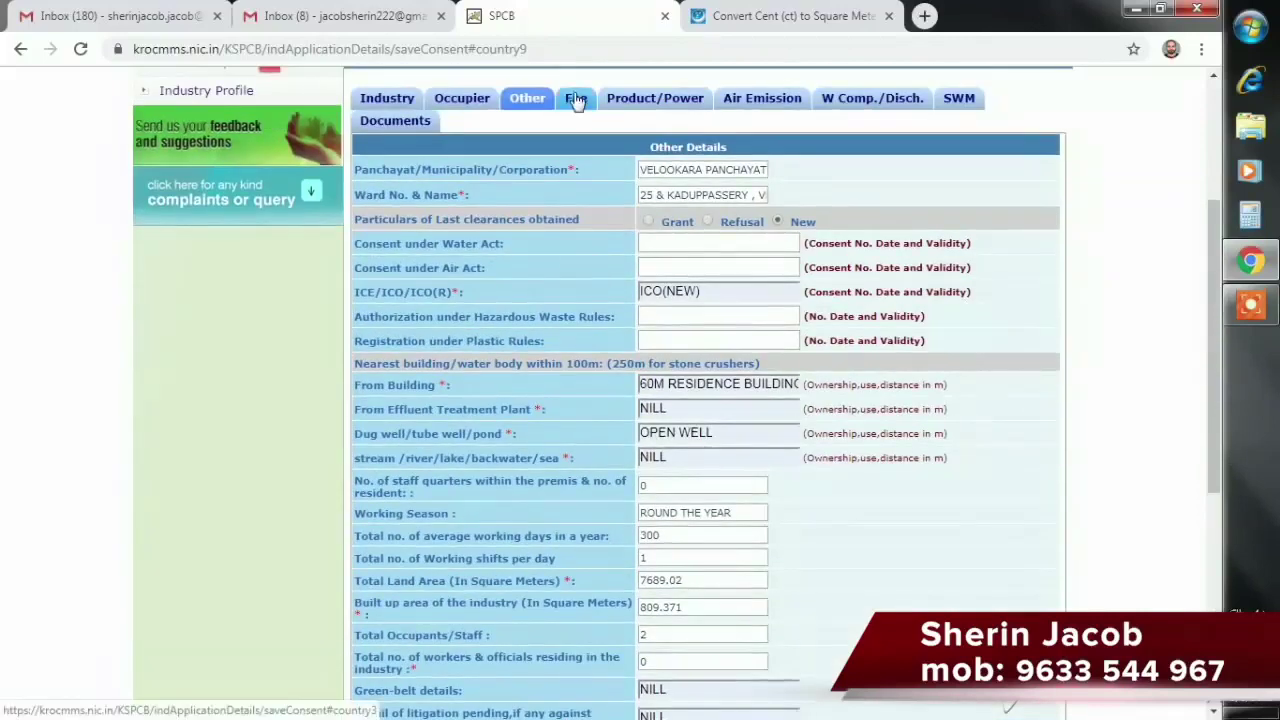
Step: Enter 4.80 as the fixed assets value in the fee details section
{"action": "left_click", "coordinate": [577, 101]}
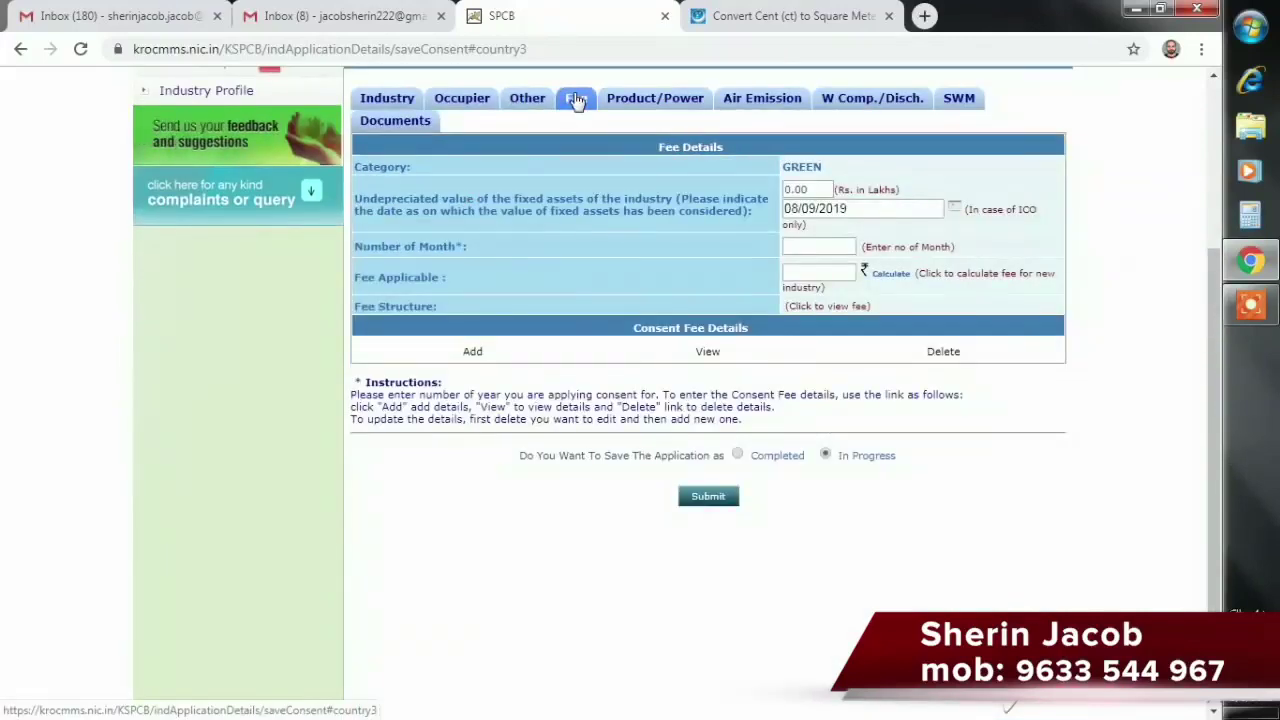
{"action": "left_click", "coordinate": [812, 189]}
{"action": "key", "text": "BackSpace"}
{"action": "key", "text": "BackSpace"}
{"action": "key", "text": "BackSpace"}
{"action": "key", "text": "BackSpace"}
{"action": "type", "text": "4.80"}
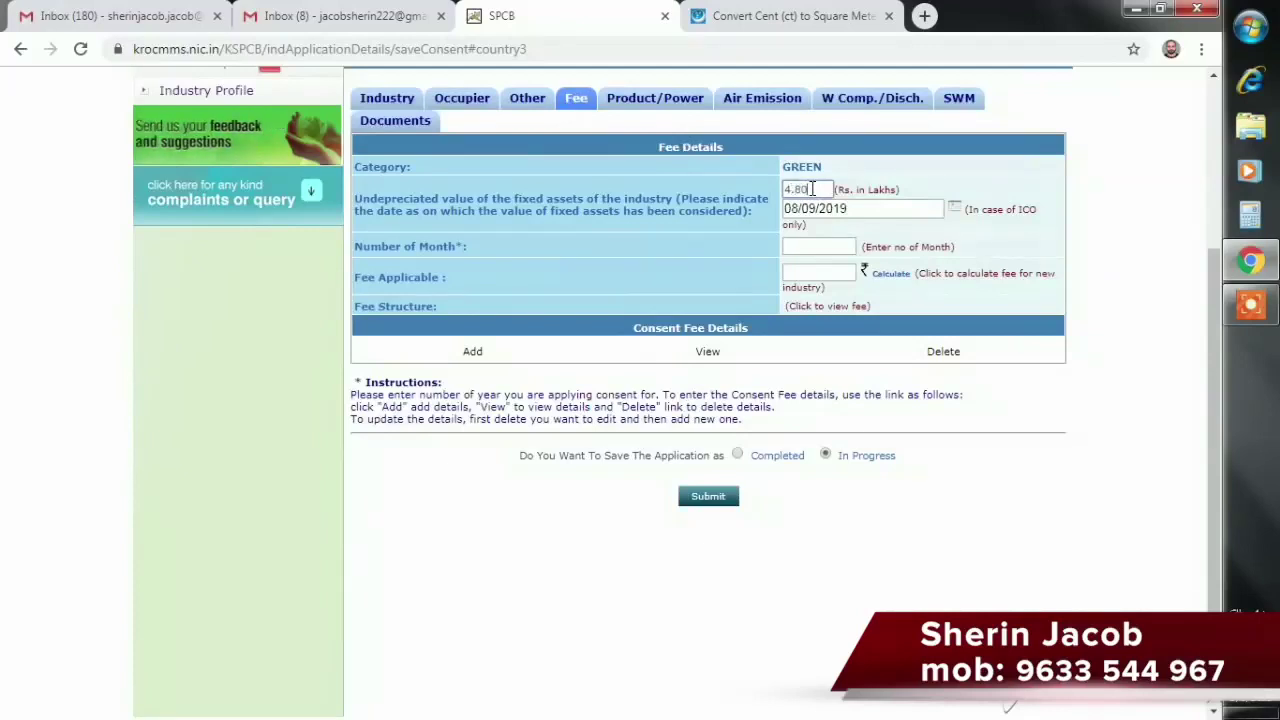
{"action": "left_click", "coordinate": [832, 250]}
Step: Work out 10.5 × 12 = 126 months on the calculator
{"action": "left_click", "coordinate": [1250, 215]}
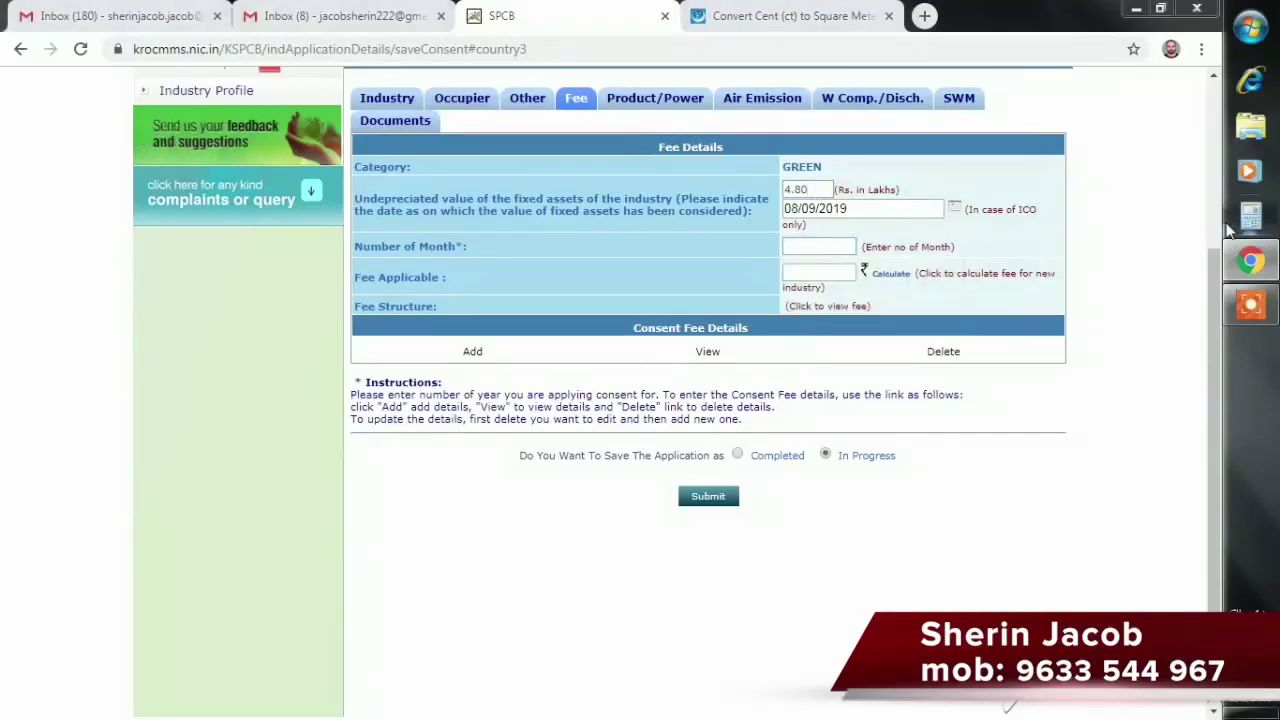
{"action": "left_click", "coordinate": [218, 428]}
{"action": "left_click", "coordinate": [239, 458]}
{"action": "left_click", "coordinate": [293, 458]}
{"action": "left_click", "coordinate": [256, 398]}
{"action": "left_click", "coordinate": [330, 398]}
{"action": "left_click", "coordinate": [220, 428]}
{"action": "left_click", "coordinate": [256, 428]}
{"action": "left_click", "coordinate": [367, 443]}
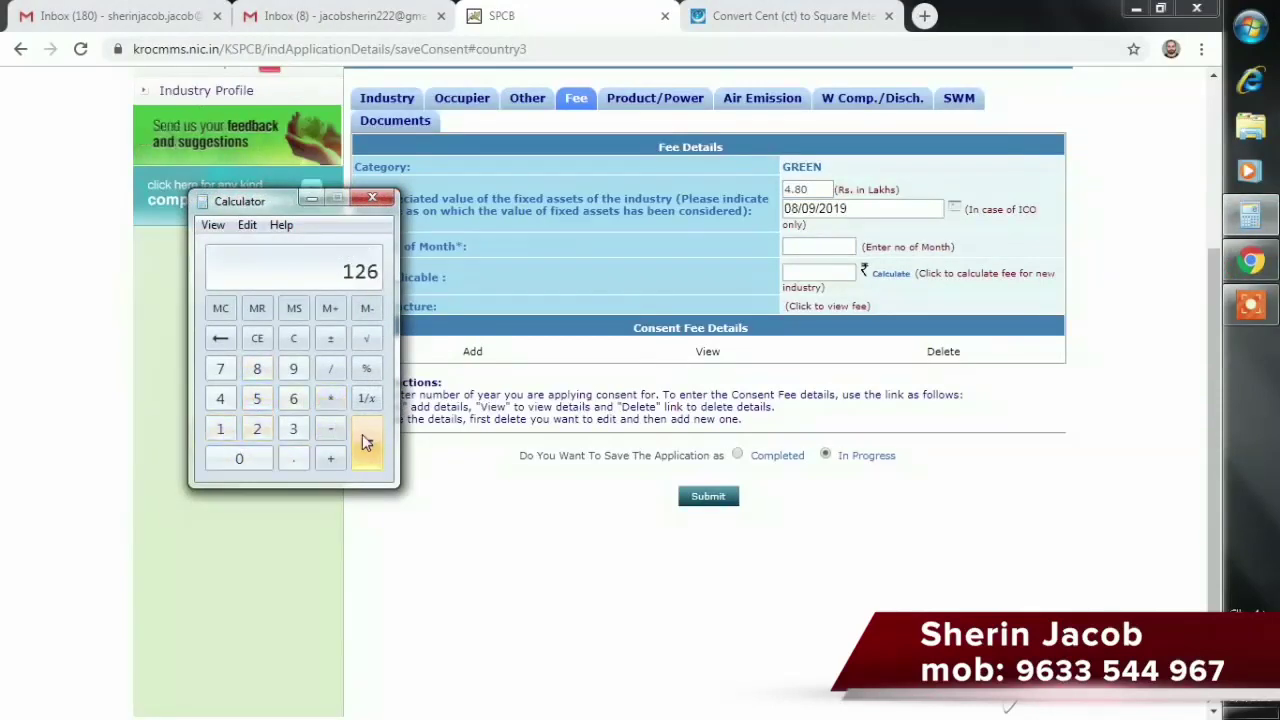
{"action": "left_click", "coordinate": [372, 197]}
Step: Enter 126 months, calculate the 9975 fee and add it as the ICO consent fee
{"action": "left_click", "coordinate": [799, 246]}
{"action": "type", "text": "126"}
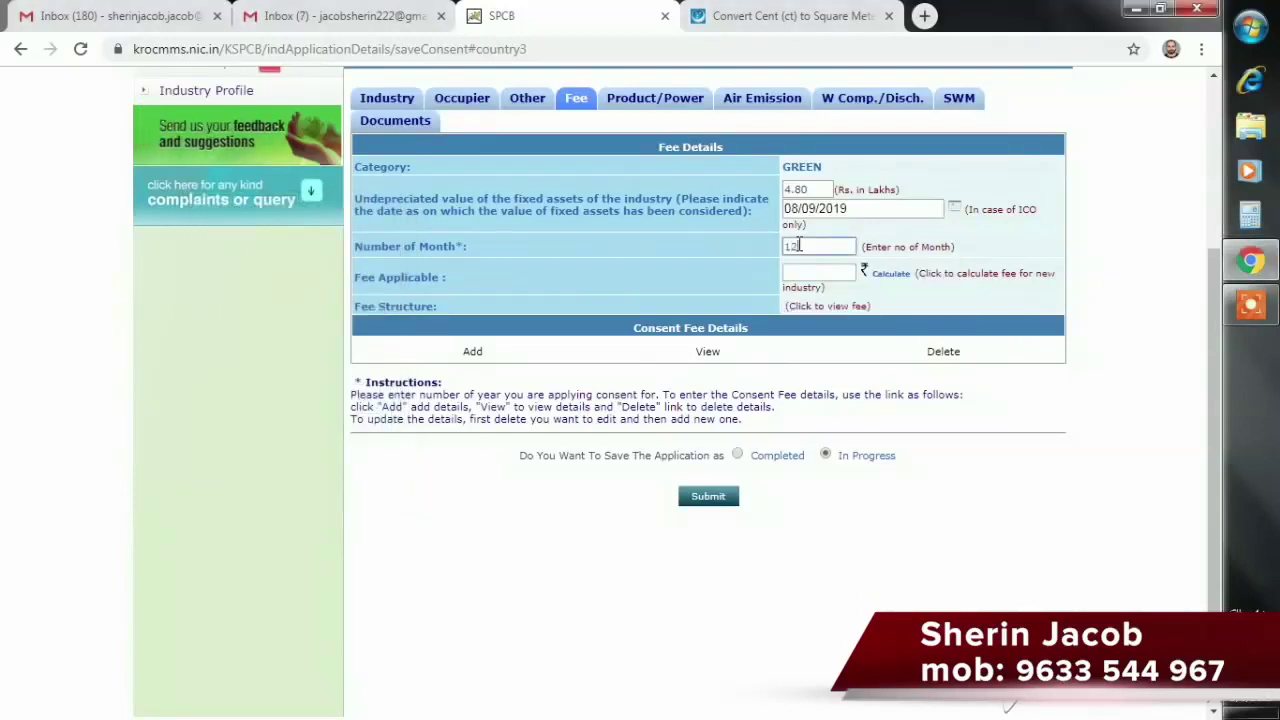
{"action": "left_click", "coordinate": [882, 280]}
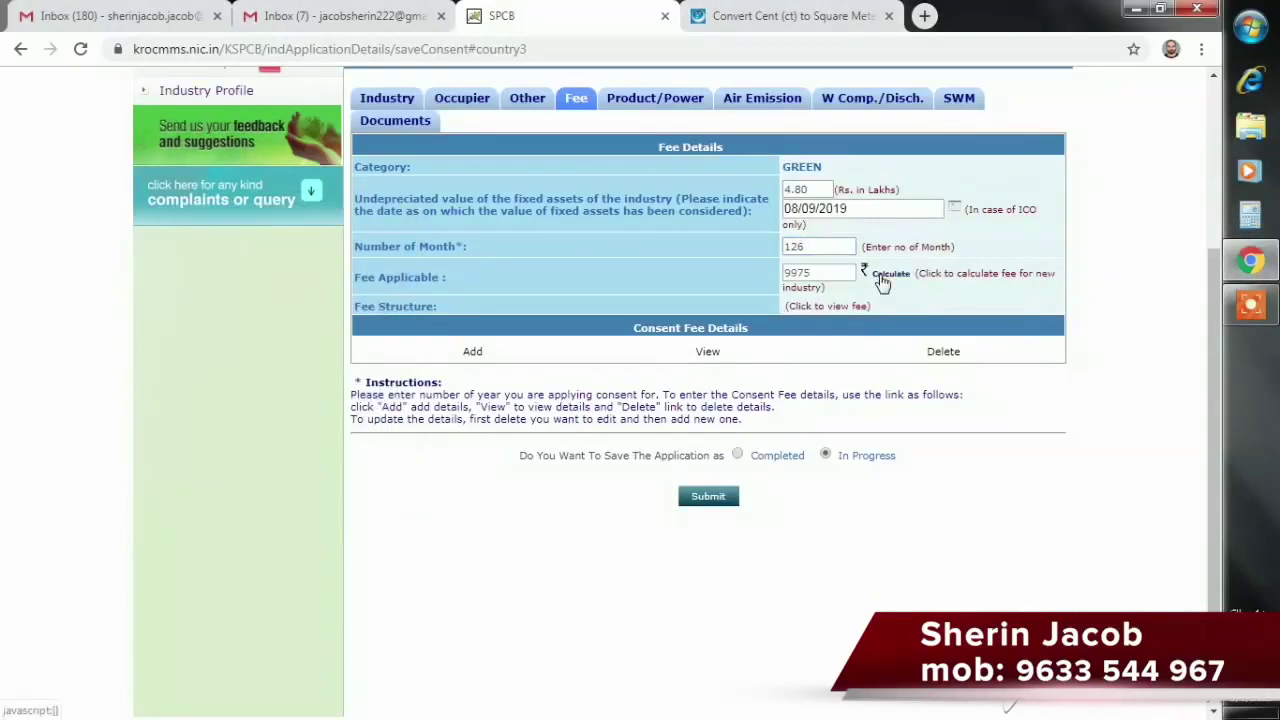
{"action": "double_click", "coordinate": [812, 272]}
{"action": "key", "text": "ctrl+c"}
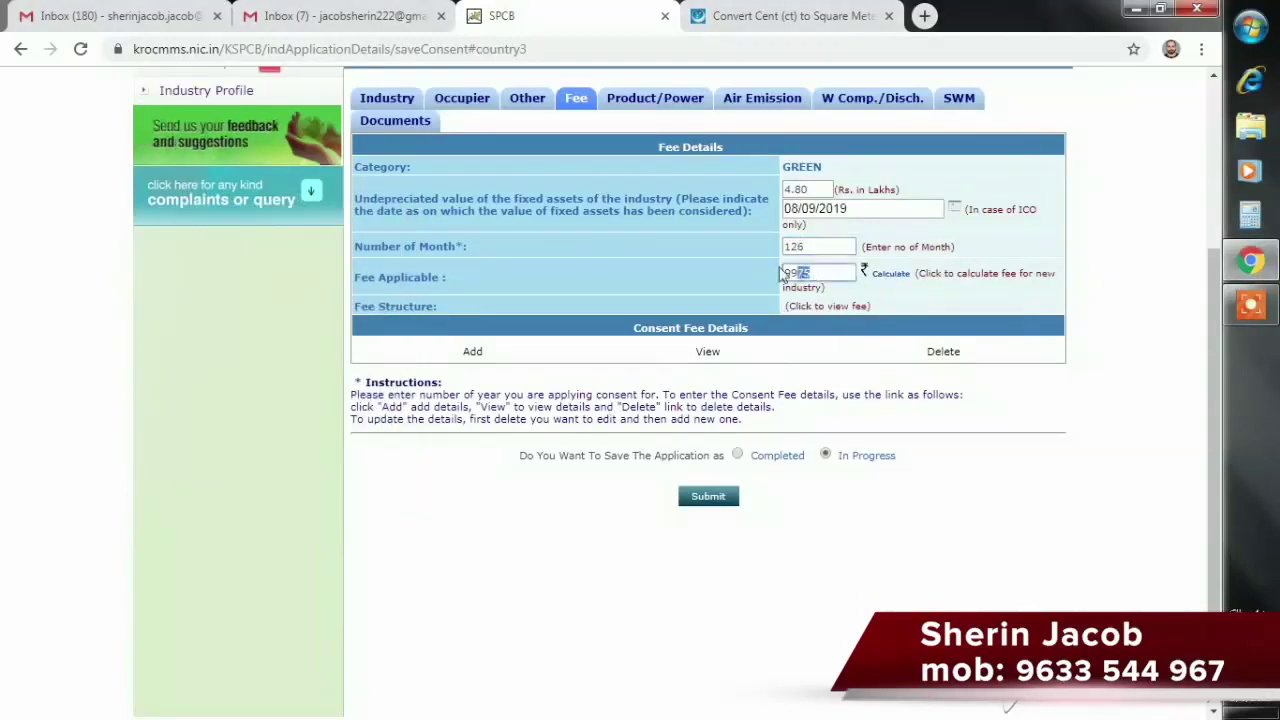
{"action": "left_click", "coordinate": [473, 354]}
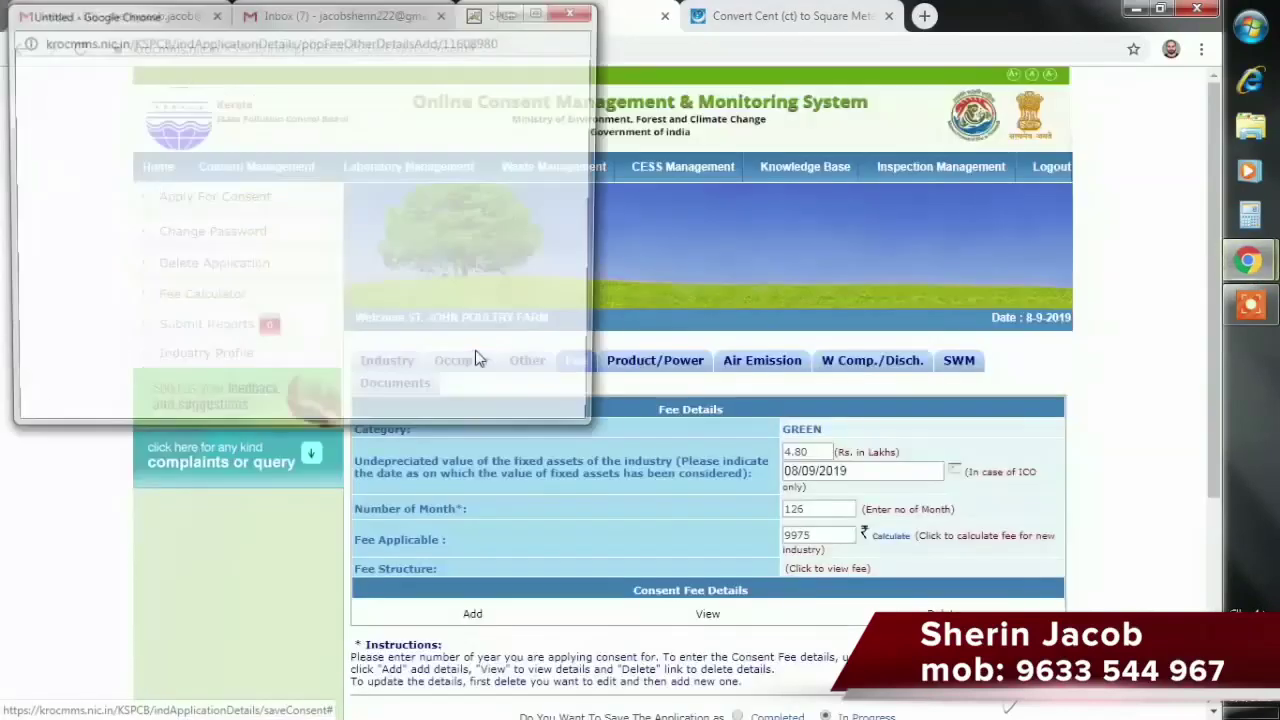
{"action": "left_click", "coordinate": [358, 113]}
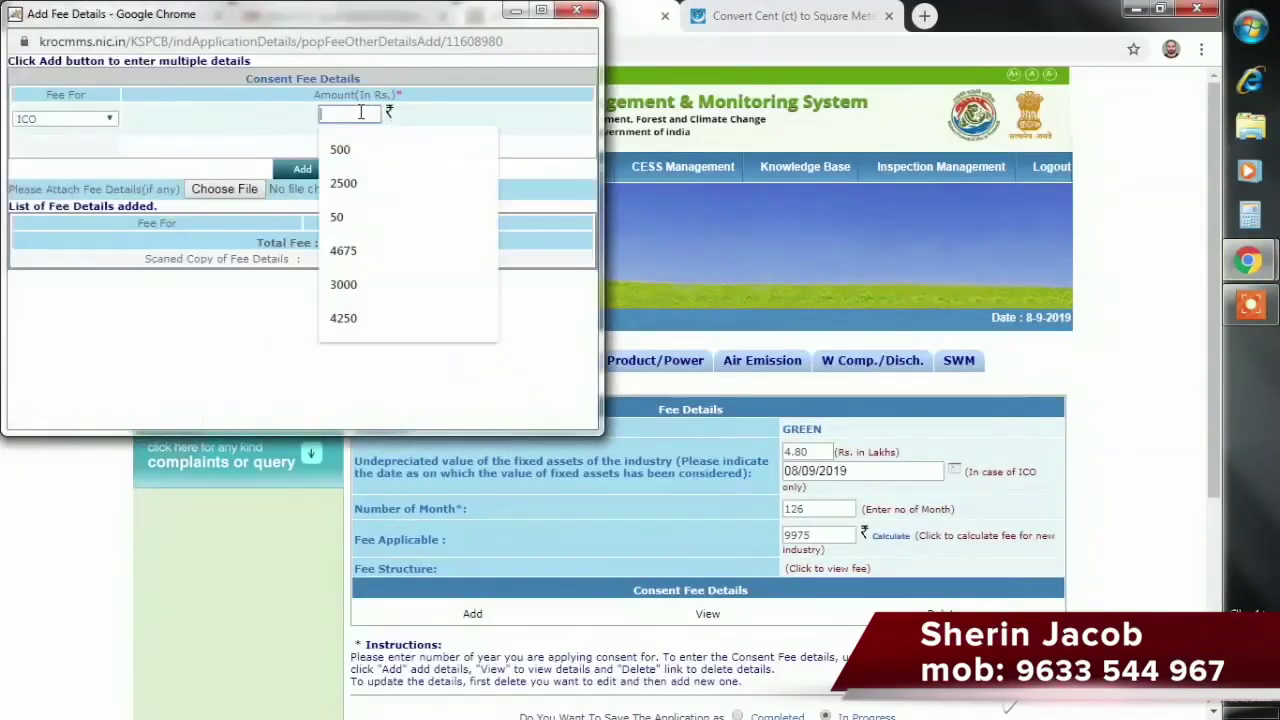
{"action": "key", "text": "ctrl+v"}
{"action": "left_click", "coordinate": [316, 167]}
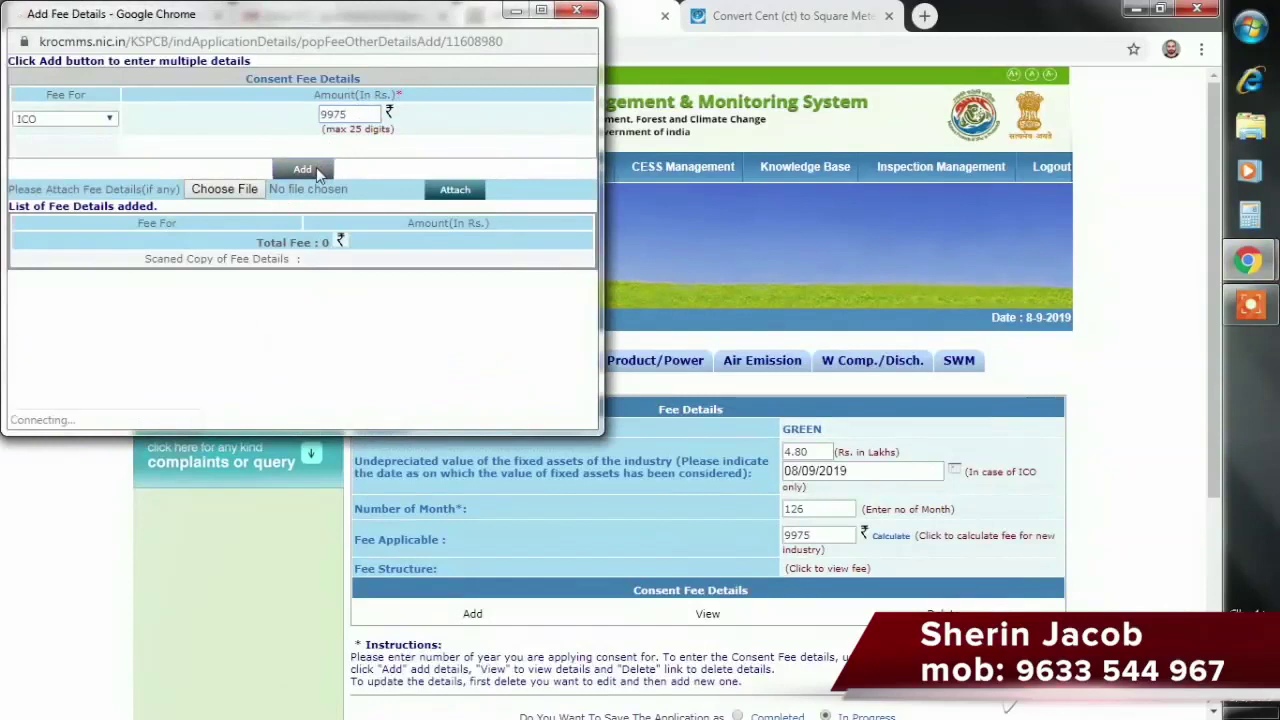
{"action": "left_click", "coordinate": [594, 12]}
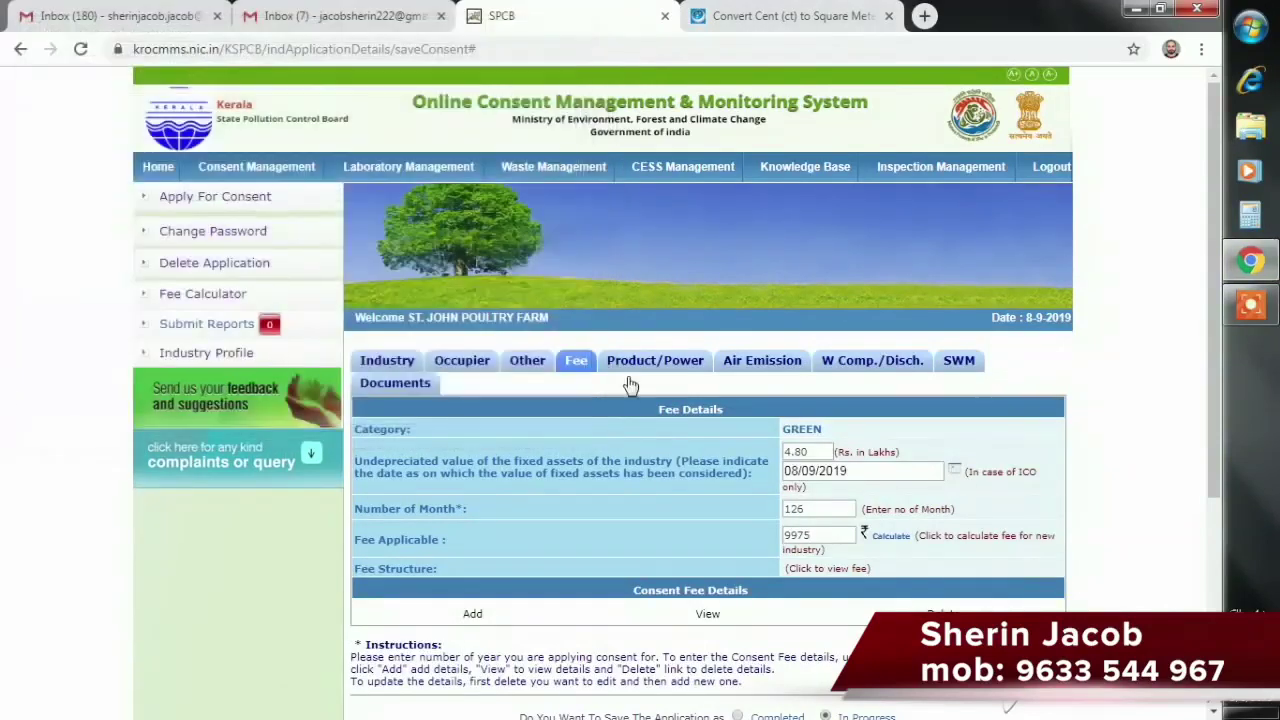
{"action": "left_click", "coordinate": [655, 360]}
Step: Add a raw-material row for a poultry farm of 2850 chickens, measured in Numbers
{"action": "left_click", "coordinate": [885, 427]}
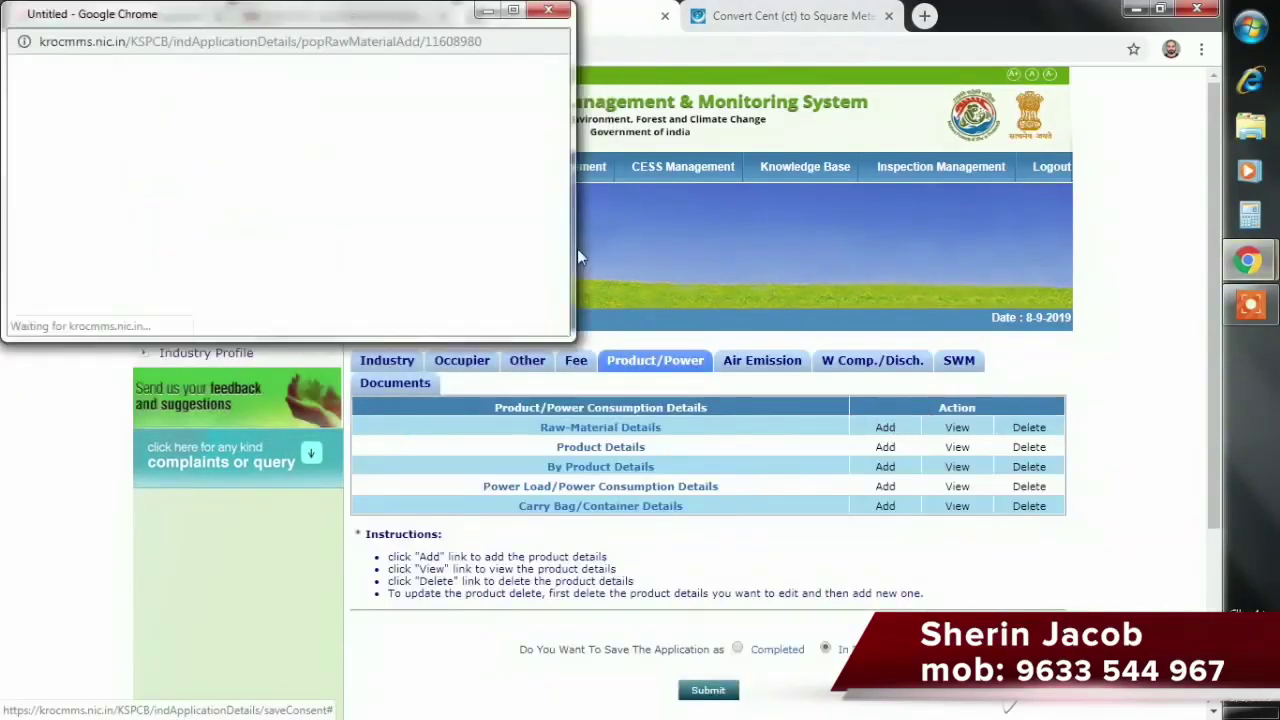
{"action": "left_click", "coordinate": [264, 145]}
{"action": "type", "text": "PO"}
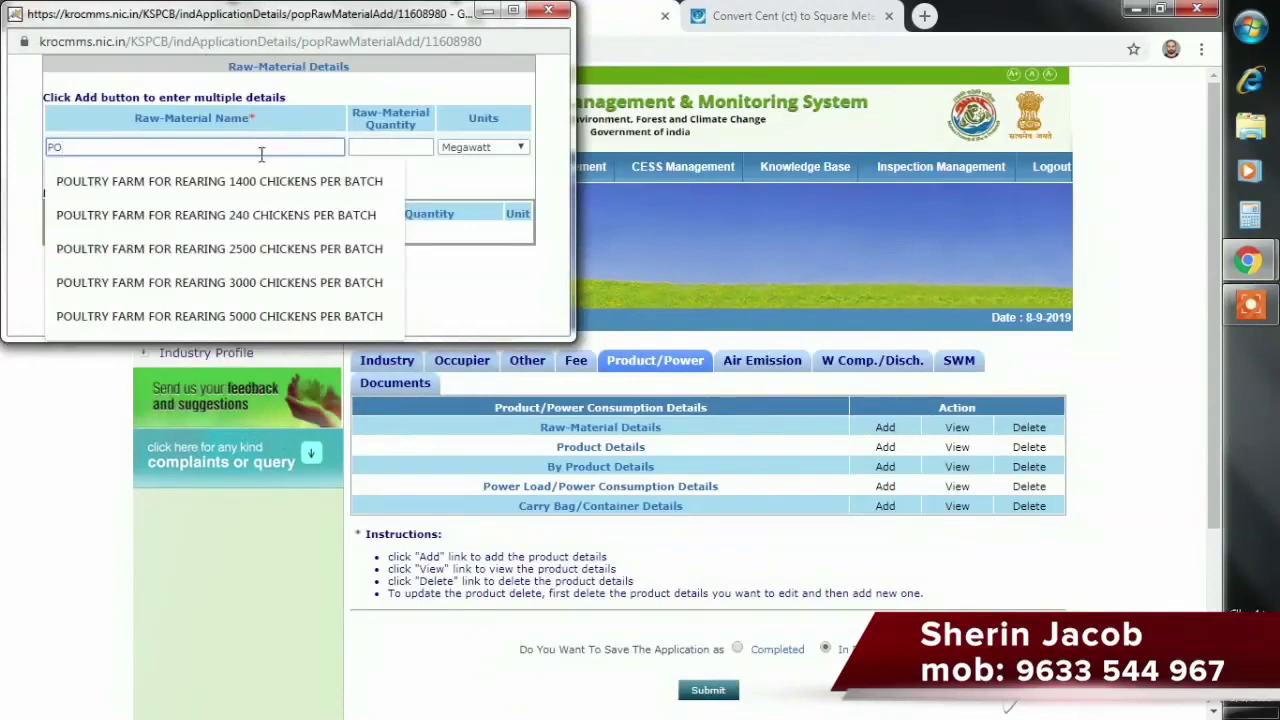
{"action": "left_click", "coordinate": [248, 182]}
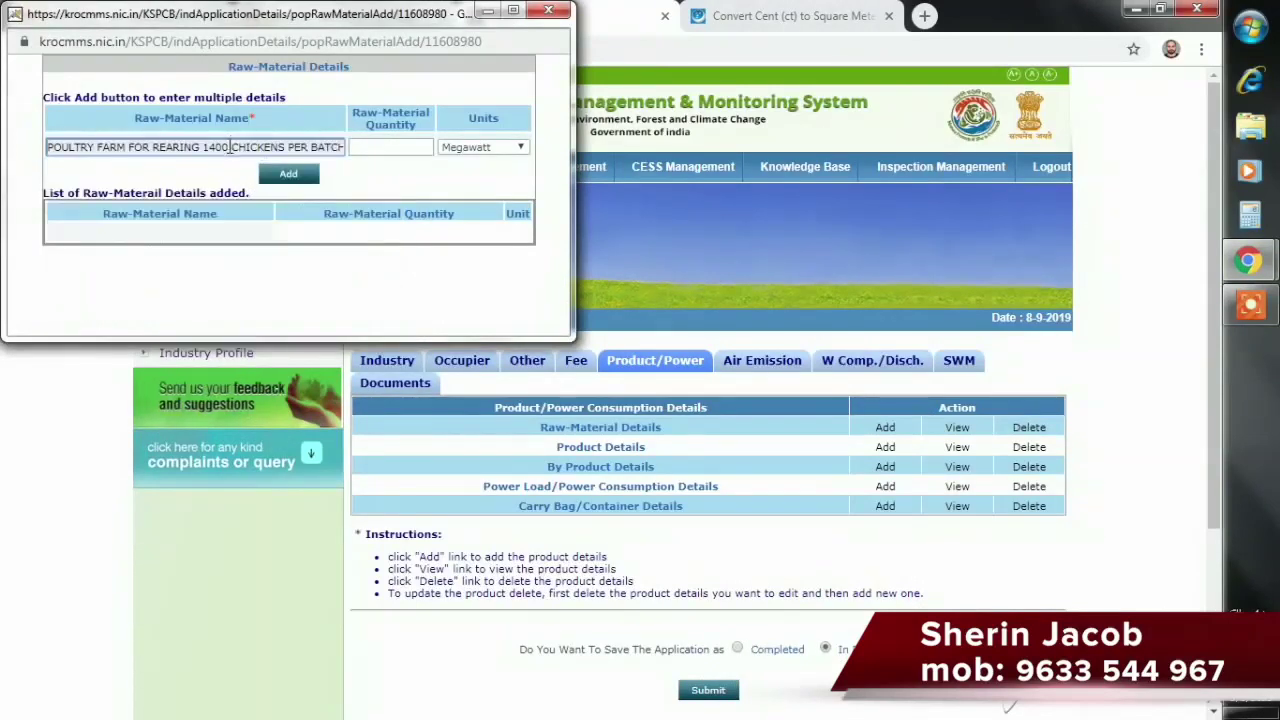
{"action": "left_click", "coordinate": [230, 146]}
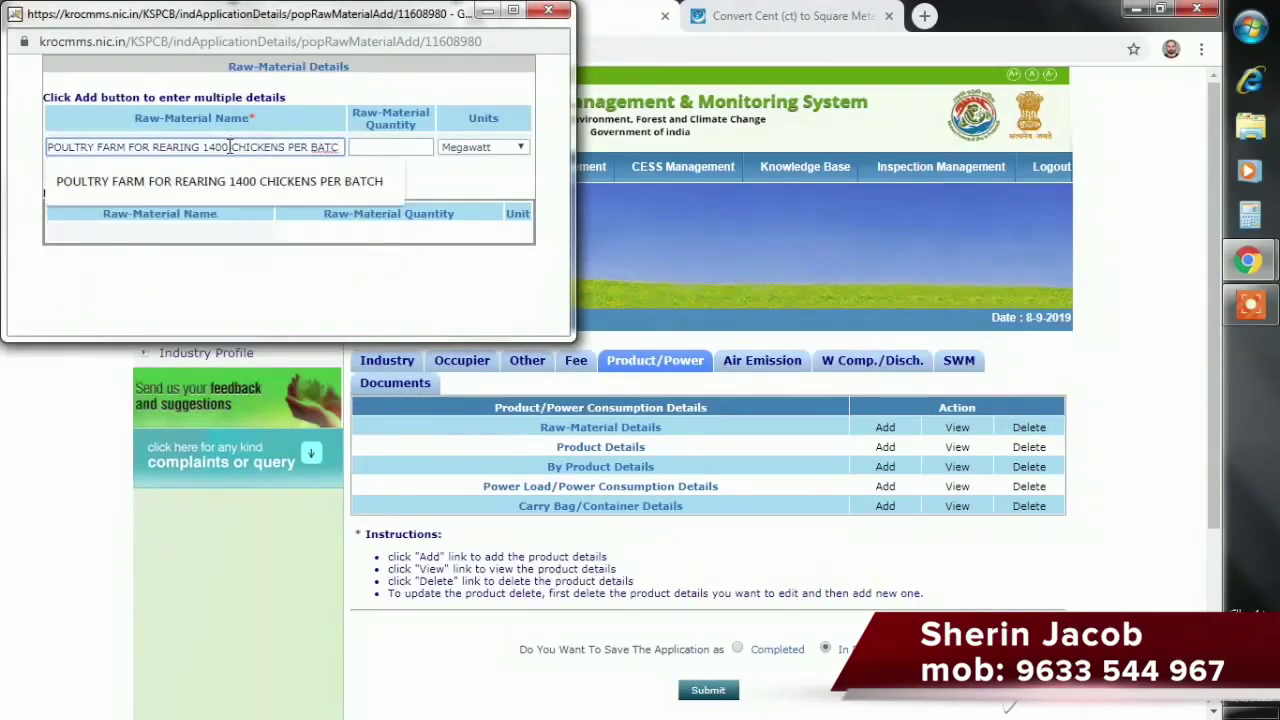
{"action": "left_click", "coordinate": [225, 146]}
{"action": "key", "text": "BackSpace"}
{"action": "key", "text": "BackSpace"}
{"action": "key", "text": "BackSpace"}
{"action": "key", "text": "BackSpace"}
{"action": "type", "text": "28"}
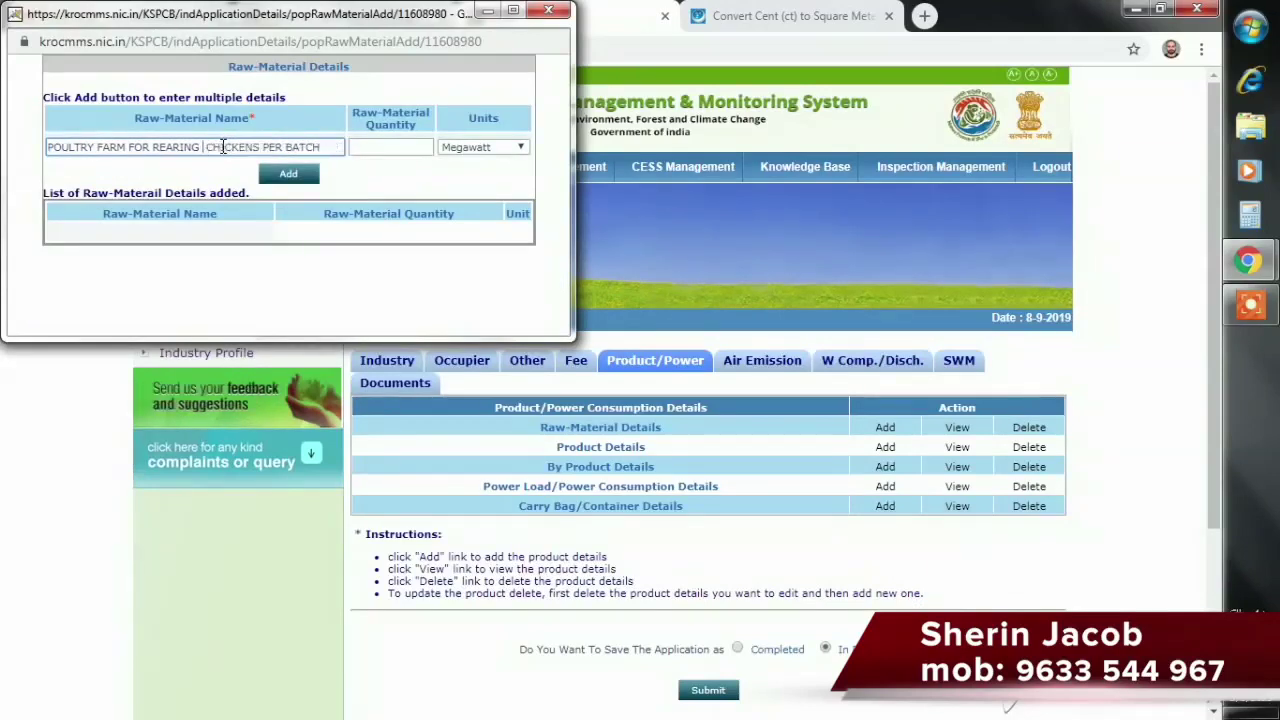
{"action": "type", "text": "50"}
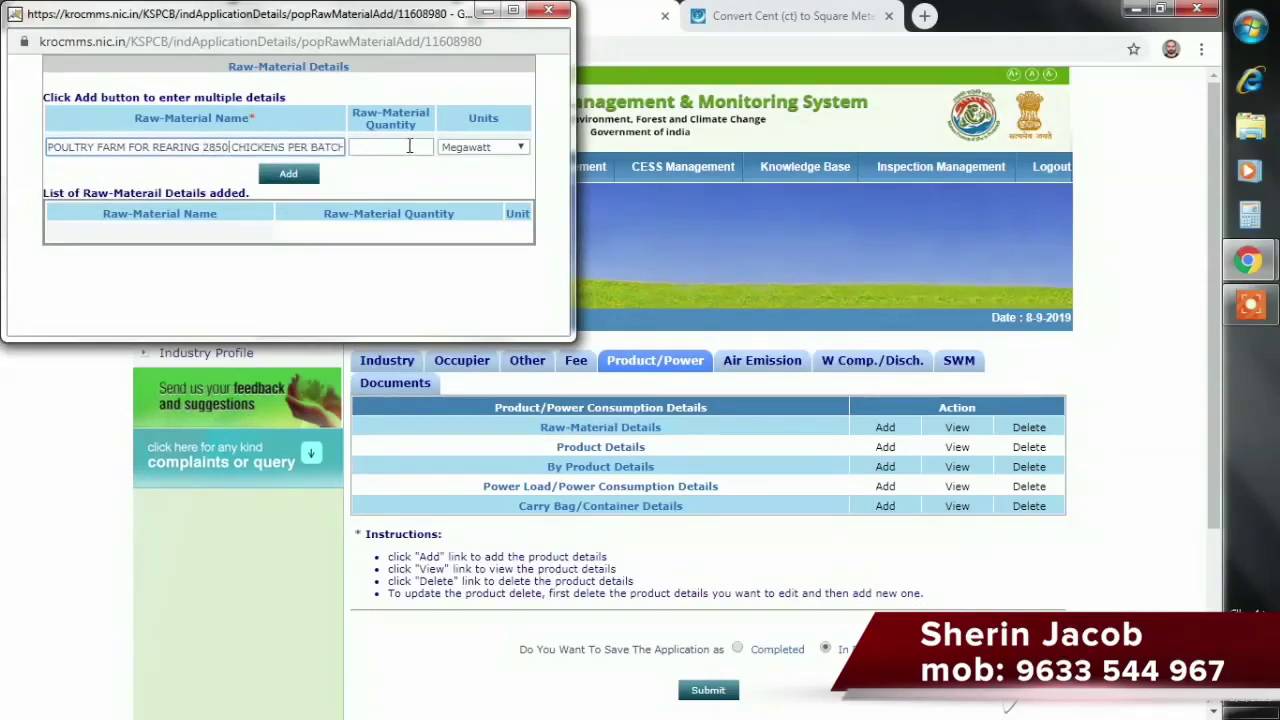
{"action": "left_click", "coordinate": [409, 146]}
{"action": "type", "text": "2850"}
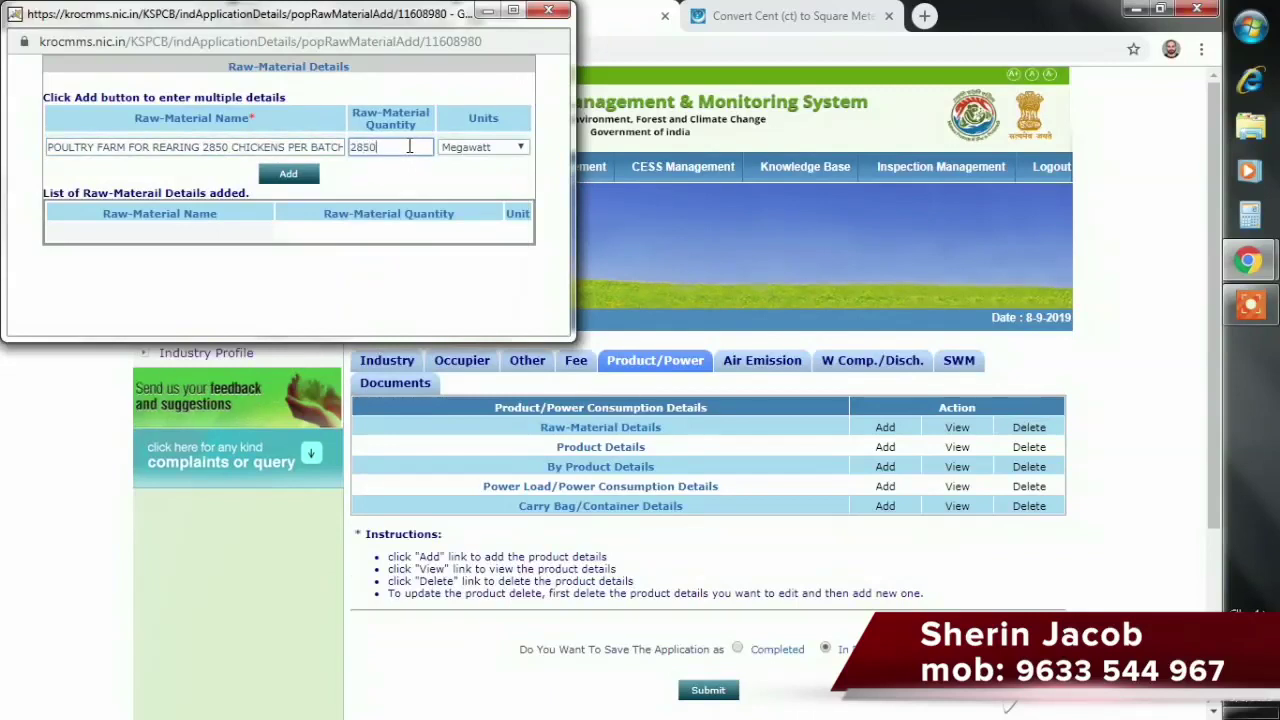
{"action": "left_click", "coordinate": [483, 147]}
{"action": "left_click", "coordinate": [470, 190]}
{"action": "left_click", "coordinate": [289, 175]}
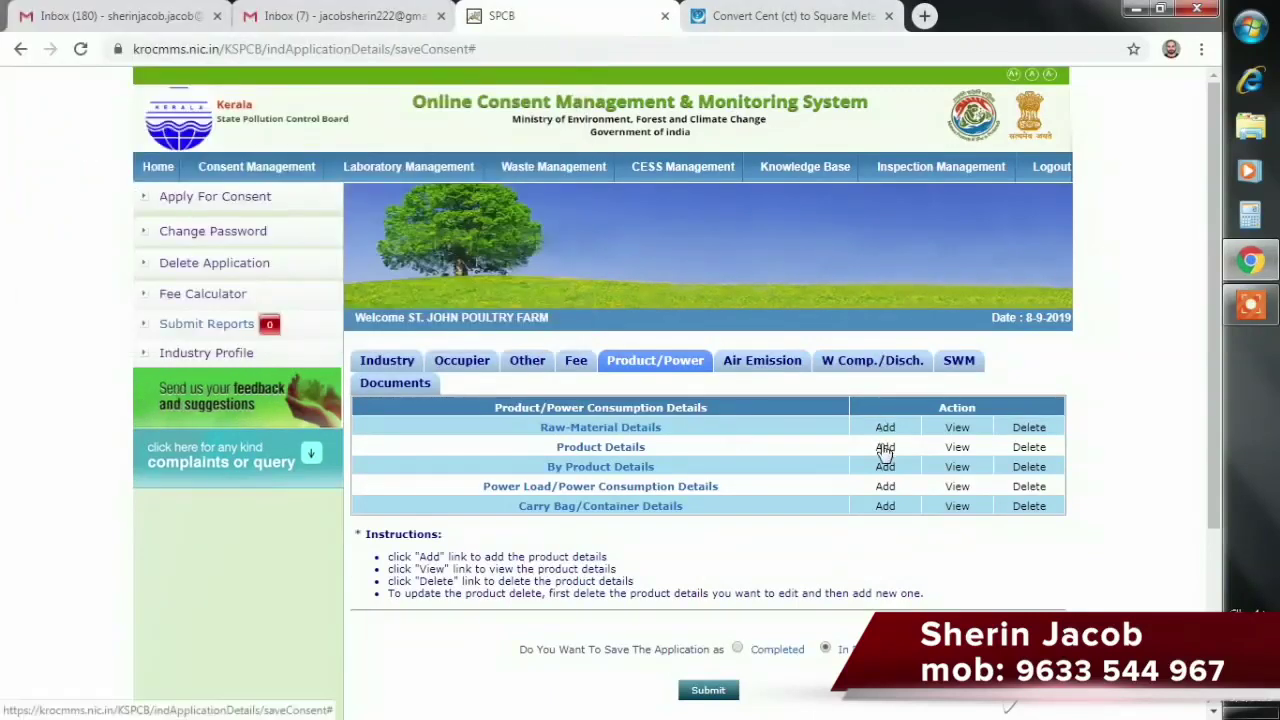
Step: Add the product CHICKENS (PER BATCH) in Numbers with installed capacity 2850
{"action": "left_click", "coordinate": [885, 450]}
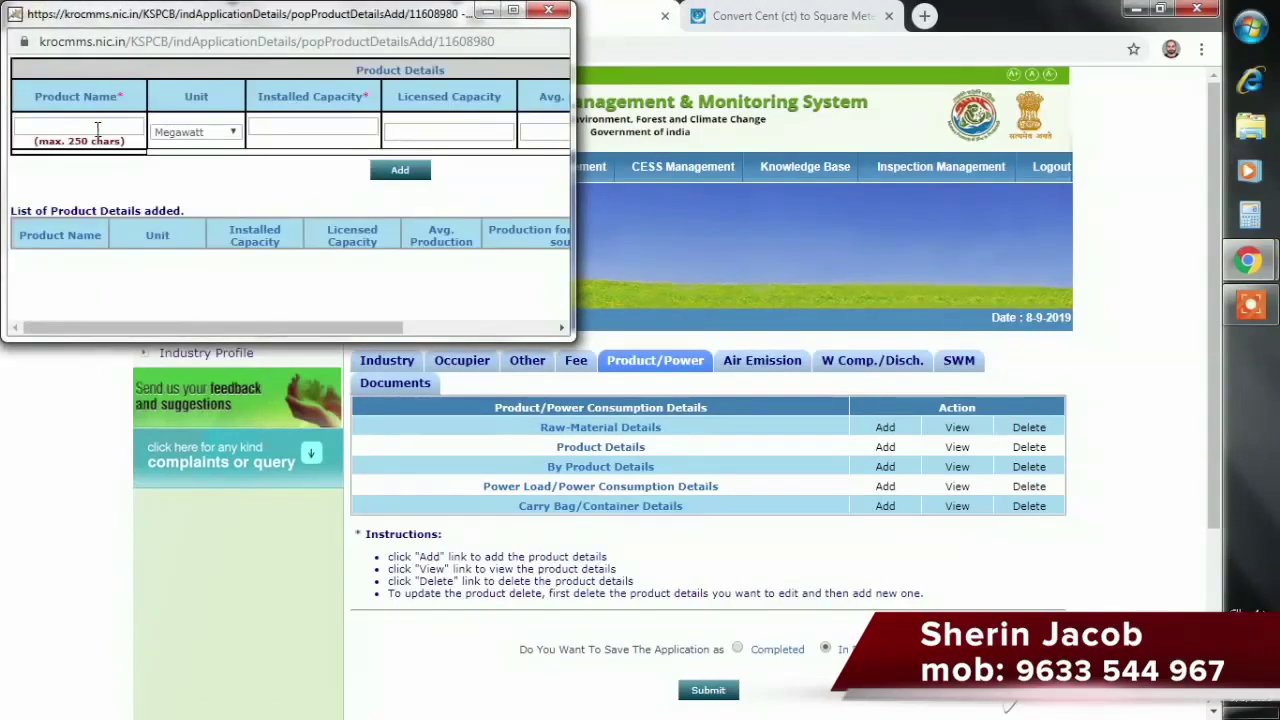
{"action": "left_click", "coordinate": [97, 129]}
{"action": "type", "text": "CHICKEN"}
{"action": "left_click", "coordinate": [90, 194]}
{"action": "left_click", "coordinate": [195, 131]}
{"action": "left_click", "coordinate": [185, 176]}
{"action": "left_click", "coordinate": [305, 126]}
{"action": "type", "text": "2850"}
{"action": "left_click", "coordinate": [413, 172]}
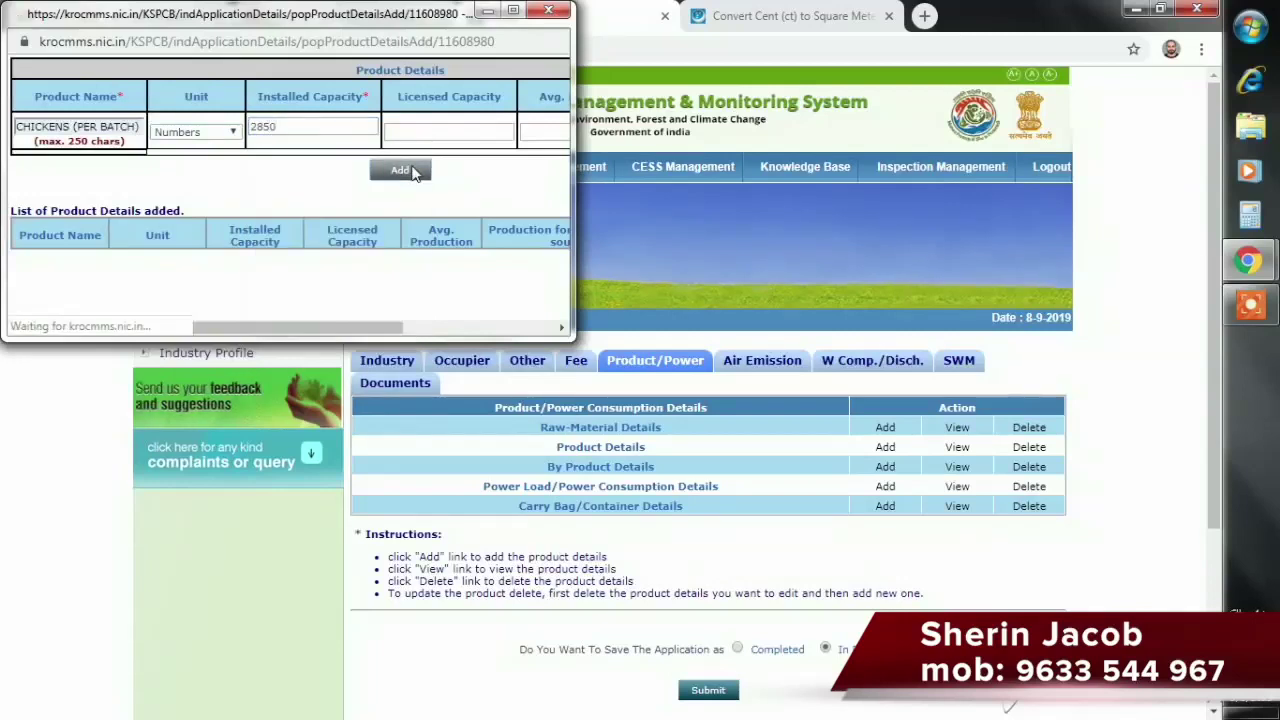
{"action": "left_click", "coordinate": [548, 10]}
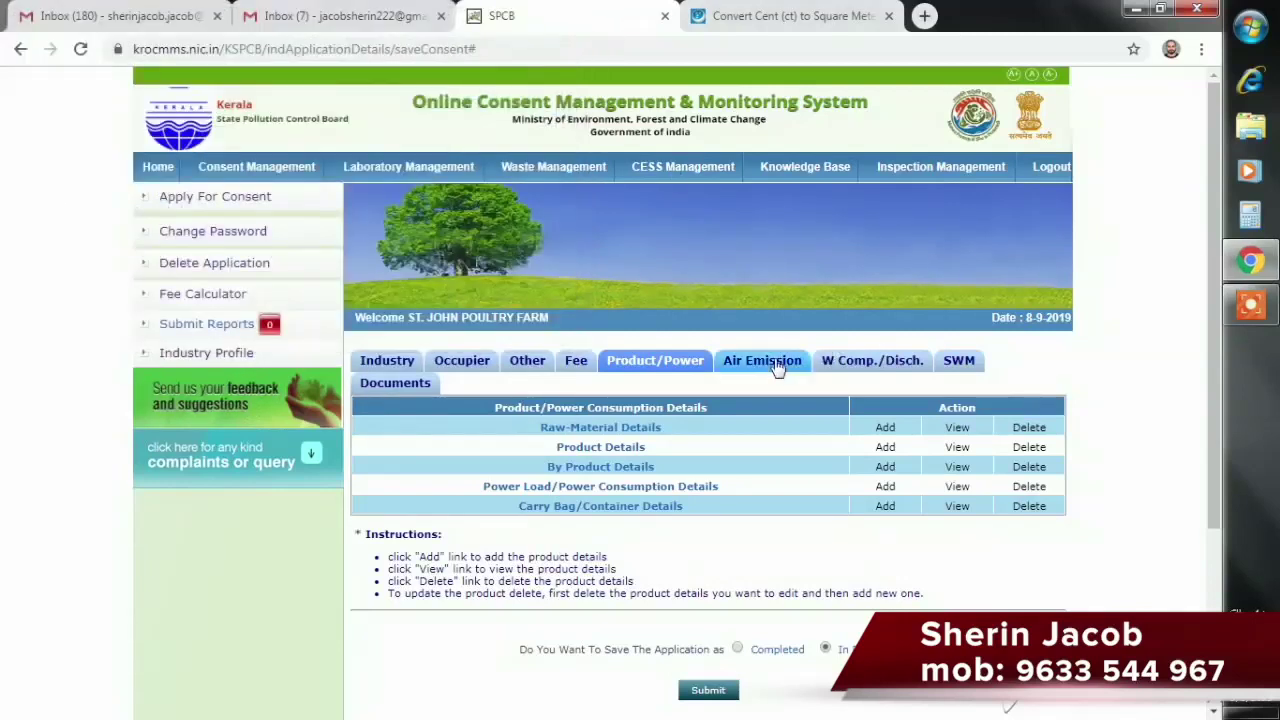
Step: Start a new air stack entry for the D G SET, 13 m above ground and 2 m above roof
{"action": "left_click", "coordinate": [762, 361]}
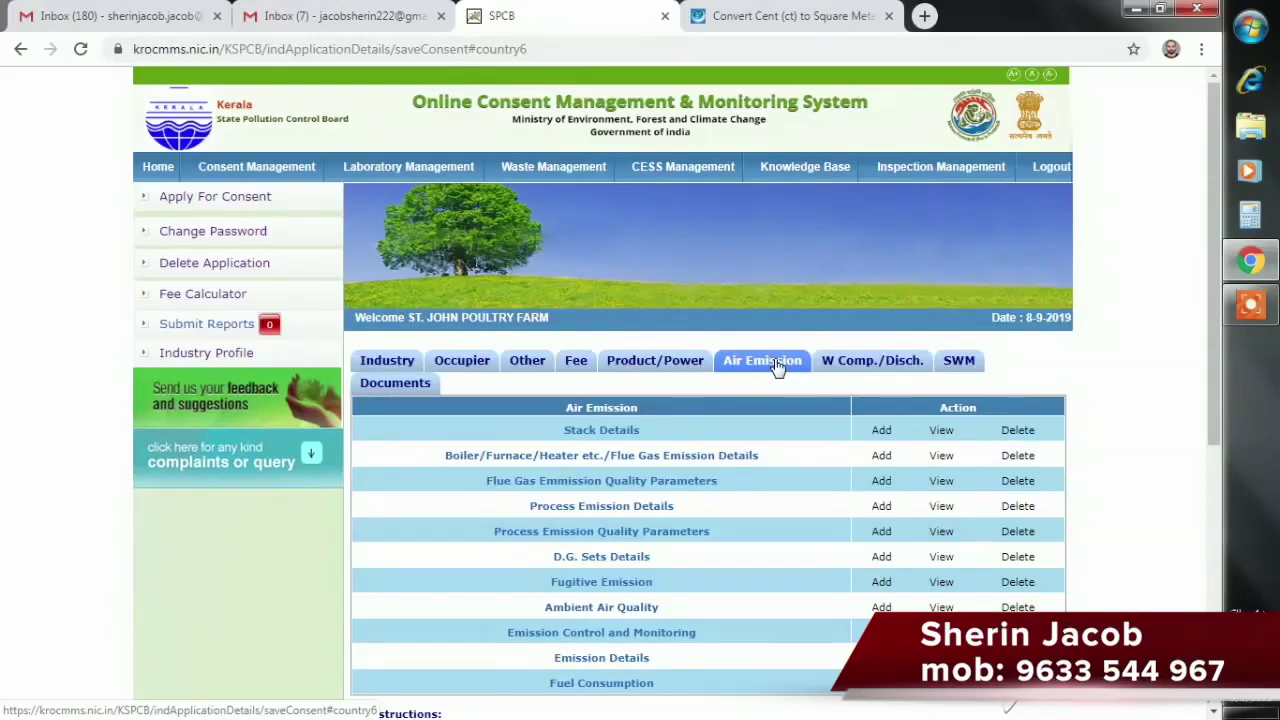
{"action": "left_click", "coordinate": [881, 430]}
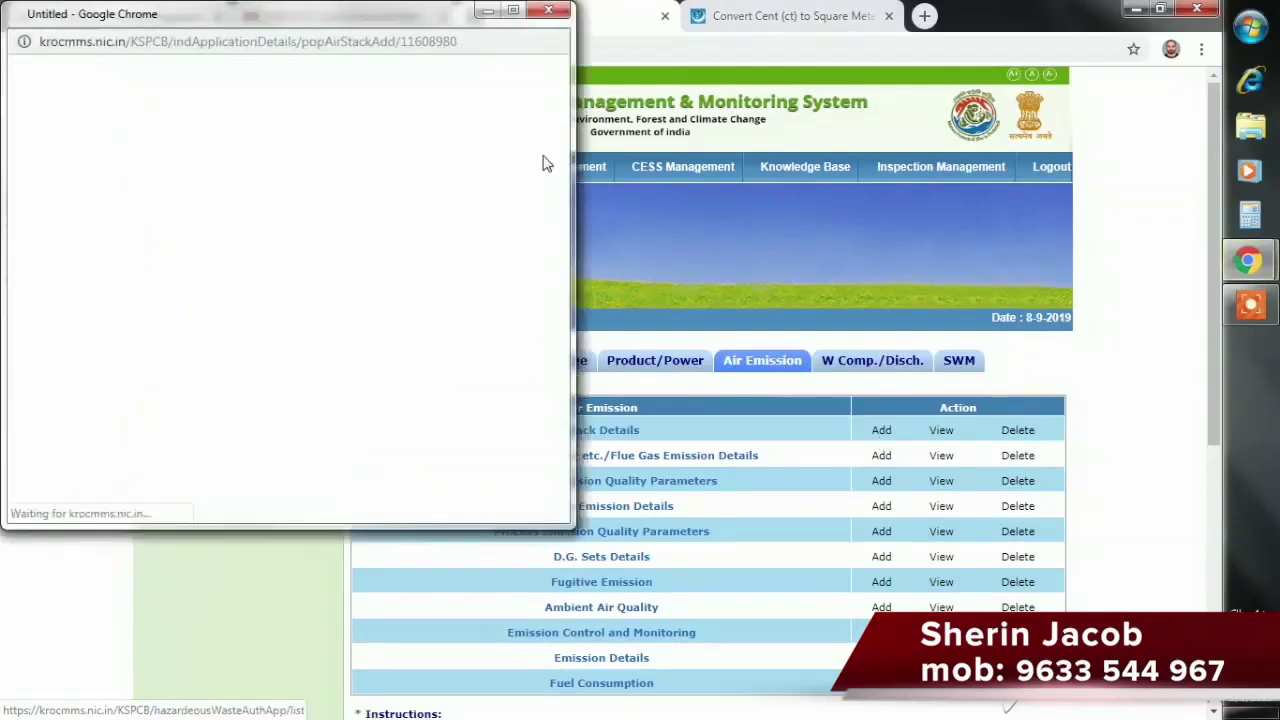
{"action": "left_click", "coordinate": [470, 105]}
{"action": "left_click", "coordinate": [461, 128]}
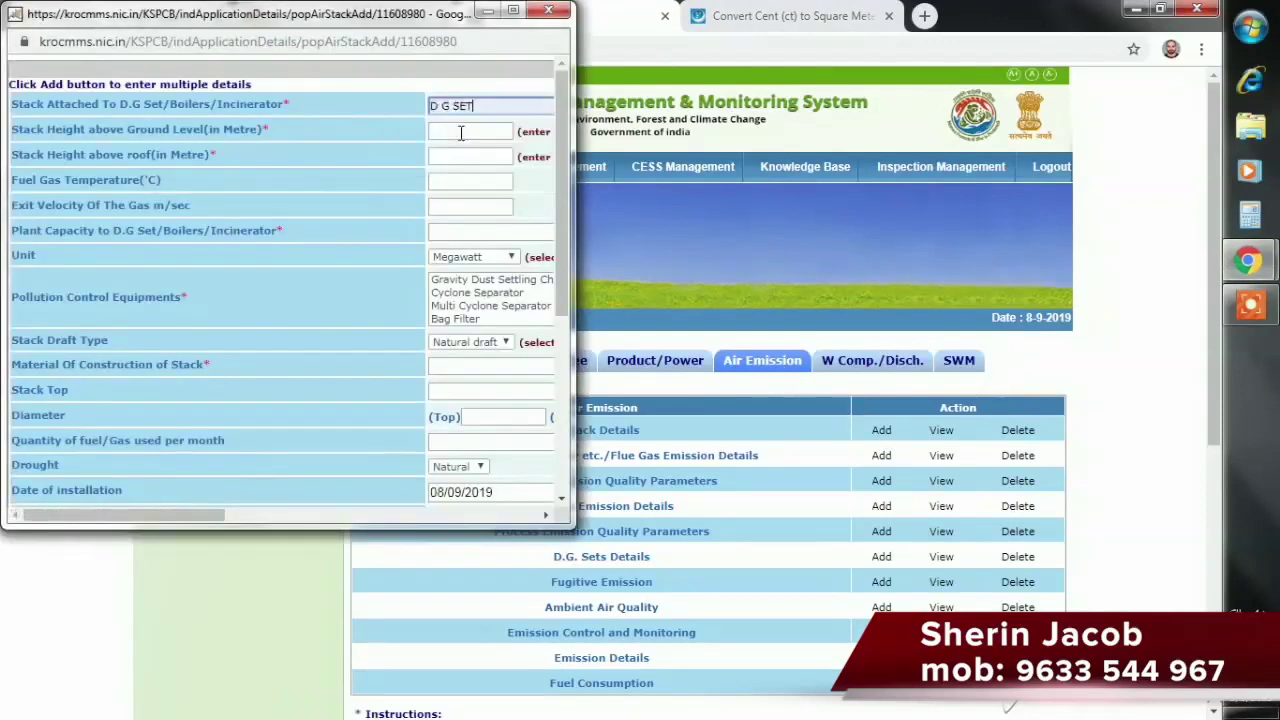
{"action": "left_click", "coordinate": [461, 133]}
{"action": "left_click", "coordinate": [430, 162]}
{"action": "left_click", "coordinate": [450, 158]}
{"action": "left_click", "coordinate": [418, 194]}
Step: Give the stack a 30 KVA plant capacity and M S material, then save it
{"action": "left_click", "coordinate": [457, 233]}
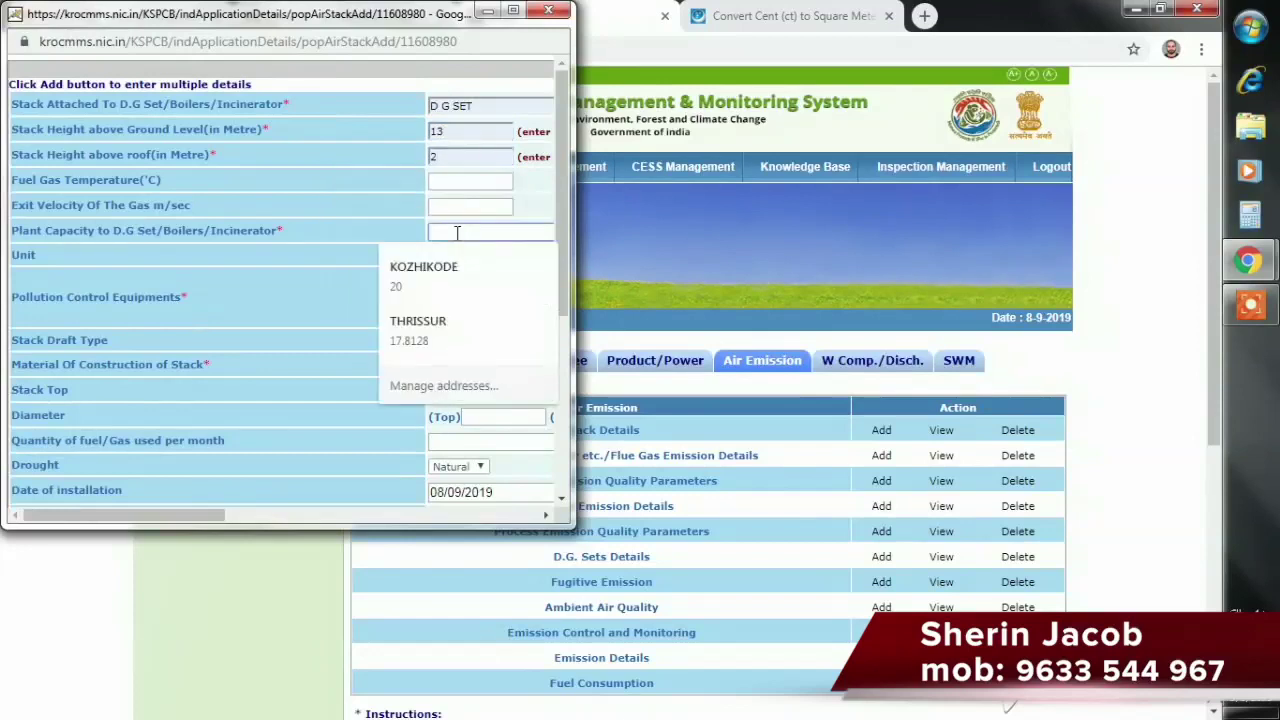
{"action": "type", "text": "30"}
{"action": "left_click", "coordinate": [470, 257]}
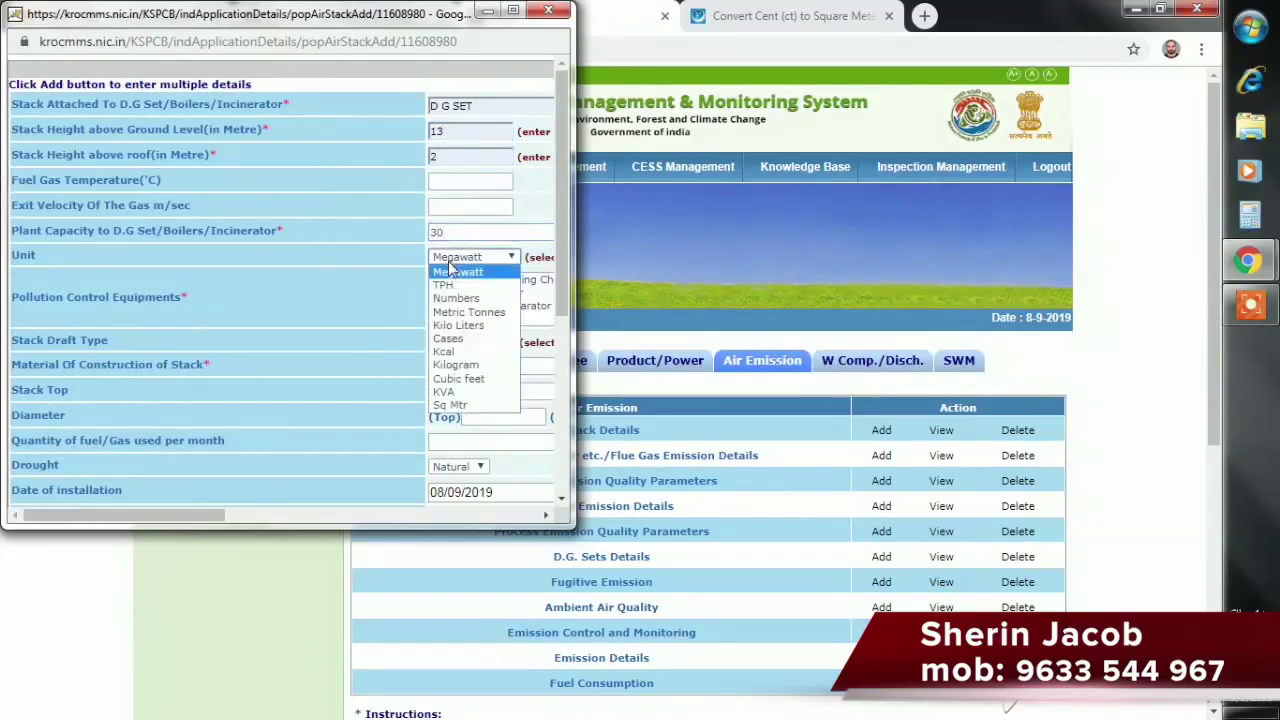
{"action": "left_click", "coordinate": [441, 391]}
{"action": "left_click_drag", "start_coordinate": [456, 326], "coordinate": [456, 328]}
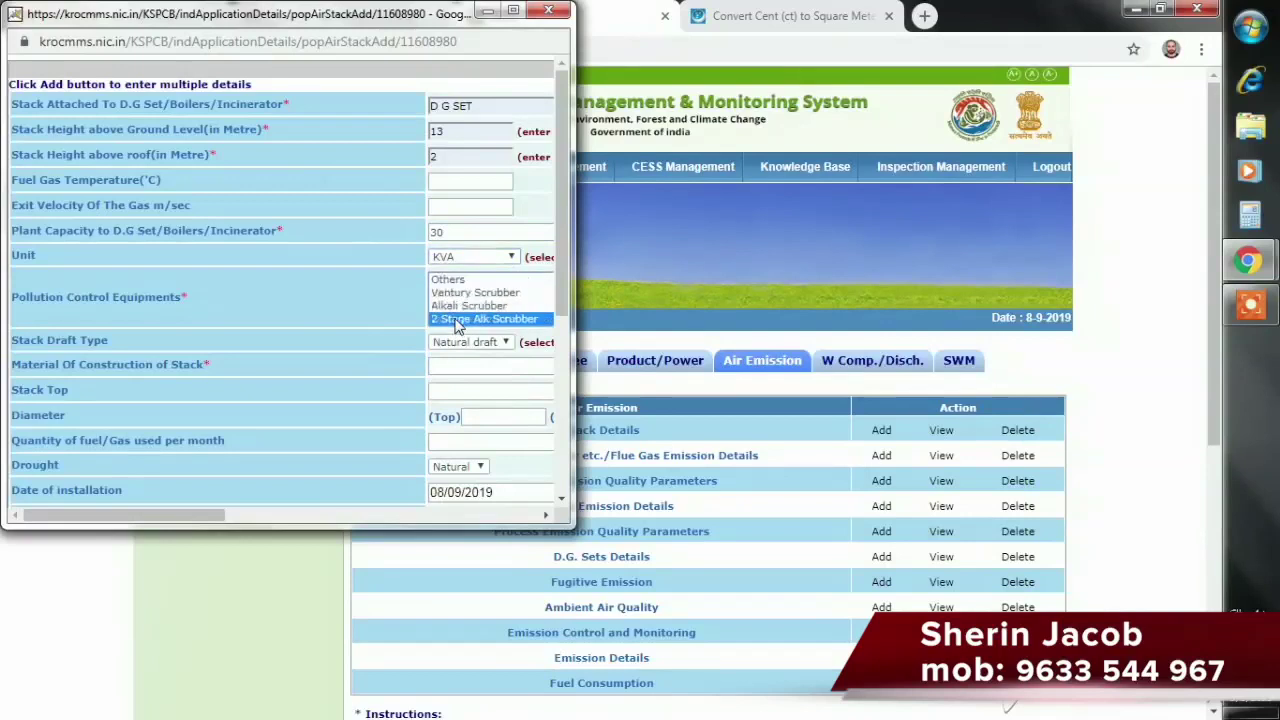
{"action": "scroll", "coordinate": [455, 326], "scroll_direction": "down", "scroll_amount": 3}
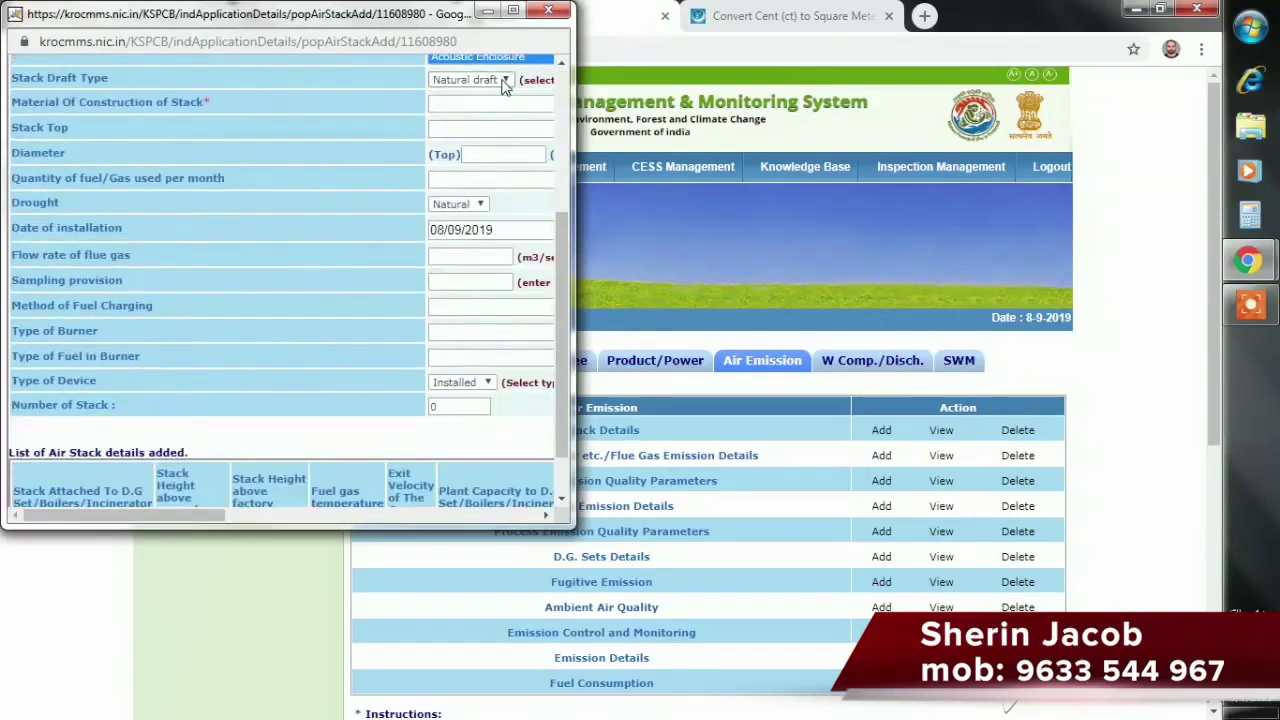
{"action": "left_click", "coordinate": [546, 515]}
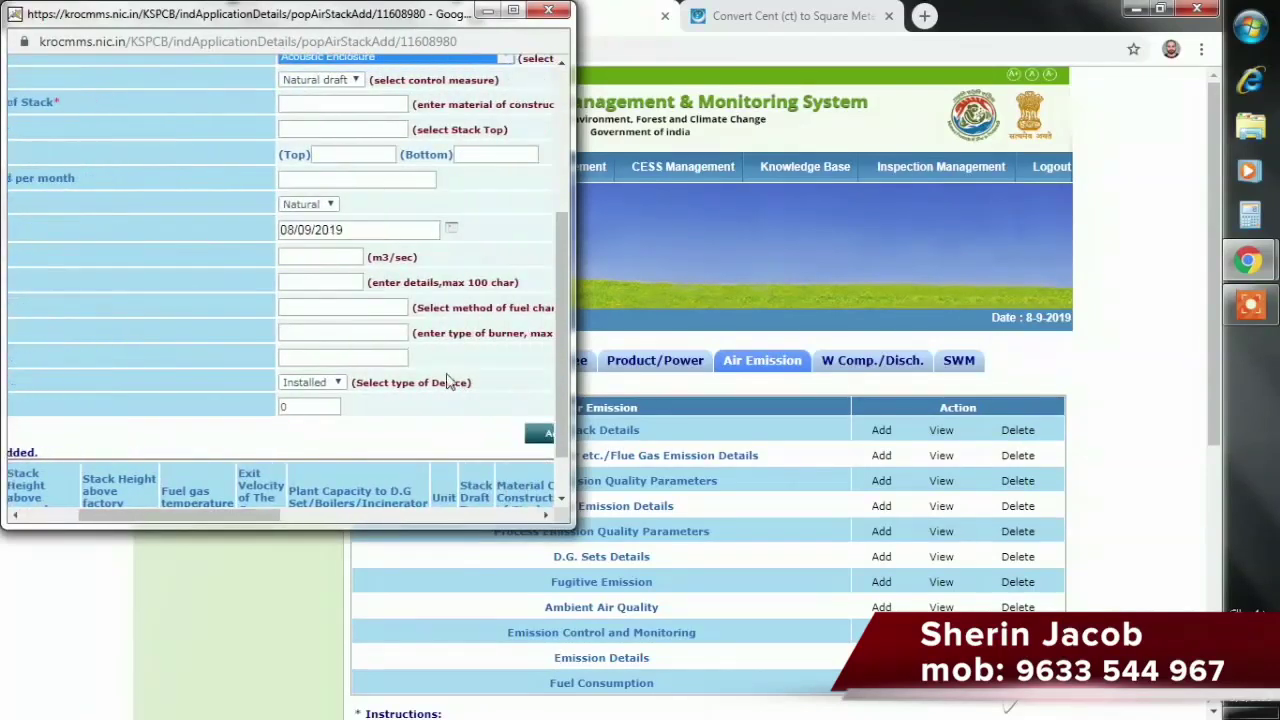
{"action": "left_click", "coordinate": [308, 106]}
{"action": "left_click", "coordinate": [306, 138]}
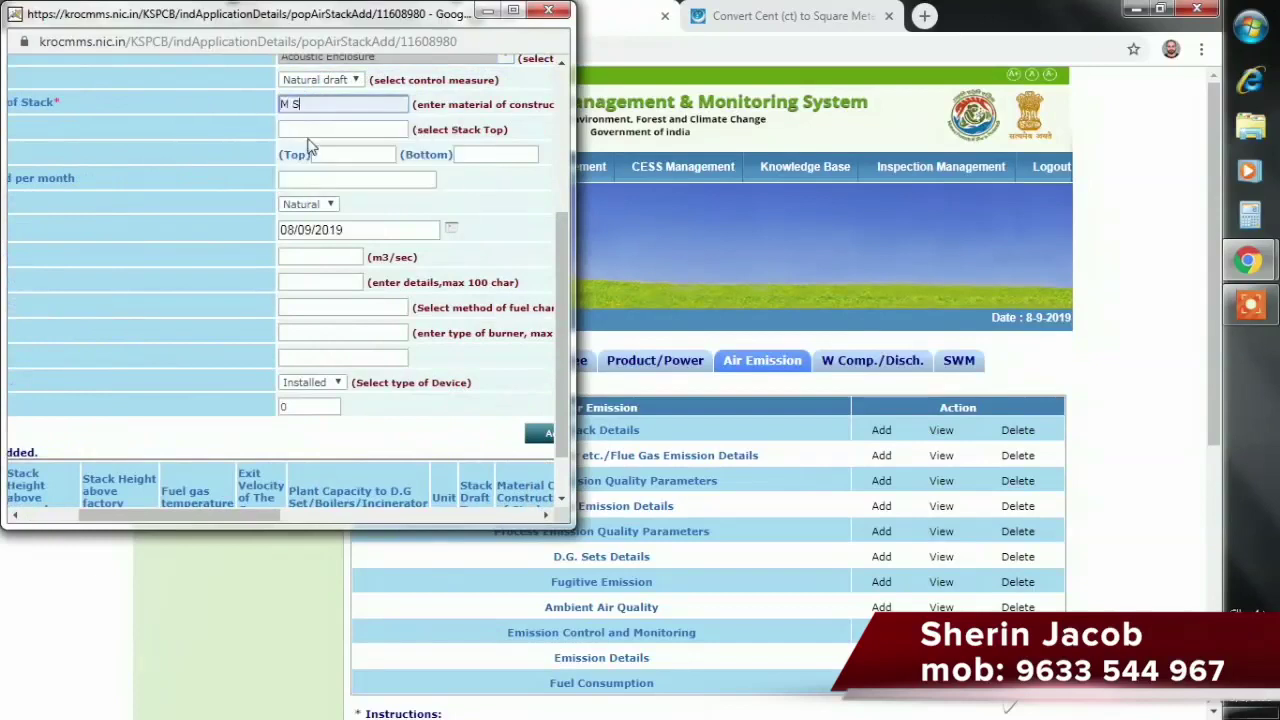
{"action": "left_click", "coordinate": [535, 434]}
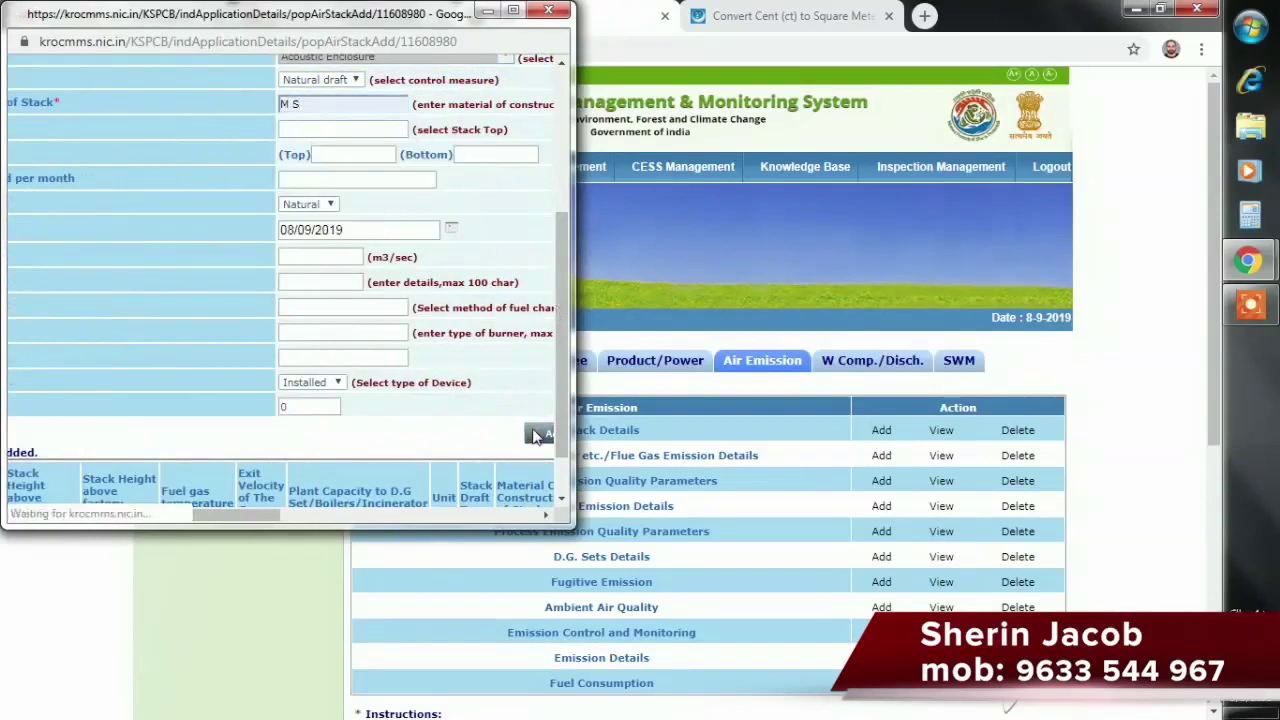
Step: Close the stack details window and go to the water consumption and discharge section
{"action": "left_click", "coordinate": [545, 515]}
{"action": "scroll", "coordinate": [565, 505], "scroll_direction": "down", "scroll_amount": 10}
{"action": "left_click", "coordinate": [548, 10]}
{"action": "left_click", "coordinate": [885, 362]}
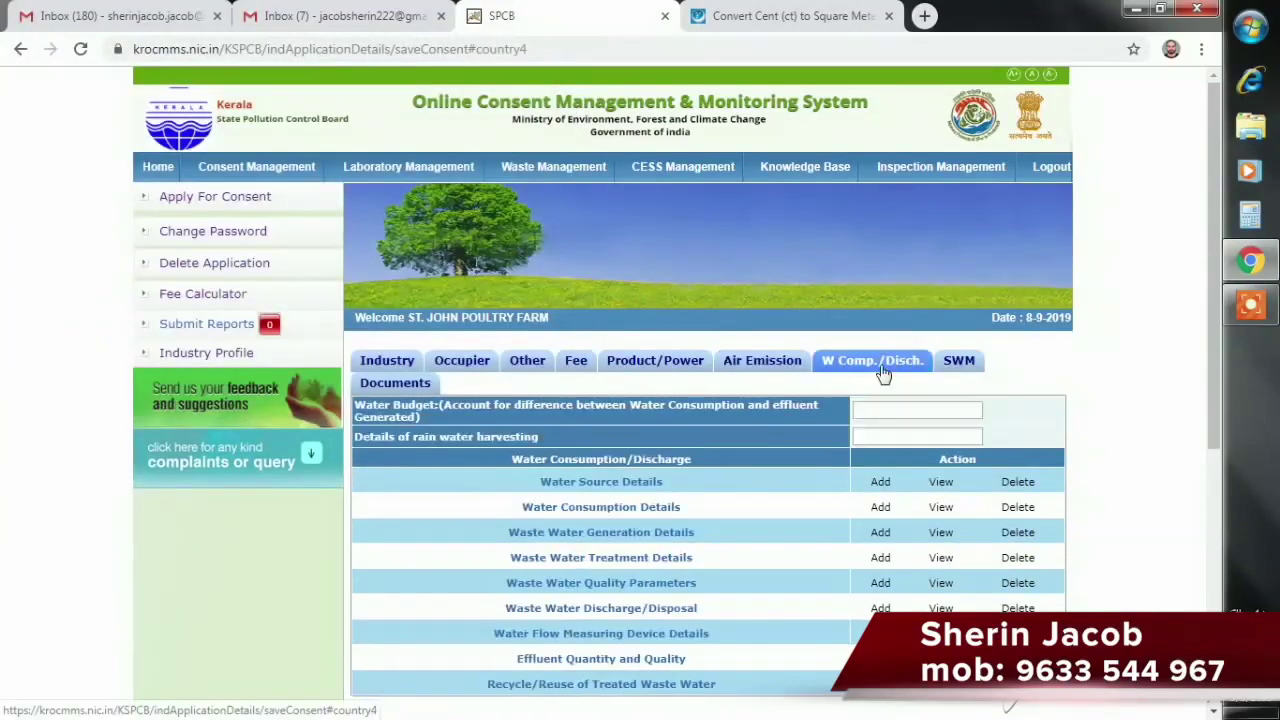
Step: Add an OPEN WELL ground-water source within premises drawing 4000 KL/D, and check water consumption details
{"action": "left_click", "coordinate": [880, 483]}
{"action": "left_click", "coordinate": [285, 100]}
{"action": "left_click", "coordinate": [224, 123]}
{"action": "left_click", "coordinate": [214, 164]}
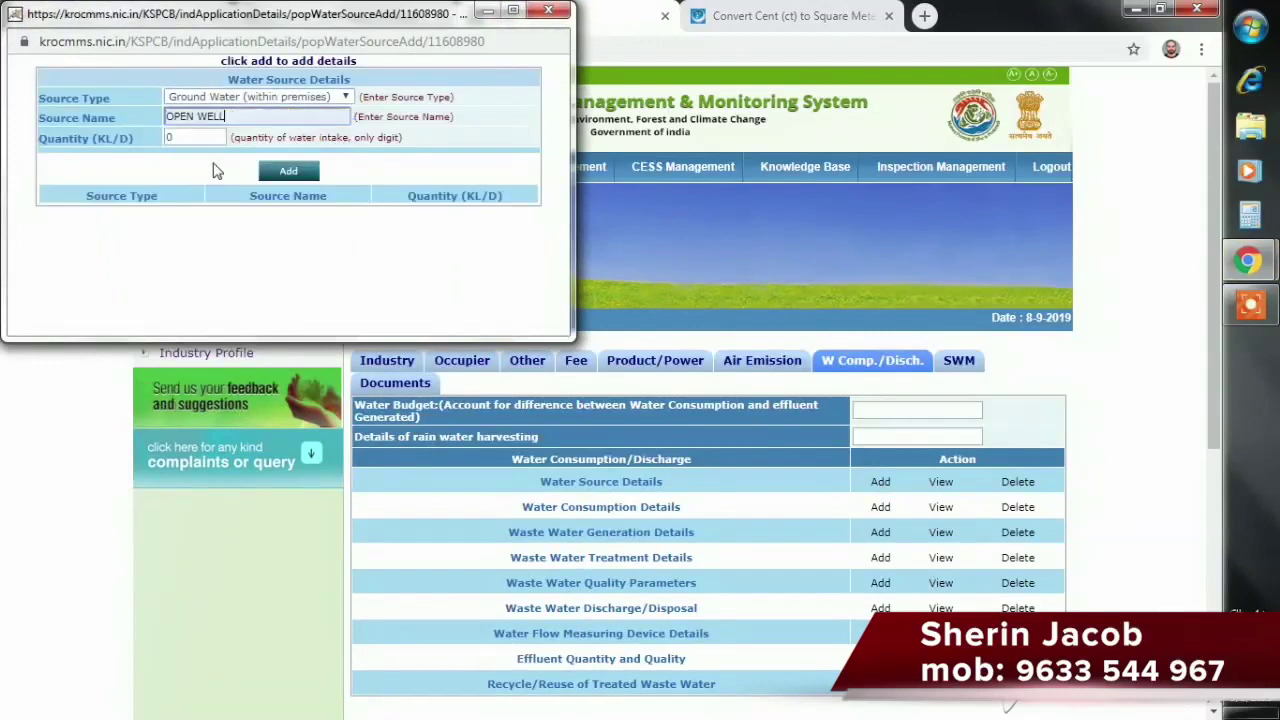
{"action": "left_click", "coordinate": [179, 137]}
{"action": "type", "text": "40"}
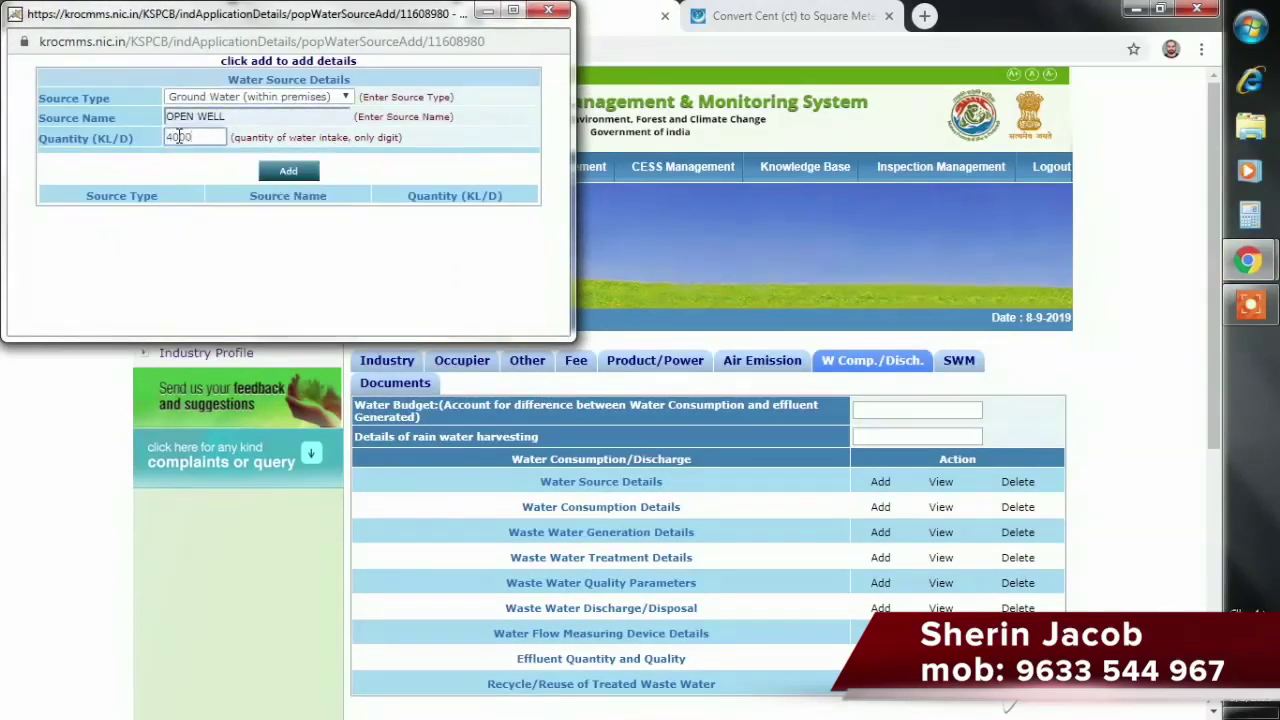
{"action": "type", "text": "00"}
{"action": "left_click", "coordinate": [288, 171]}
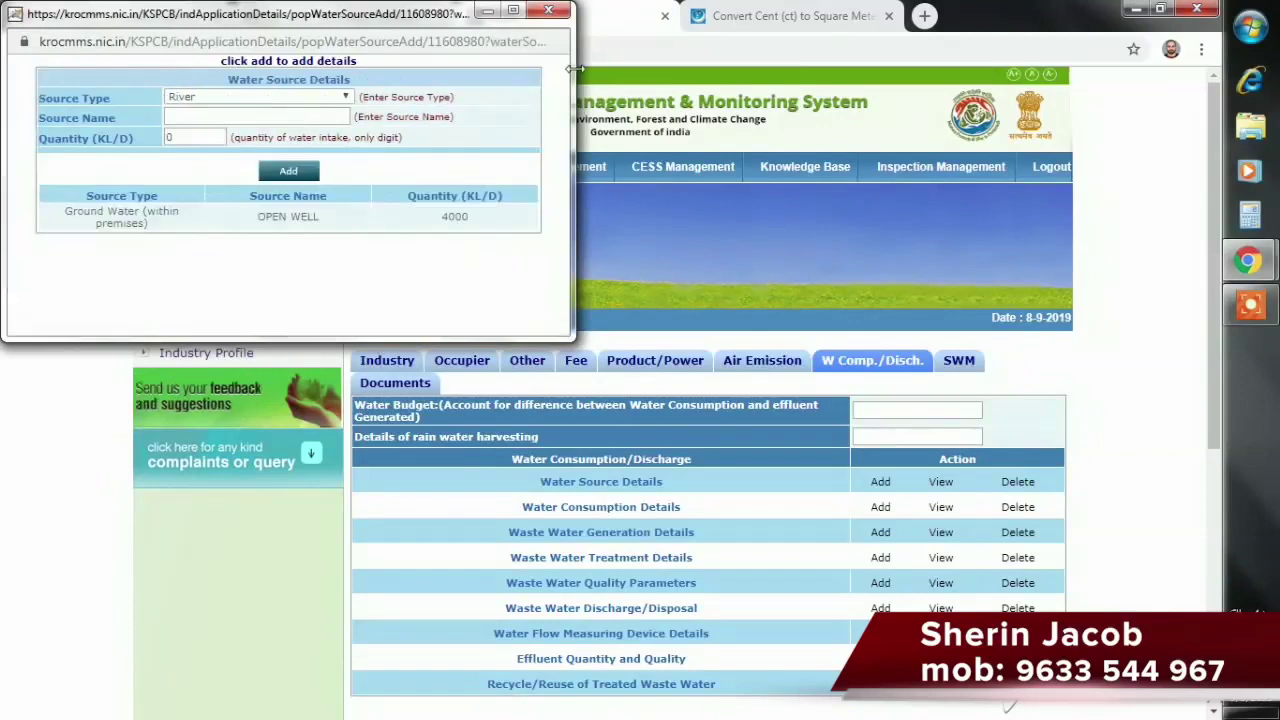
{"action": "left_click", "coordinate": [548, 10]}
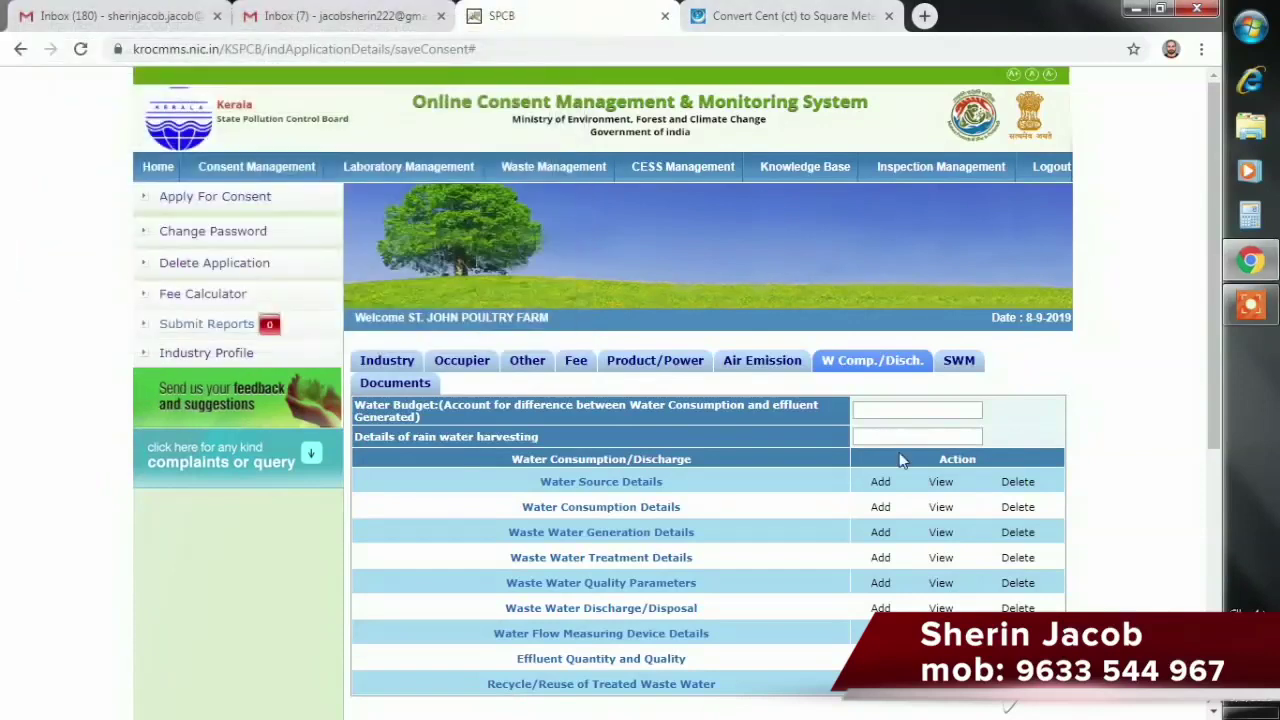
{"action": "left_click", "coordinate": [881, 510]}
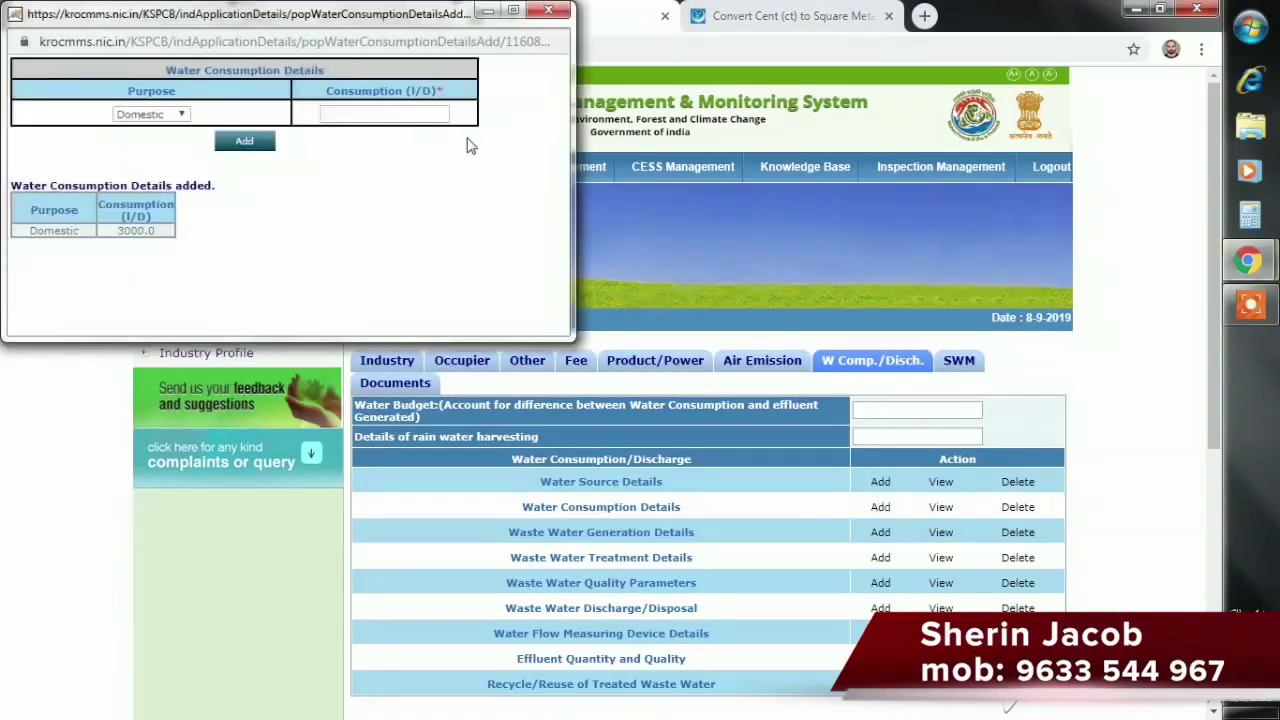
{"action": "left_click", "coordinate": [548, 10]}
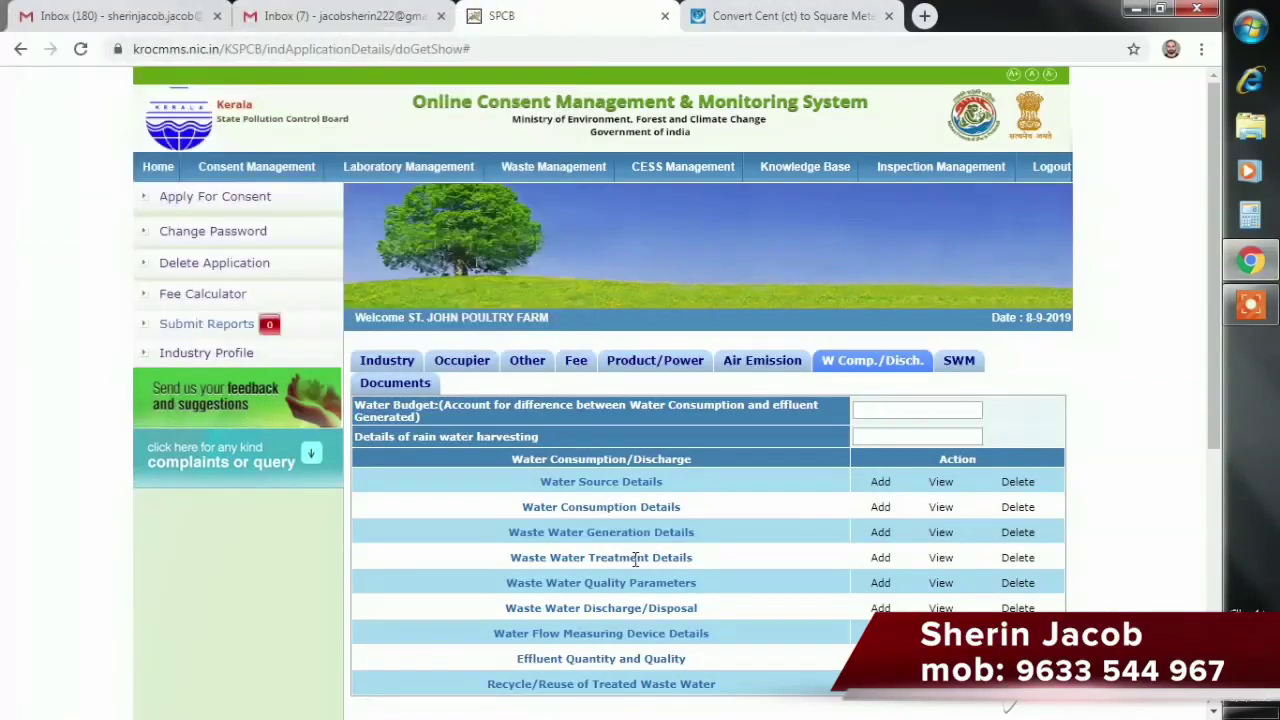
Step: Record 0.5 KL/D of domestic waste water generation
{"action": "left_click", "coordinate": [882, 534]}
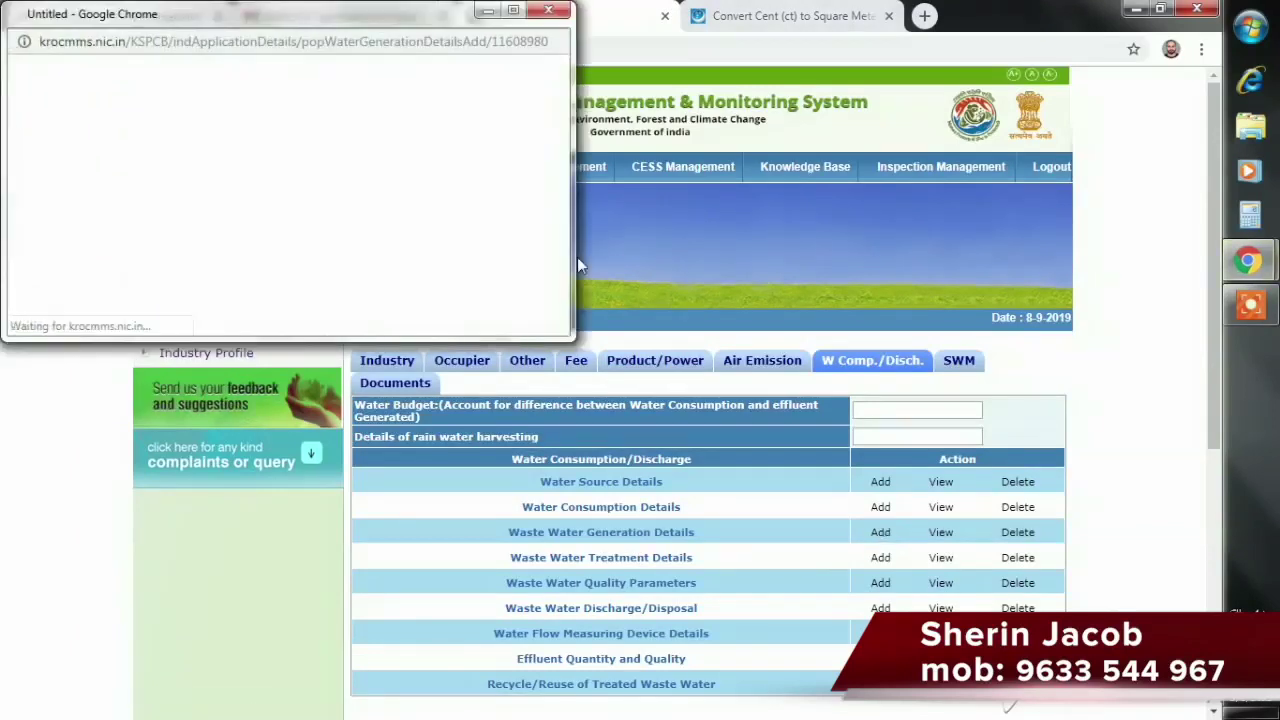
{"action": "left_click", "coordinate": [332, 144]}
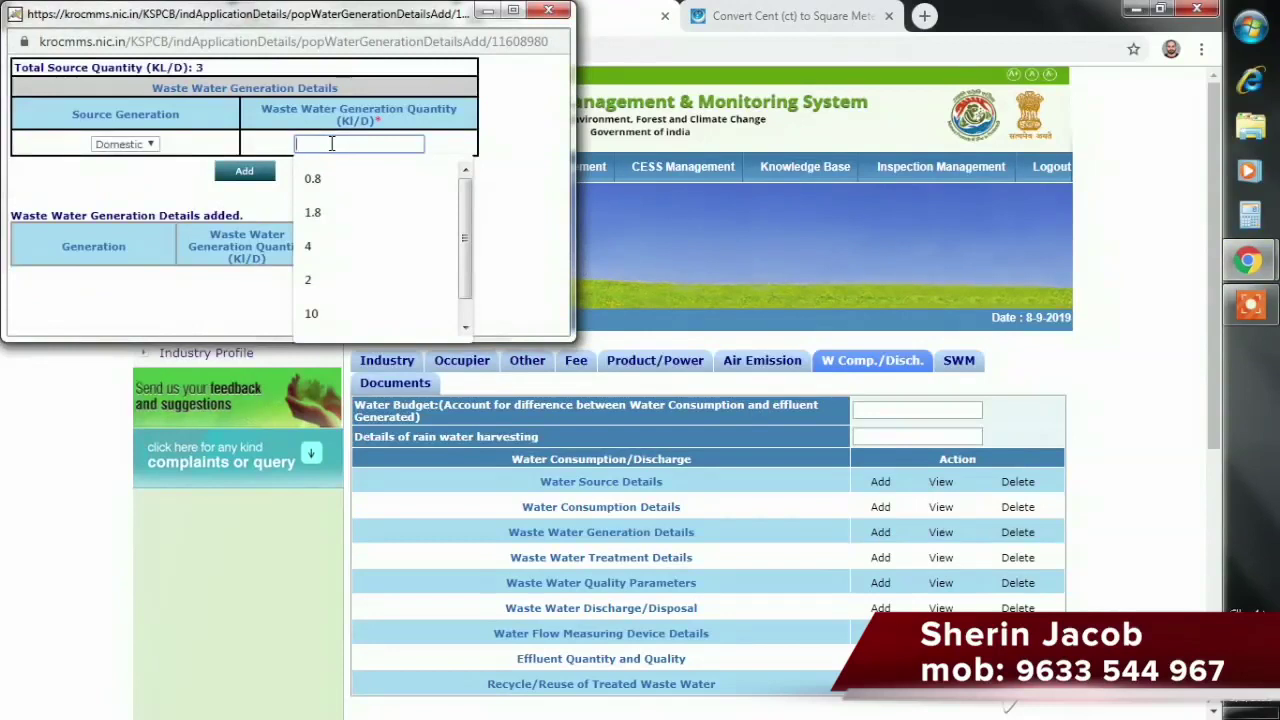
{"action": "type", "text": "0.5"}
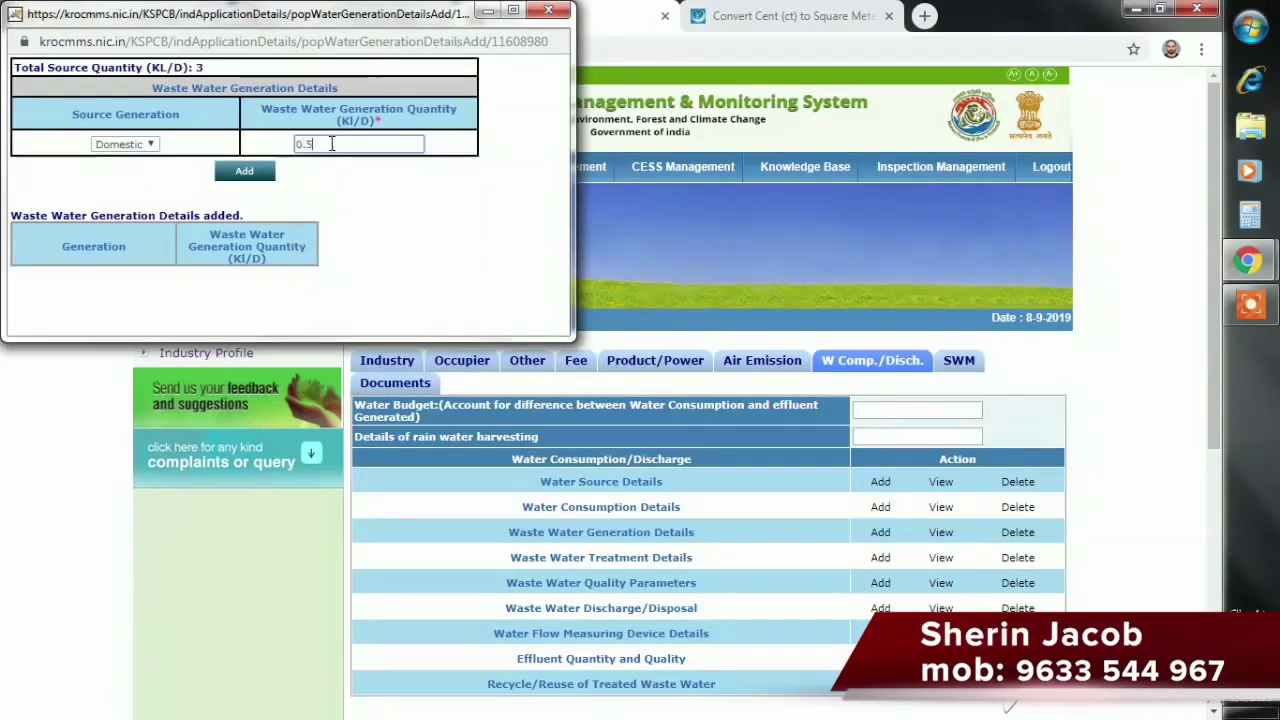
{"action": "left_click", "coordinate": [246, 178]}
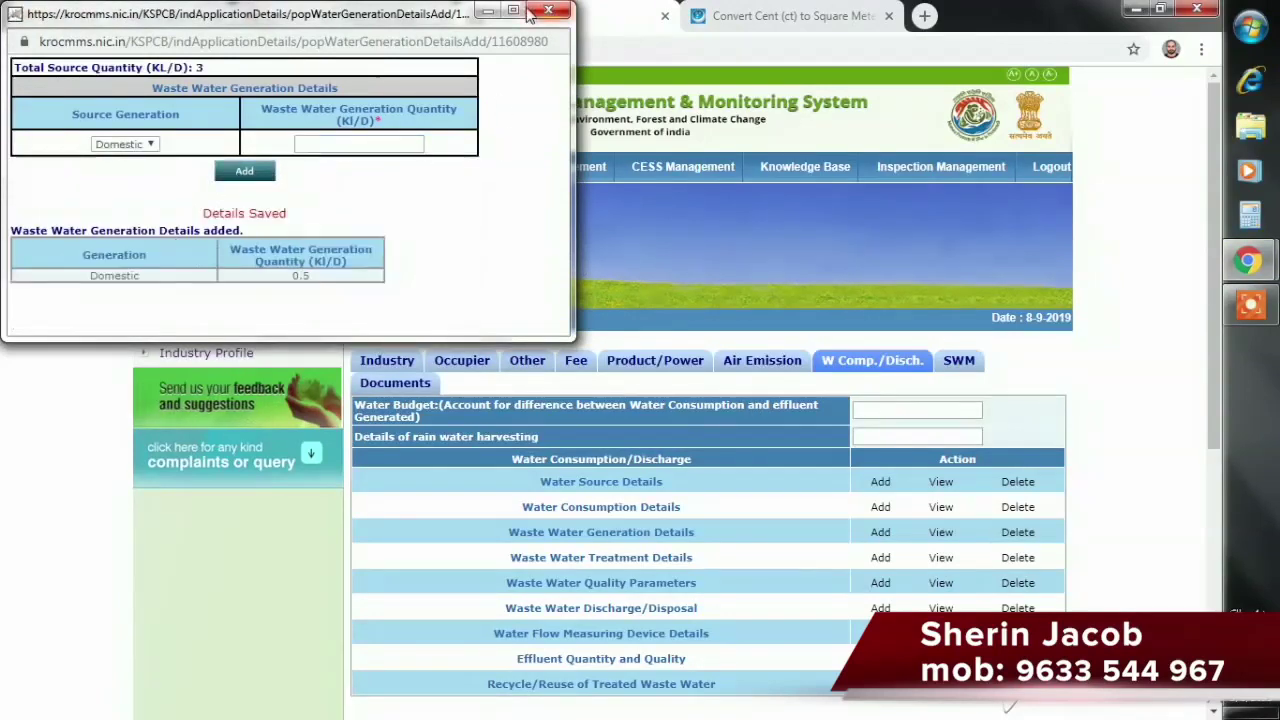
{"action": "left_click", "coordinate": [548, 10]}
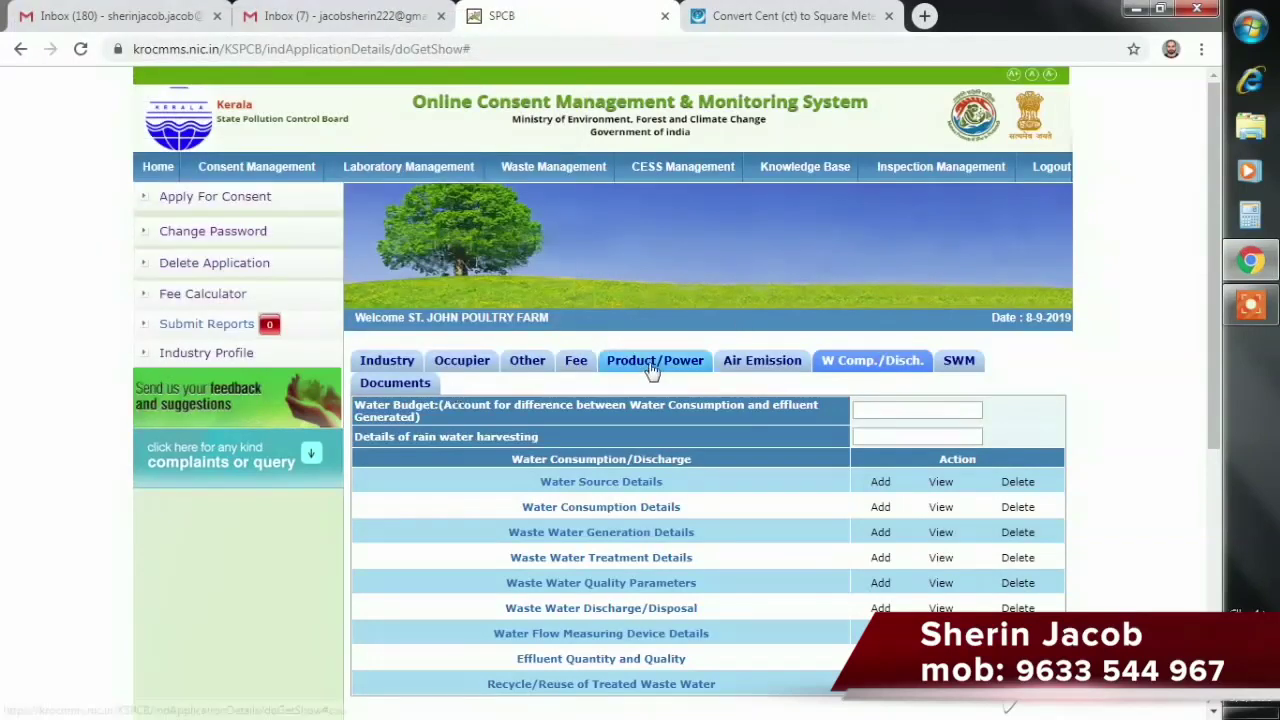
Step: Move between the SWM and Documents sections and bring up the document upload form
{"action": "left_click", "coordinate": [963, 366]}
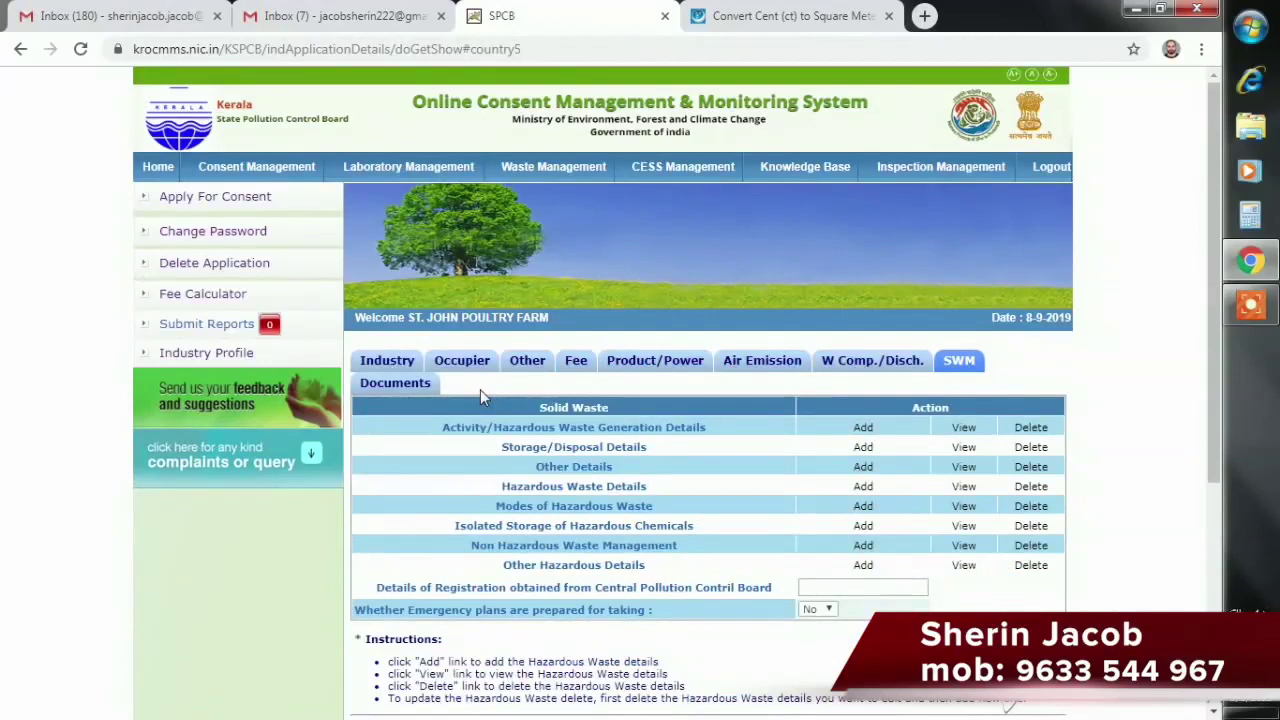
{"action": "left_click", "coordinate": [398, 388]}
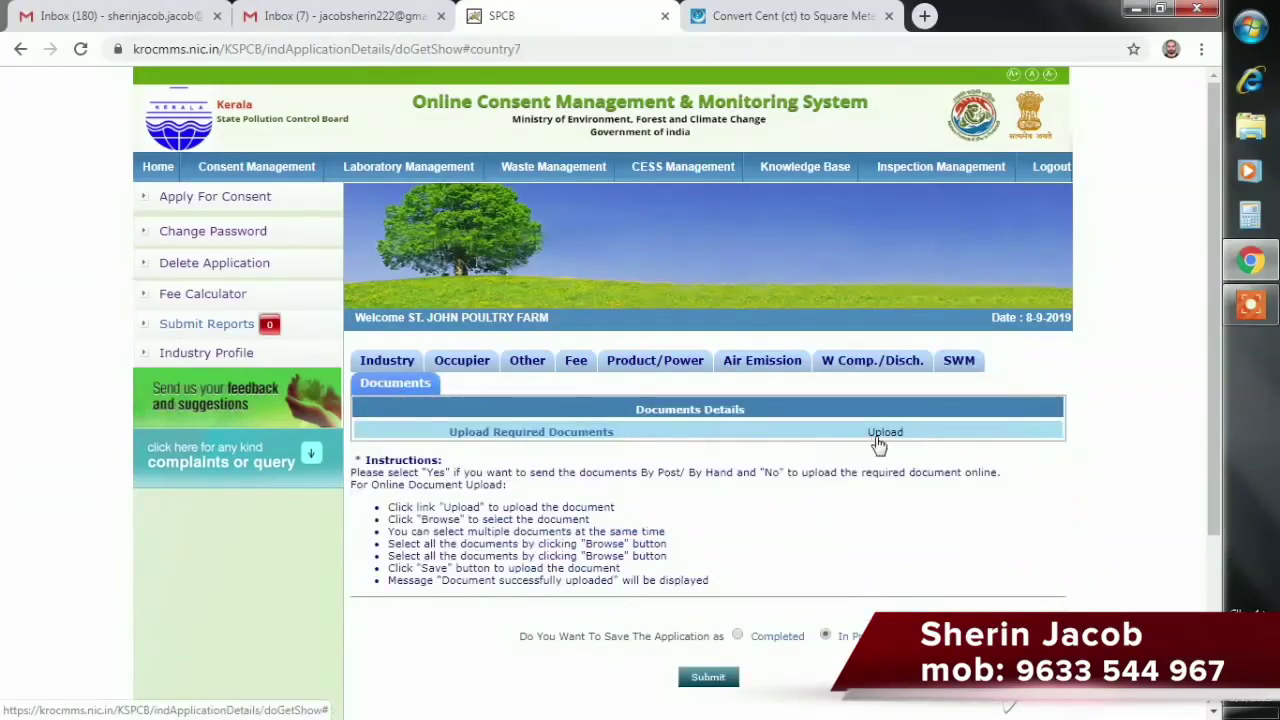
{"action": "left_click", "coordinate": [962, 374]}
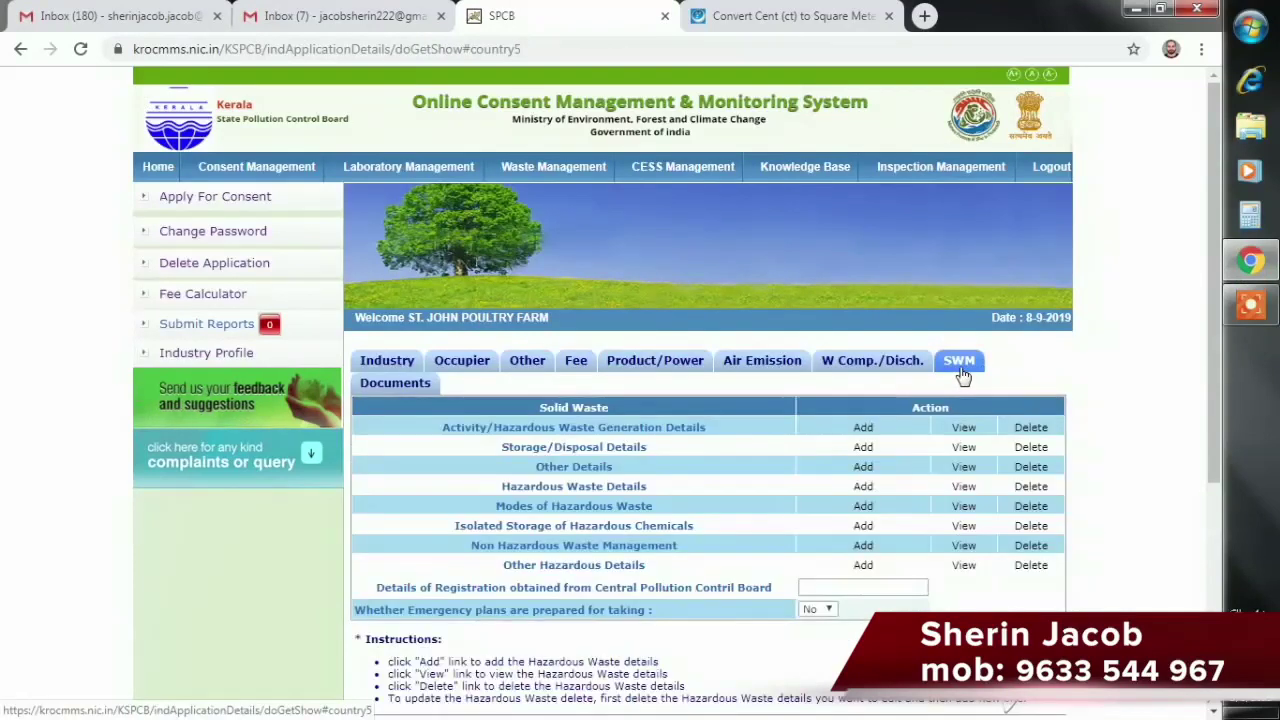
{"action": "left_click", "coordinate": [391, 391]}
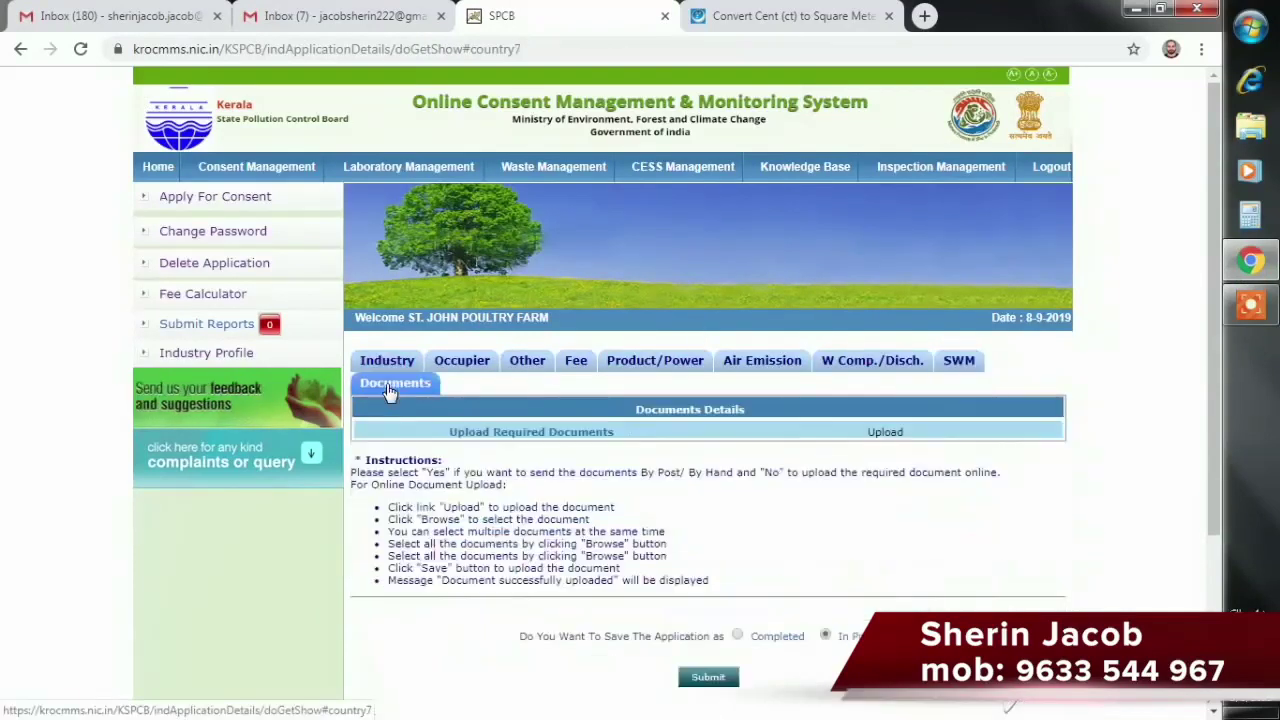
{"action": "left_click", "coordinate": [885, 432]}
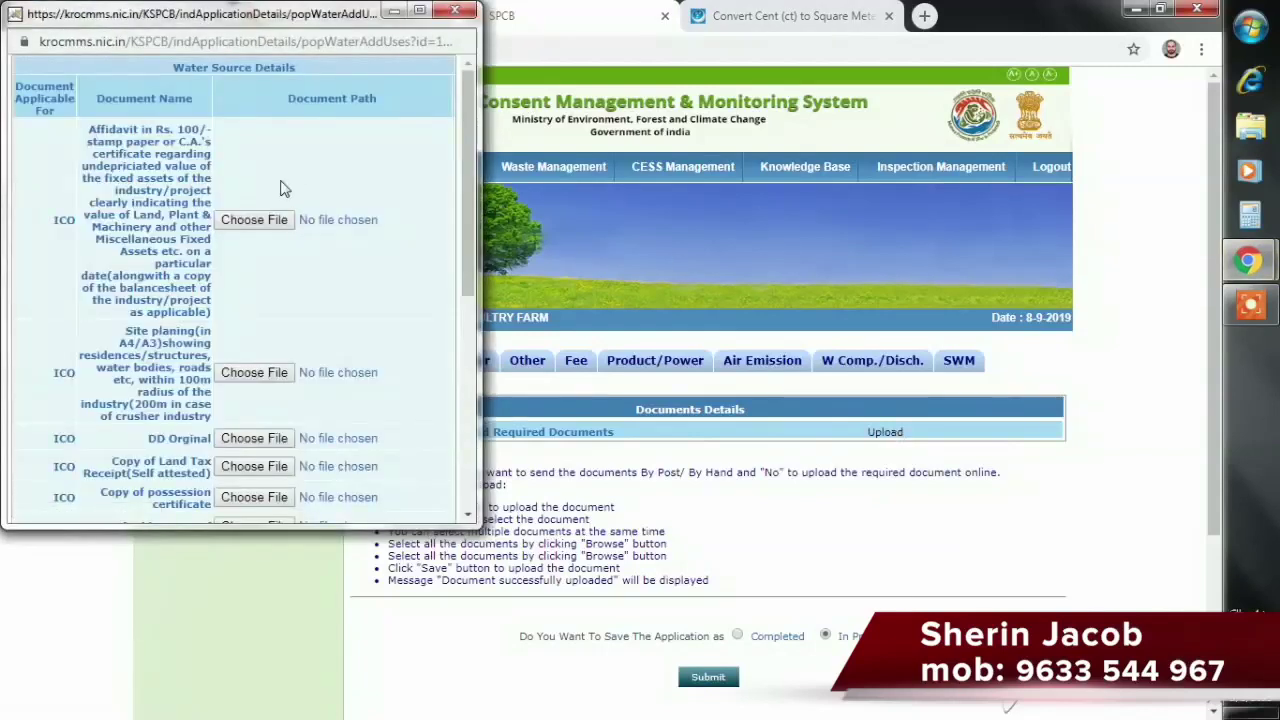
Step: Attach LAND TAX.pdf as the land tax receipt and ID PROOF.pdf as address proof, then upload
{"action": "left_click_drag", "start_coordinate": [467, 167], "coordinate": [467, 232]}
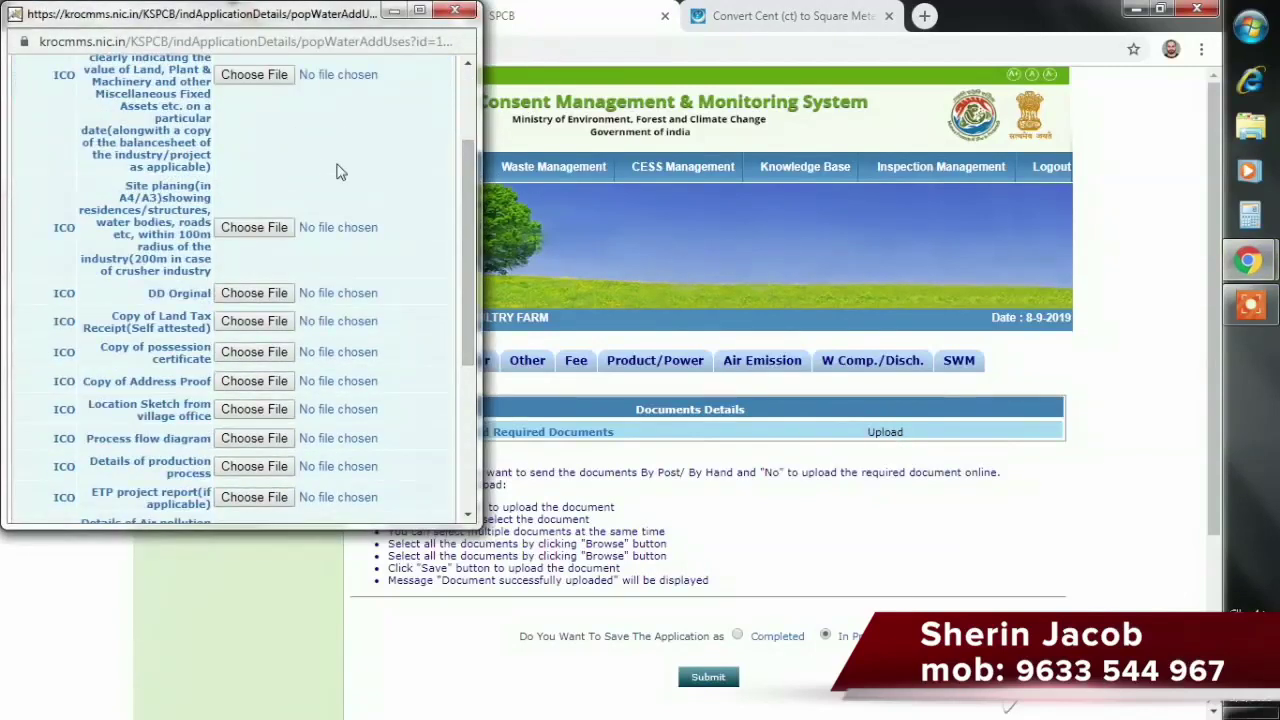
{"action": "left_click", "coordinate": [262, 323]}
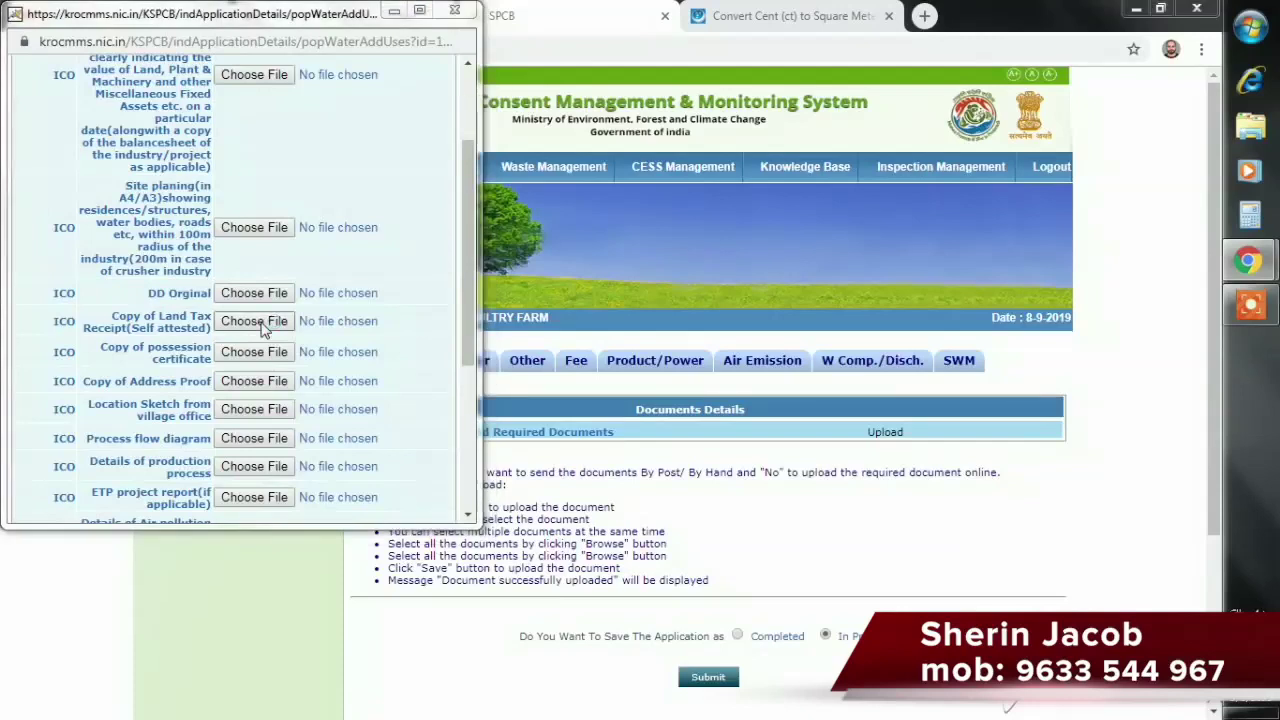
{"action": "left_click", "coordinate": [90, 255]}
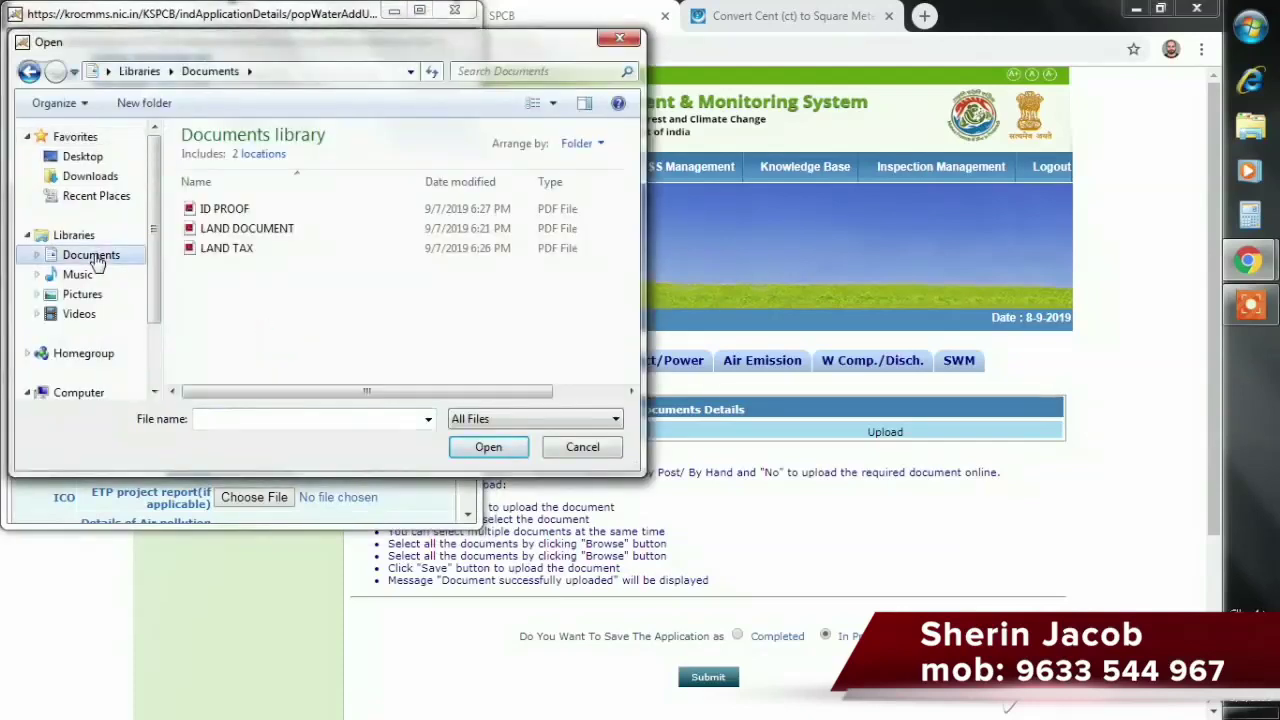
{"action": "left_click", "coordinate": [265, 256]}
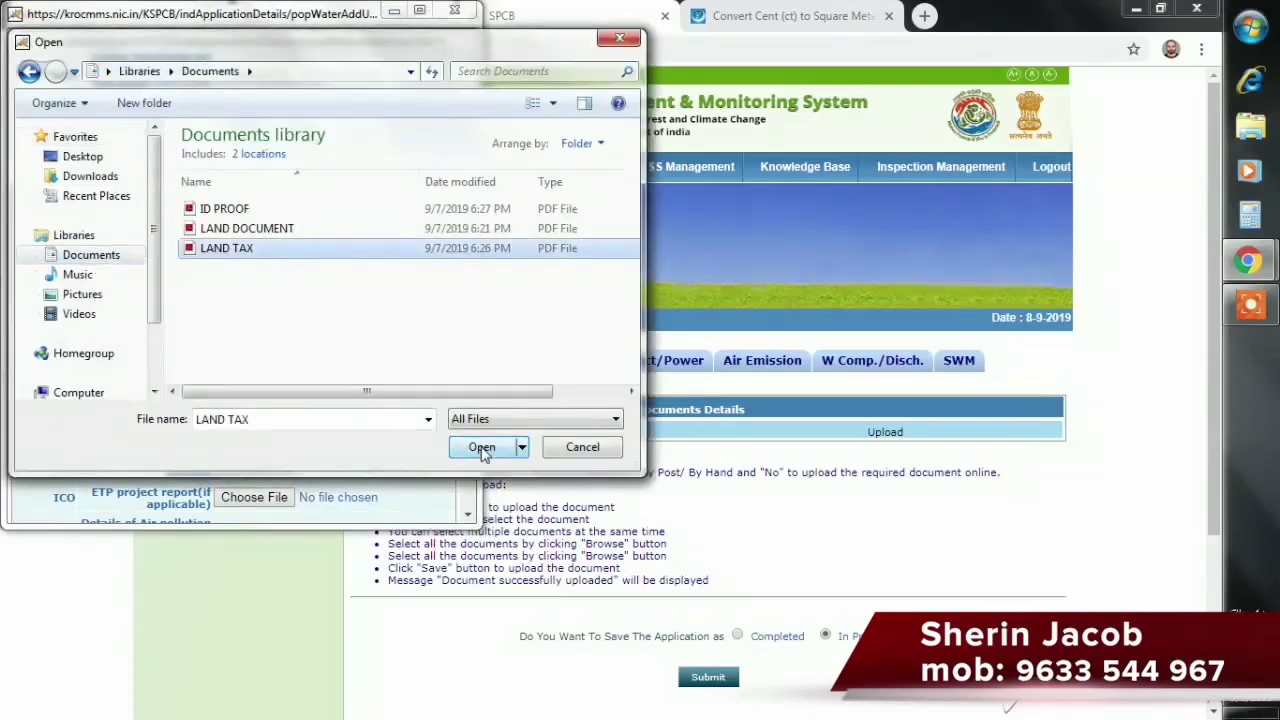
{"action": "left_click", "coordinate": [482, 448]}
{"action": "left_click_drag", "start_coordinate": [478, 302], "coordinate": [473, 215]}
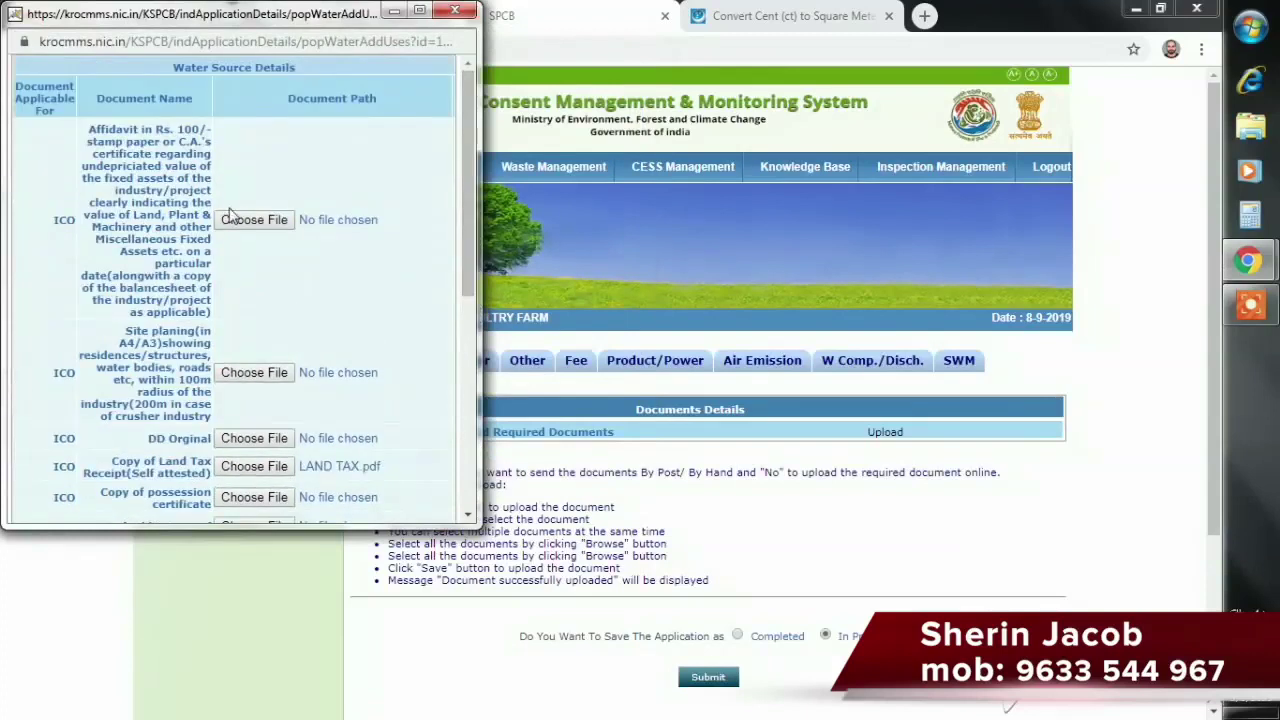
{"action": "left_click_drag", "start_coordinate": [466, 169], "coordinate": [462, 303]}
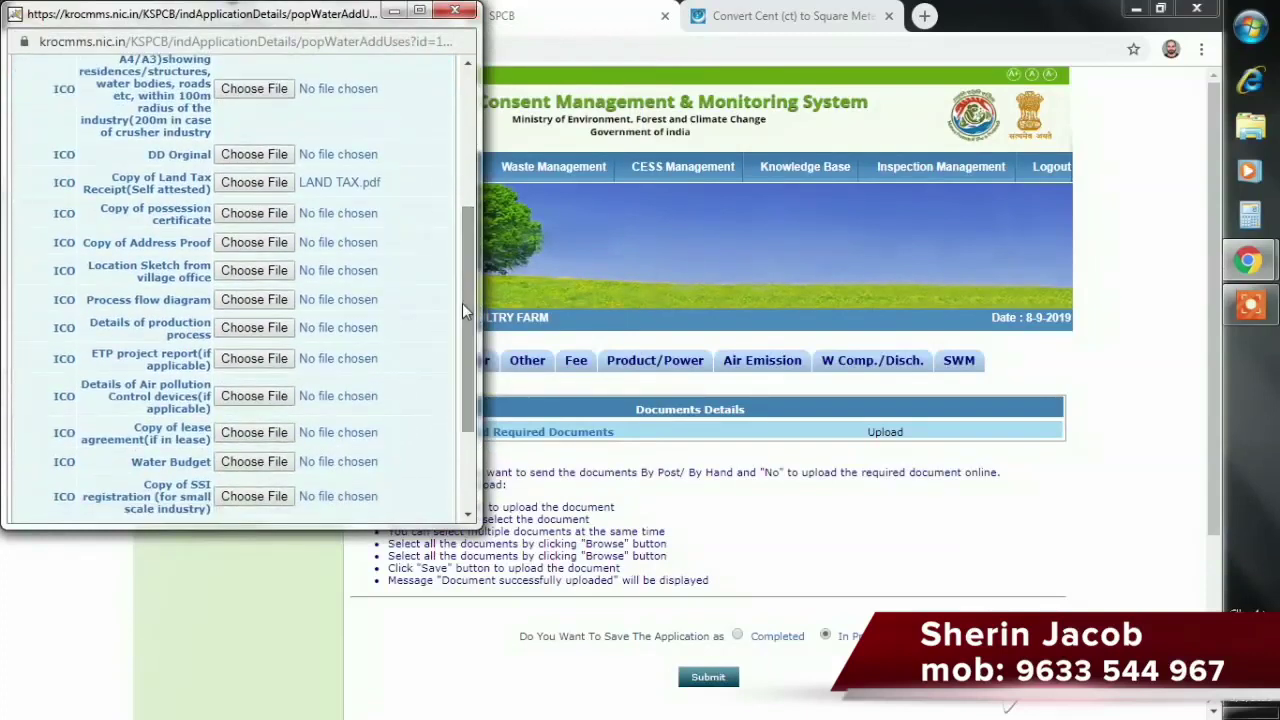
{"action": "left_click", "coordinate": [257, 243]}
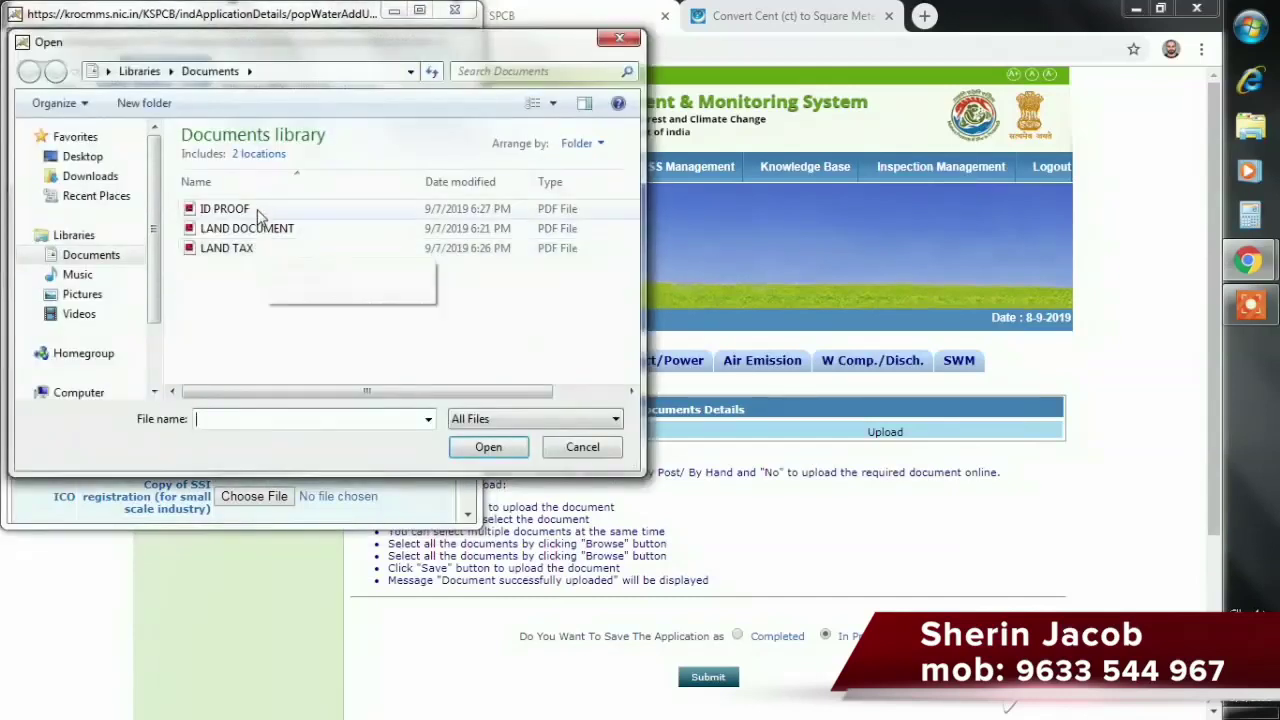
{"action": "left_click", "coordinate": [257, 209]}
{"action": "left_click", "coordinate": [487, 447]}
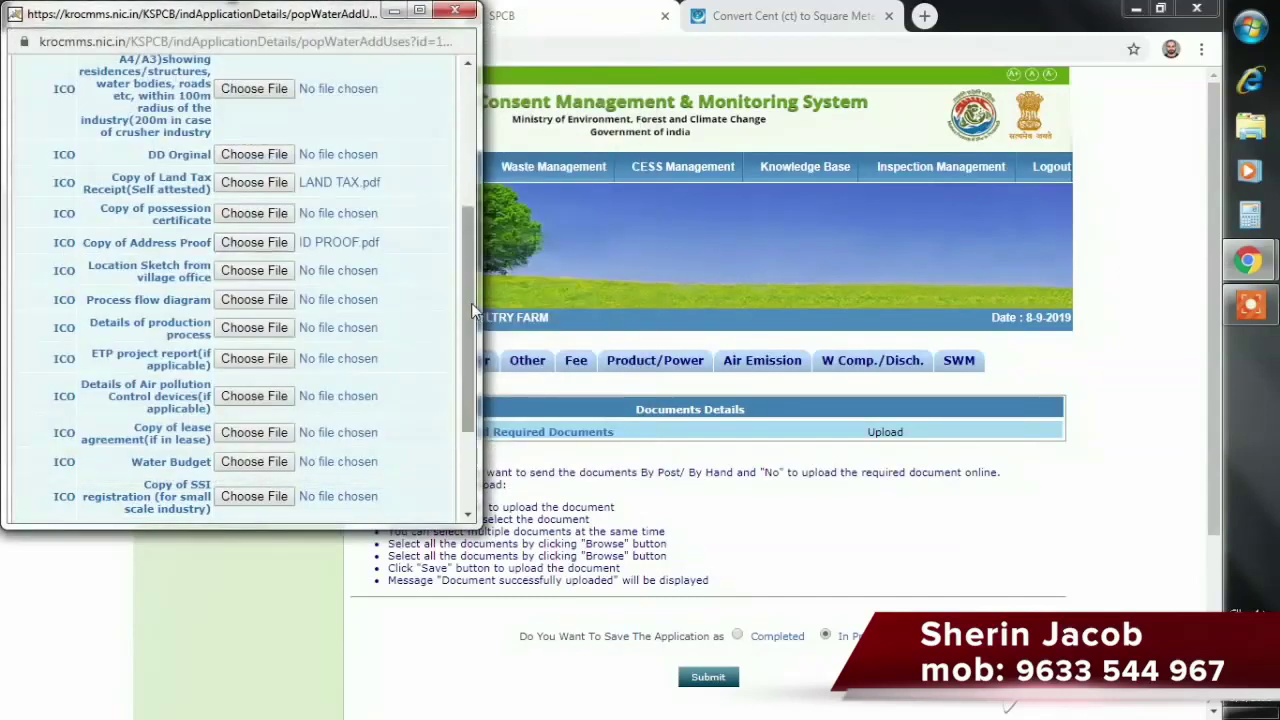
{"action": "mouse_move", "coordinate": [474, 311]}
{"action": "left_mouse_down"}
{"action": "mouse_move", "coordinate": [474, 189]}
{"action": "mouse_move", "coordinate": [461, 388]}
{"action": "left_mouse_up"}
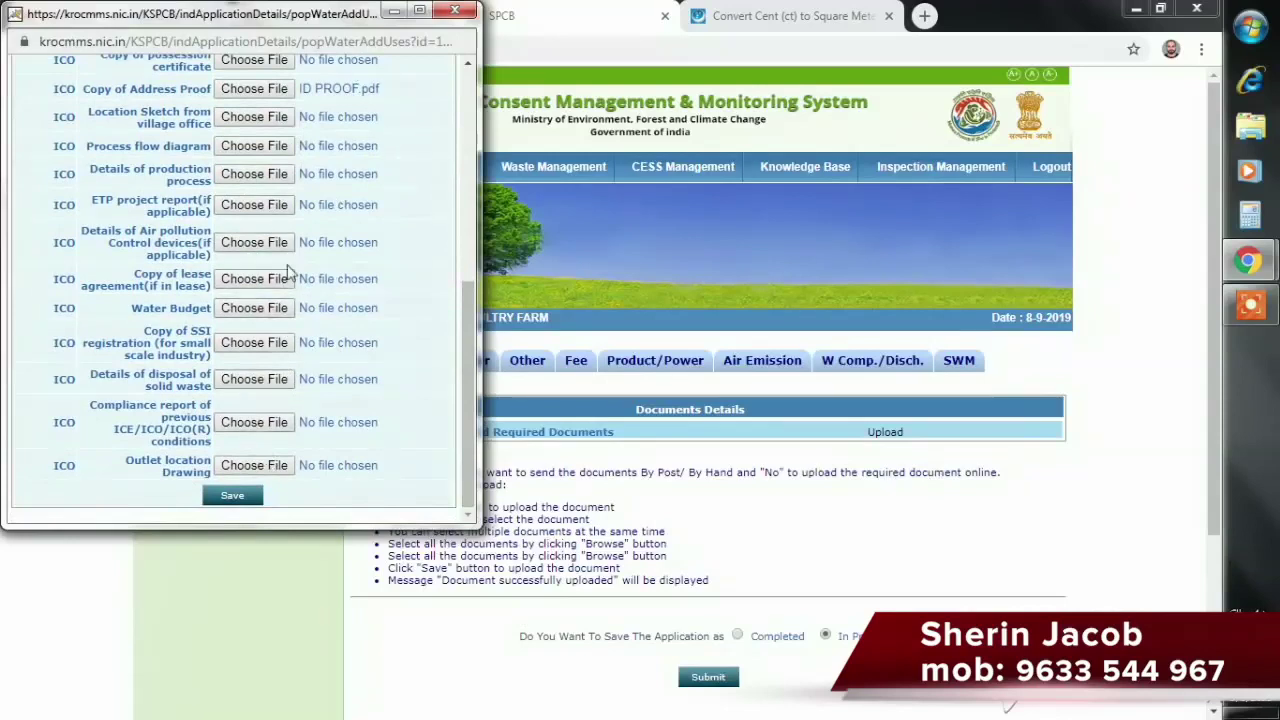
{"action": "left_click", "coordinate": [229, 496]}
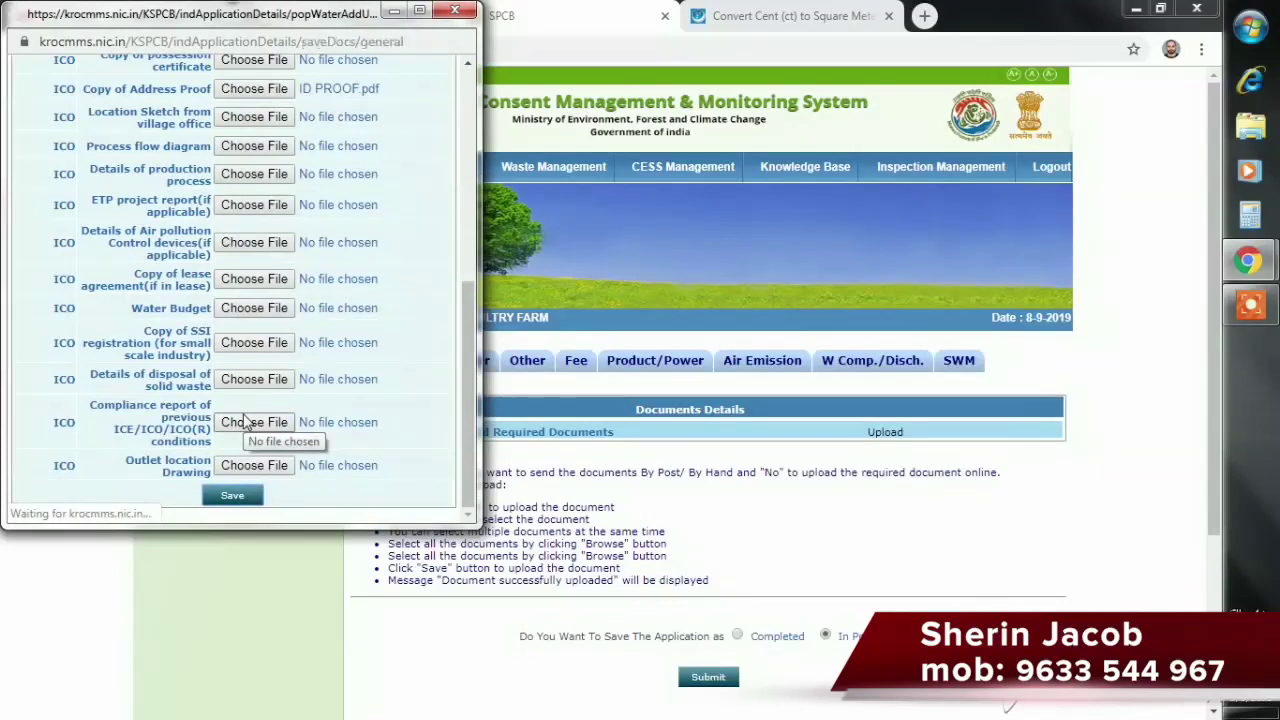
Step: Add LAND DOCUMENT as an additional document with its file and upload it
{"action": "left_click", "coordinate": [131, 130]}
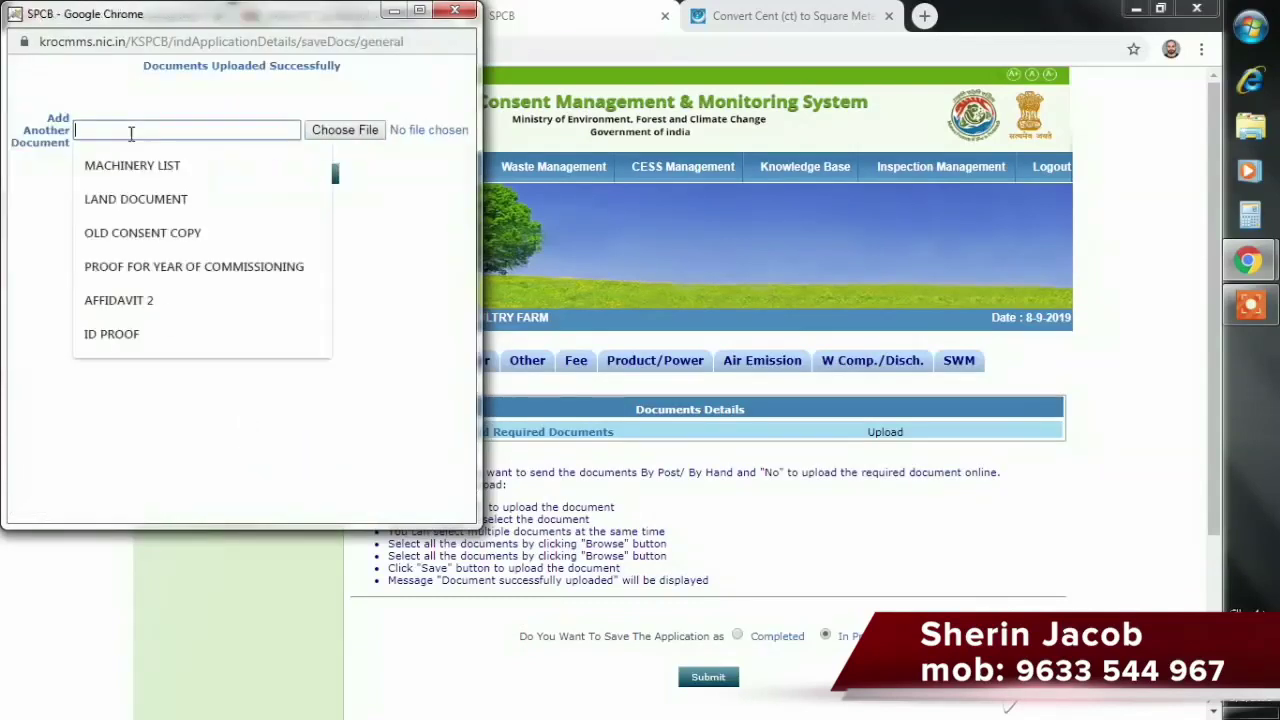
{"action": "left_click", "coordinate": [134, 200]}
{"action": "left_click", "coordinate": [372, 135]}
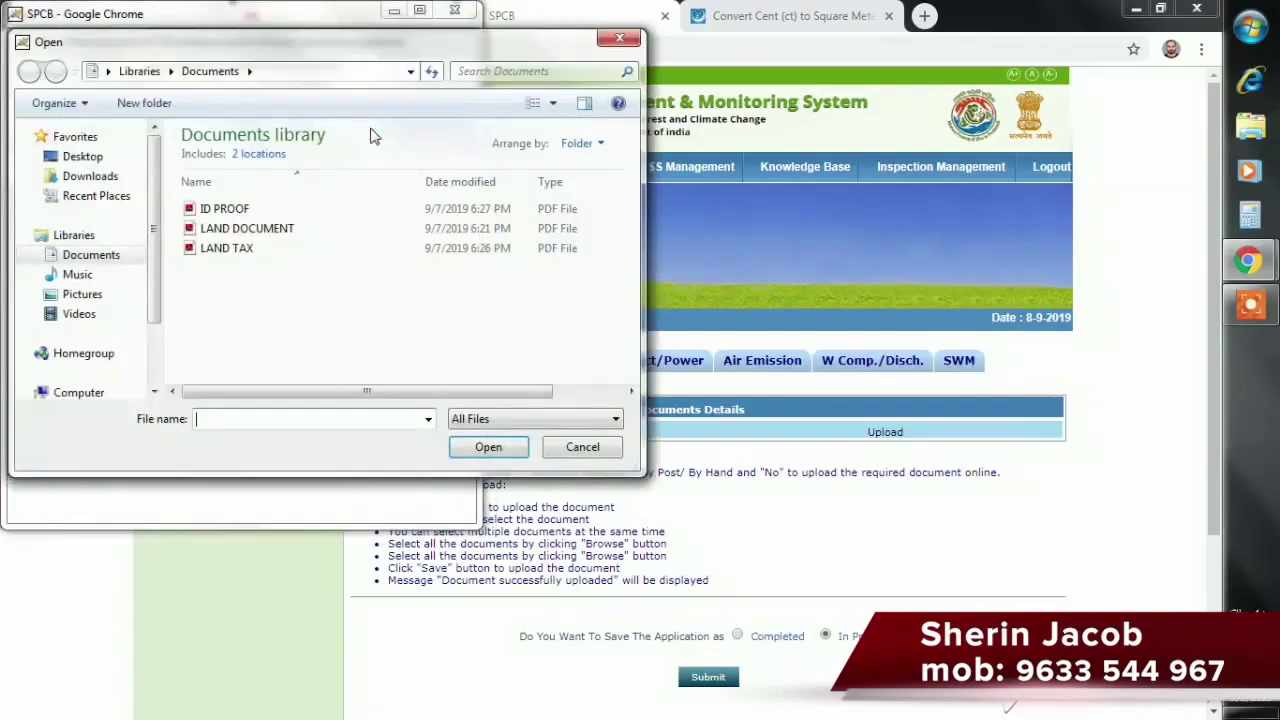
{"action": "left_click", "coordinate": [286, 235]}
{"action": "left_click", "coordinate": [489, 446]}
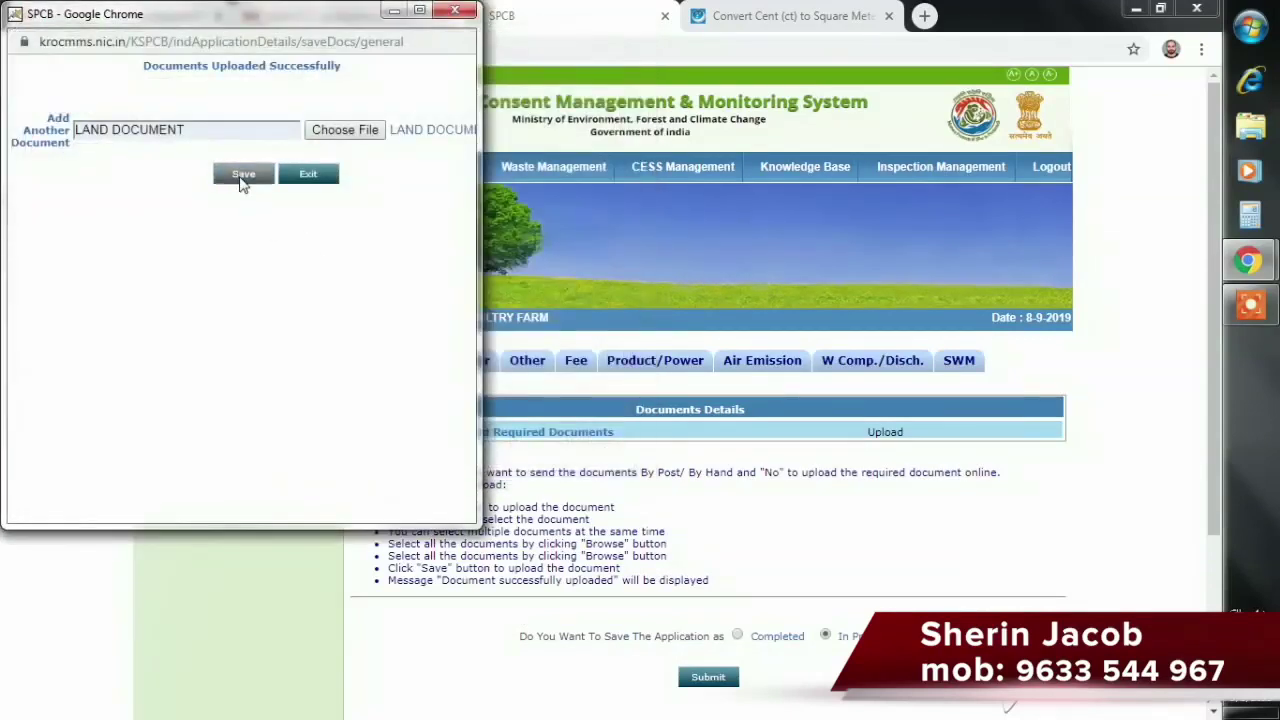
{"action": "left_click", "coordinate": [242, 180]}
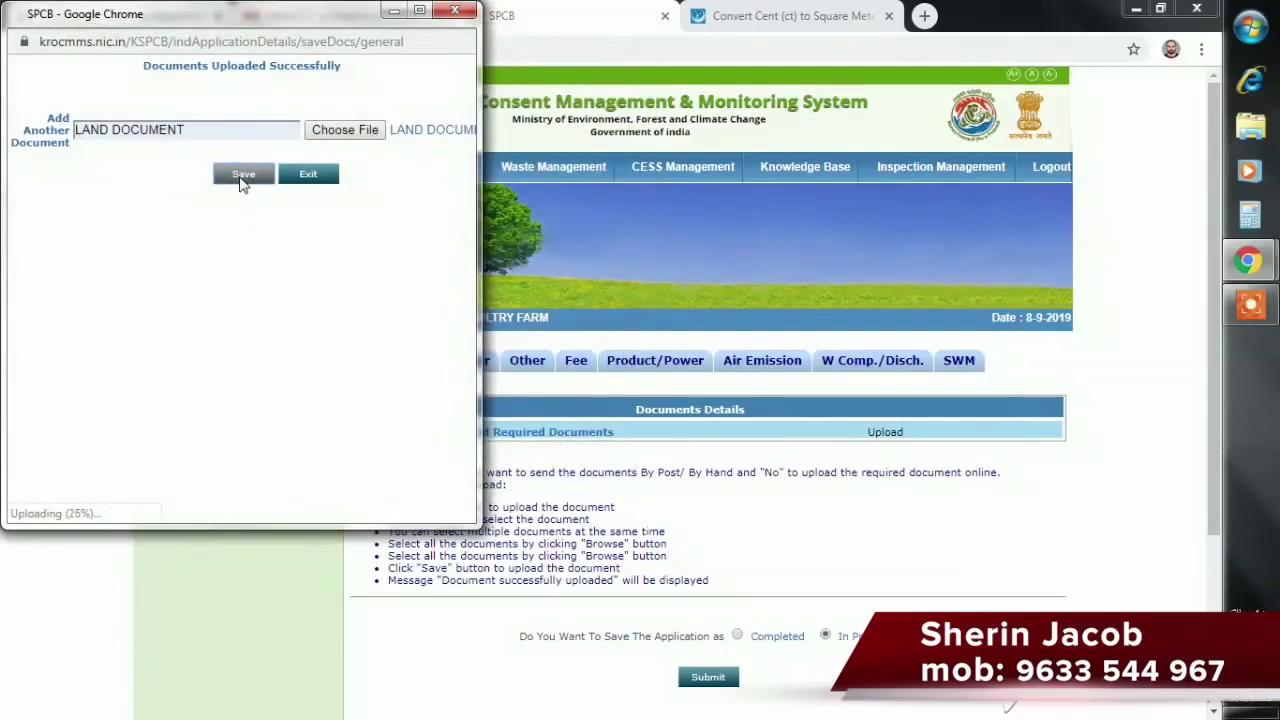
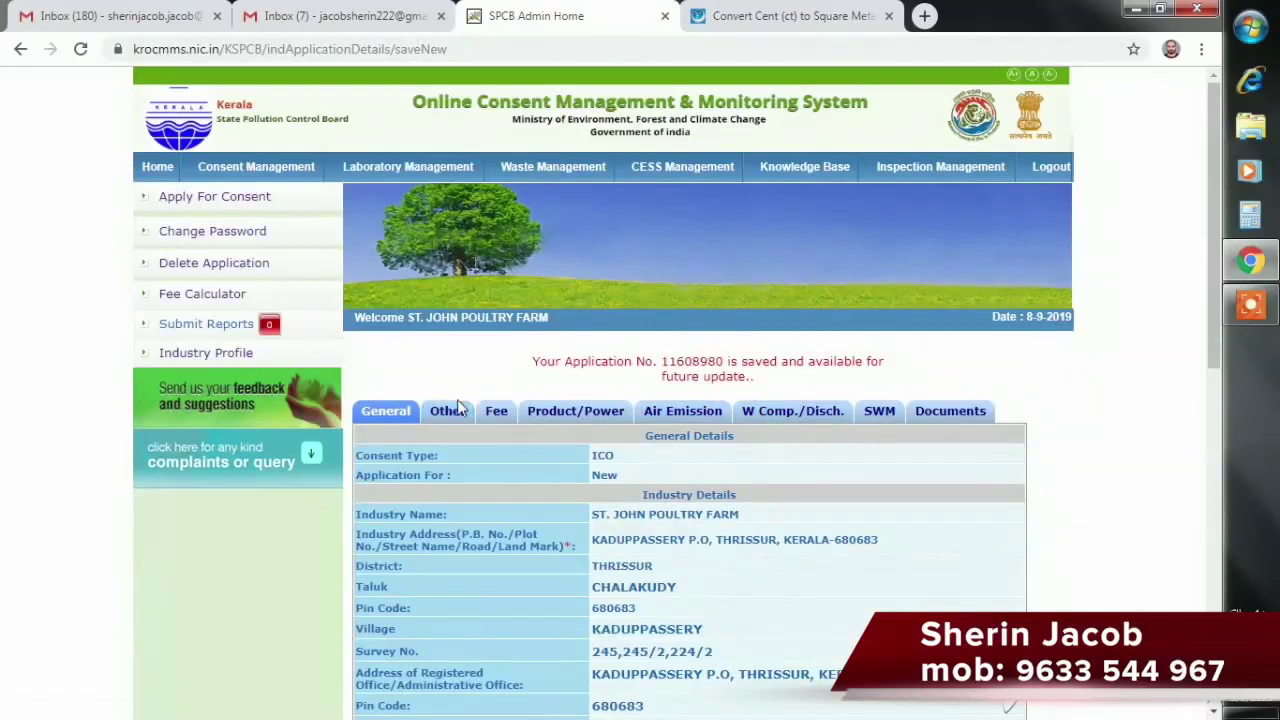
Step: Review the application's Fee, Product/Power, Air, Water, Solid Waste and Documents tabs
{"action": "left_click", "coordinate": [496, 411]}
{"action": "left_click", "coordinate": [563, 411]}
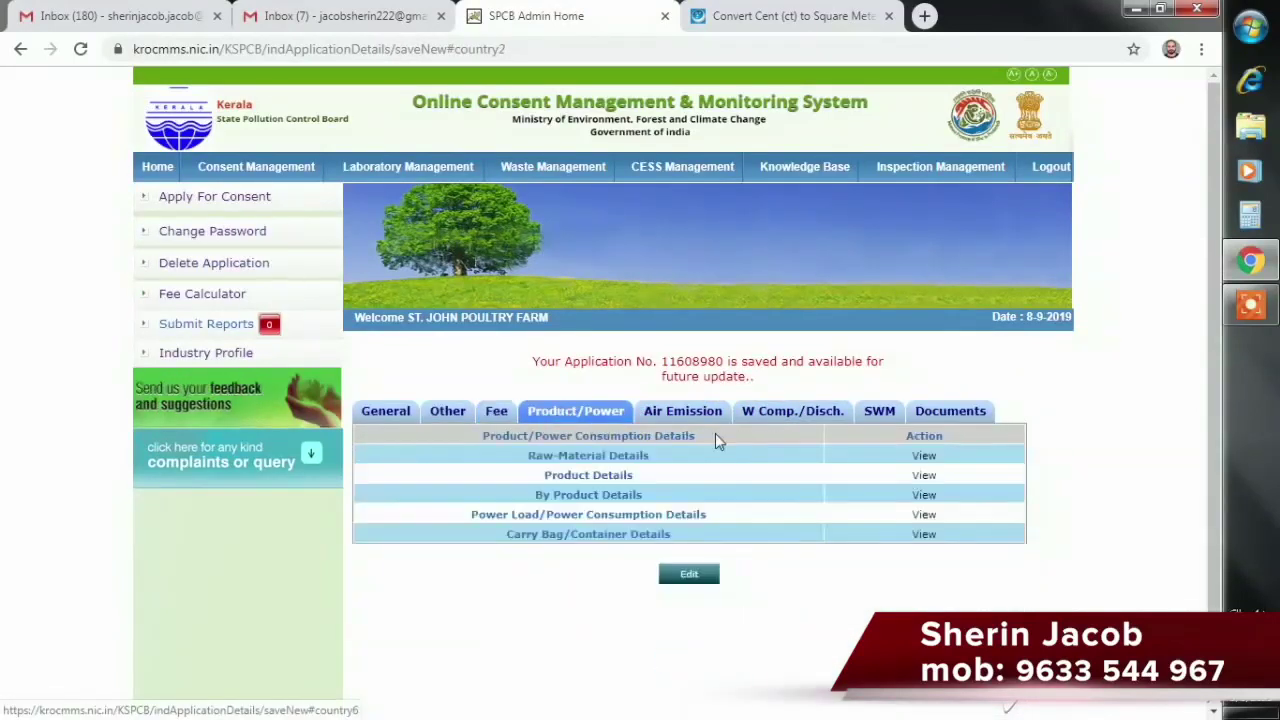
{"action": "left_click", "coordinate": [700, 414]}
{"action": "left_click", "coordinate": [790, 413]}
{"action": "left_click", "coordinate": [870, 421]}
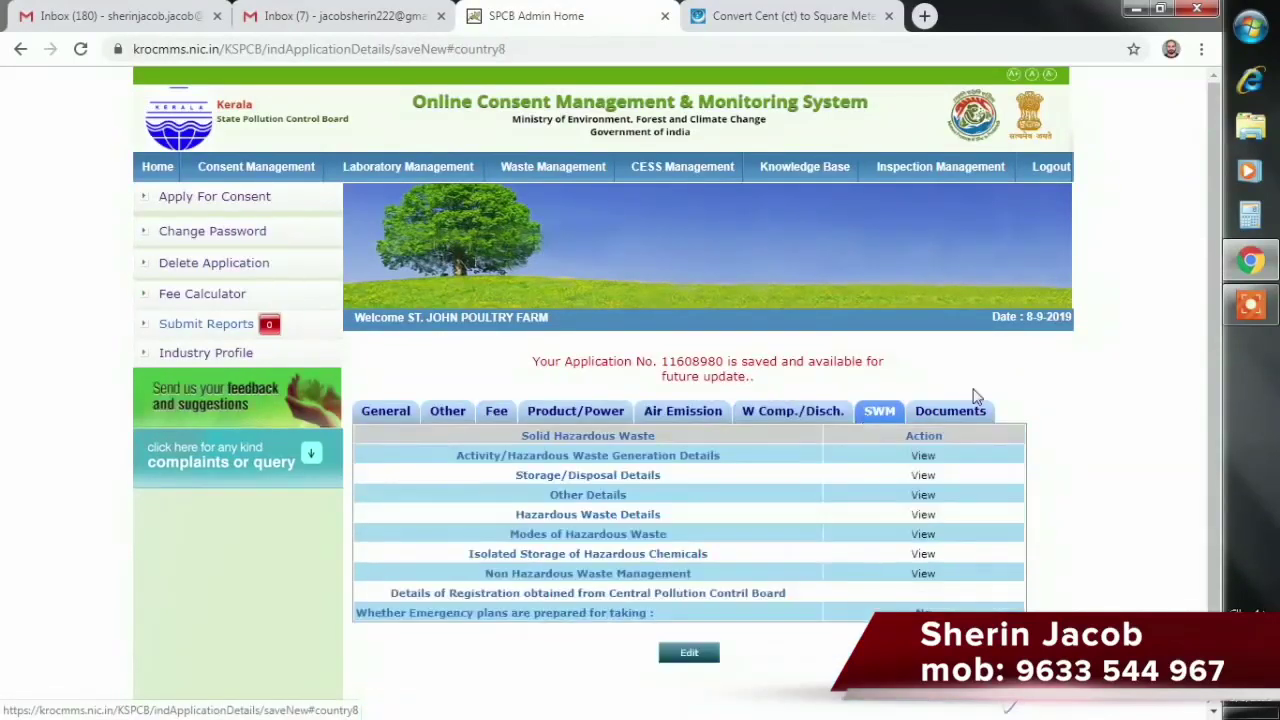
{"action": "left_click", "coordinate": [966, 413]}
Step: Edit the application, mark its fee details Completed, submit, and proceed to pay Rs. 9975 online
{"action": "left_click", "coordinate": [690, 535]}
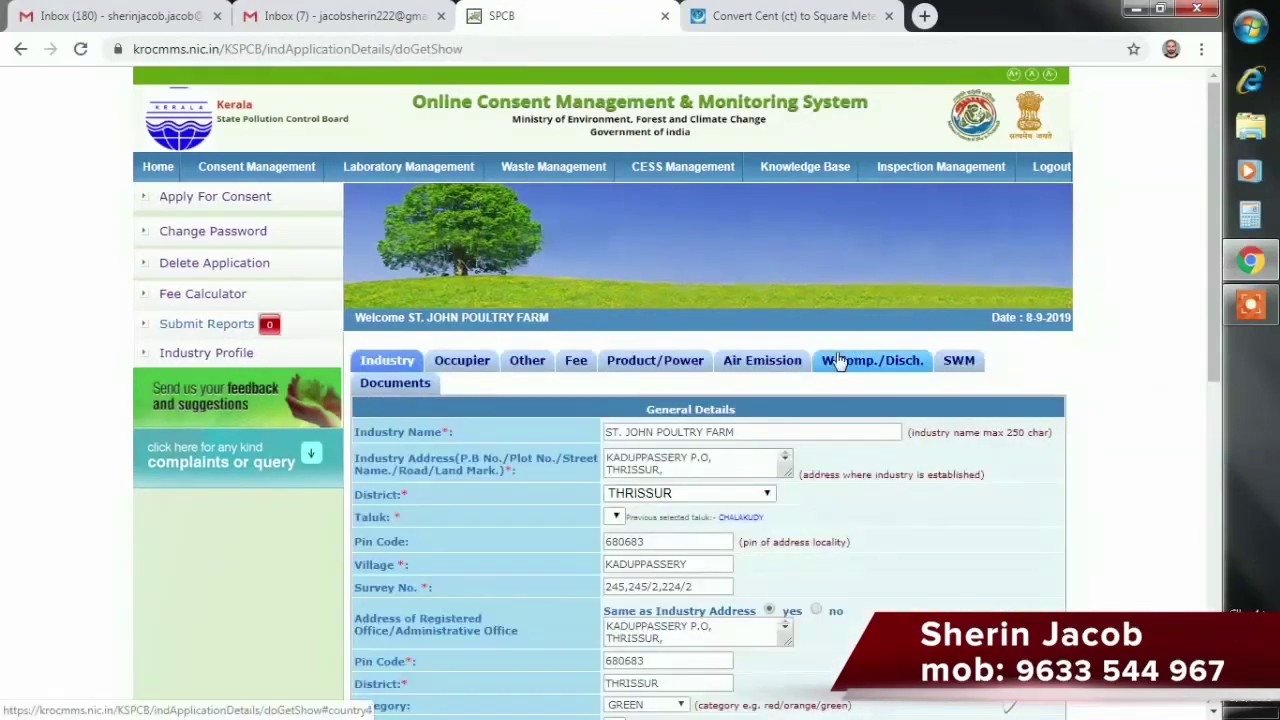
{"action": "left_click", "coordinate": [575, 361]}
{"action": "scroll", "coordinate": [1133, 508], "scroll_direction": "down", "scroll_amount": 1}
{"action": "scroll", "coordinate": [1133, 508], "scroll_direction": "down", "scroll_amount": 3}
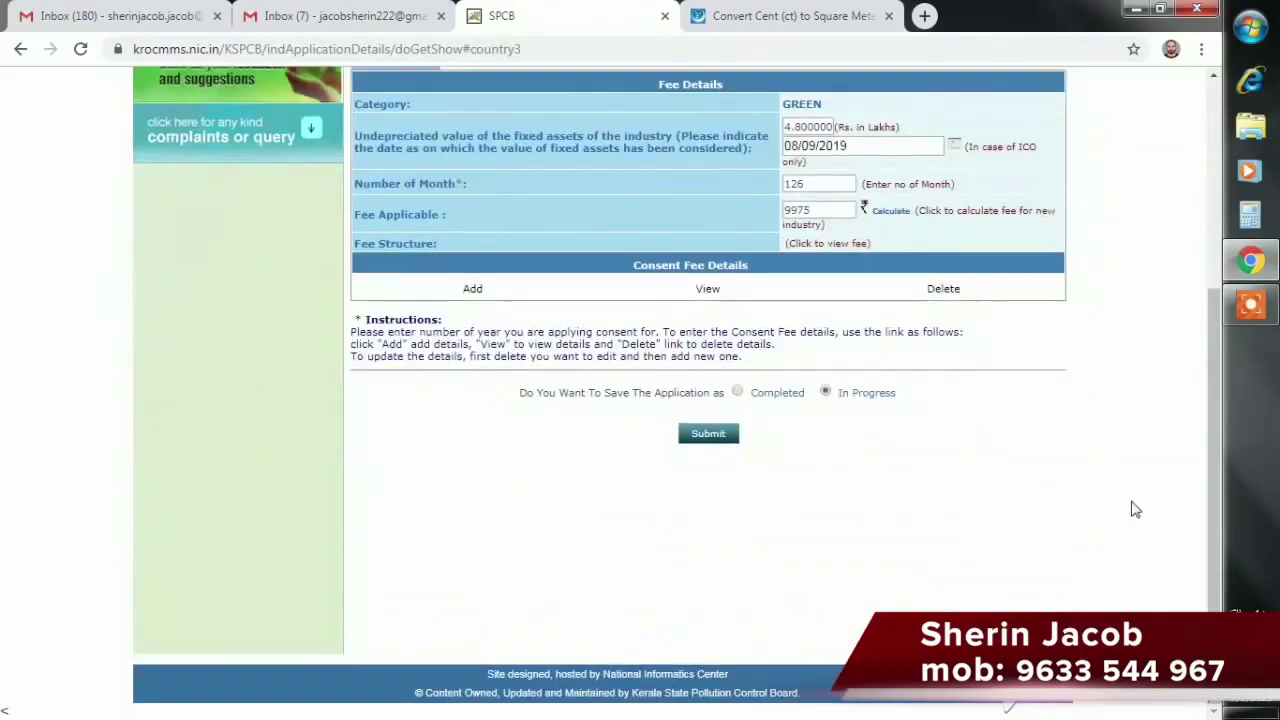
{"action": "left_click", "coordinate": [737, 392]}
{"action": "left_click", "coordinate": [714, 437]}
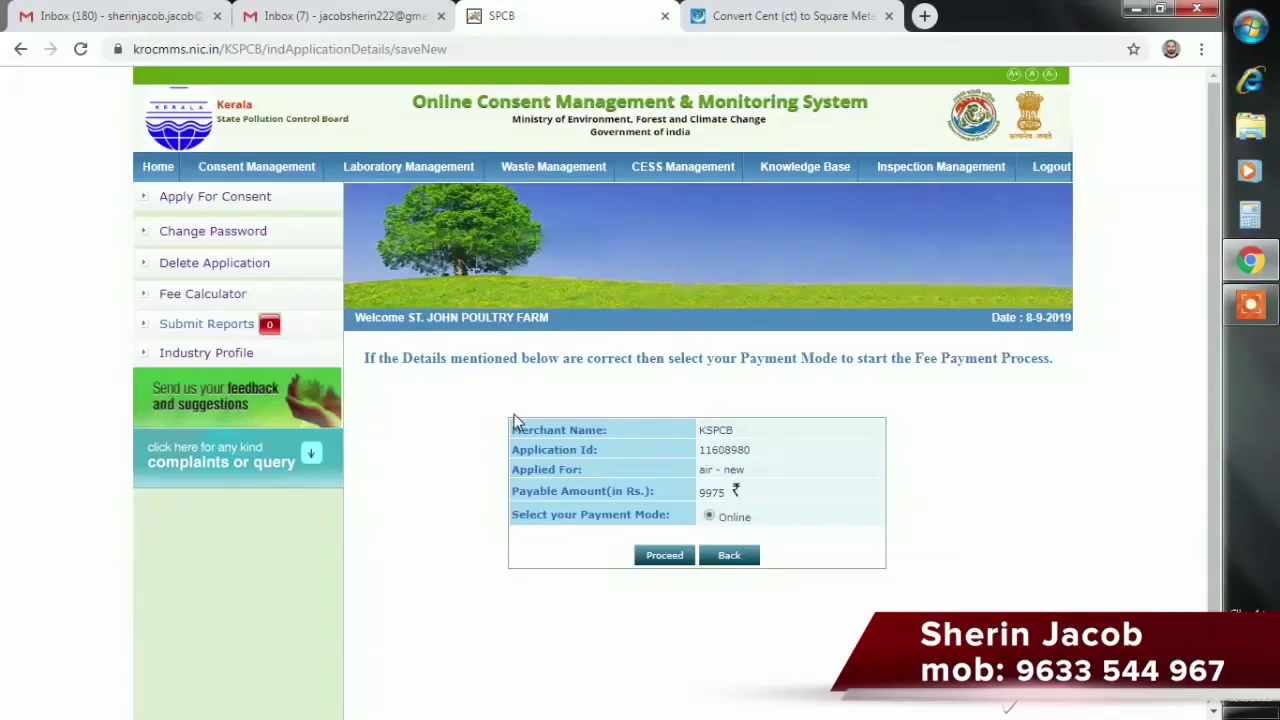
{"action": "left_click", "coordinate": [666, 556]}
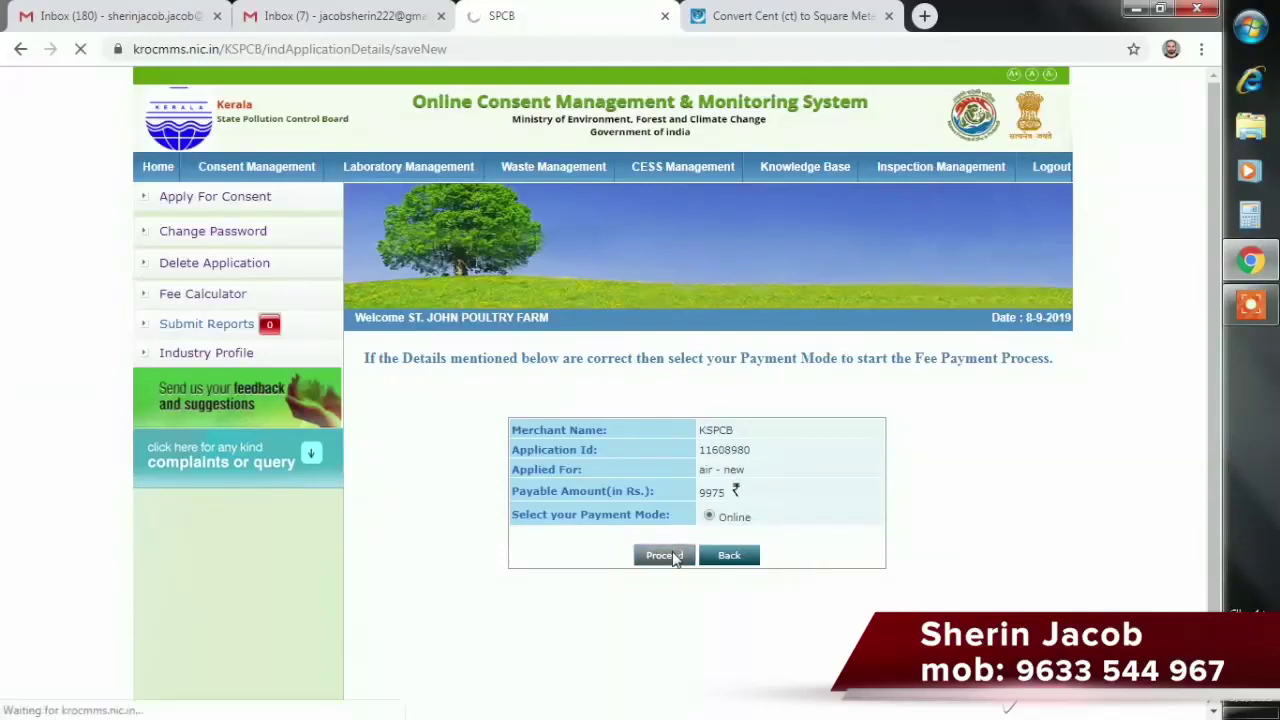
{"action": "left_click", "coordinate": [802, 323]}
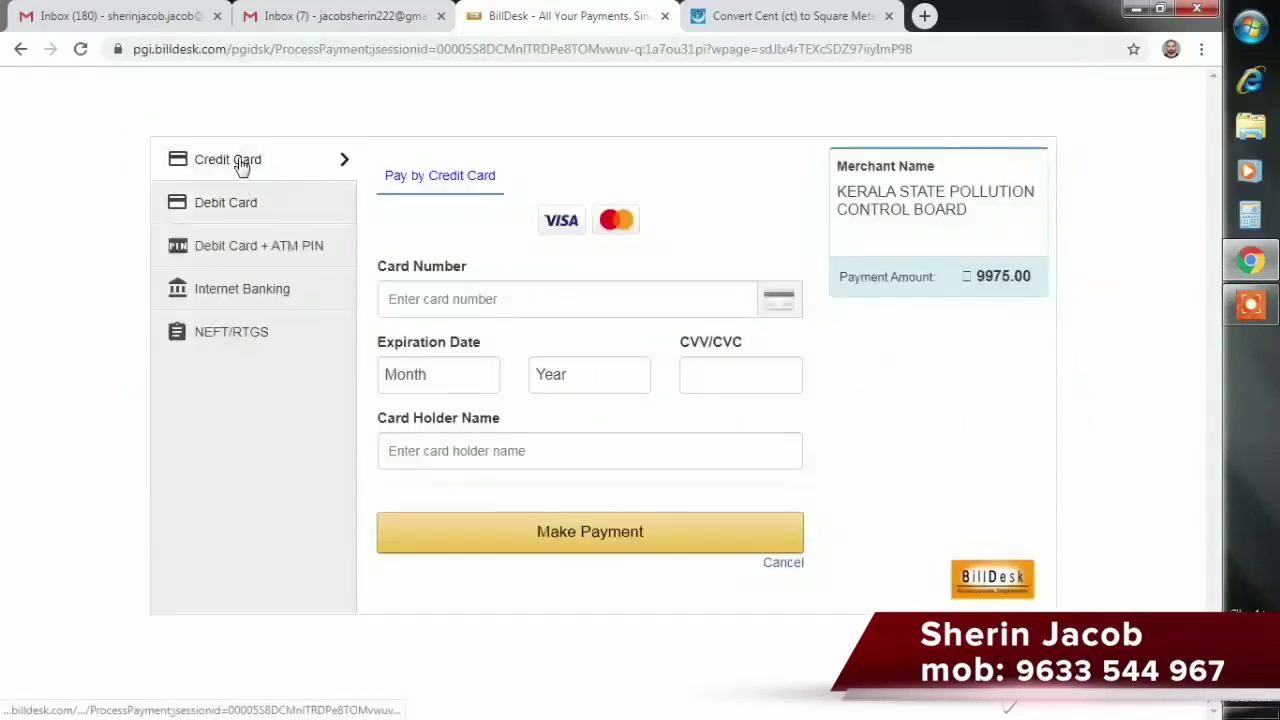
Step: Browse BillDesk's debit card, credit card, ATM PIN and Axis Bank net banking options
{"action": "left_click", "coordinate": [237, 201]}
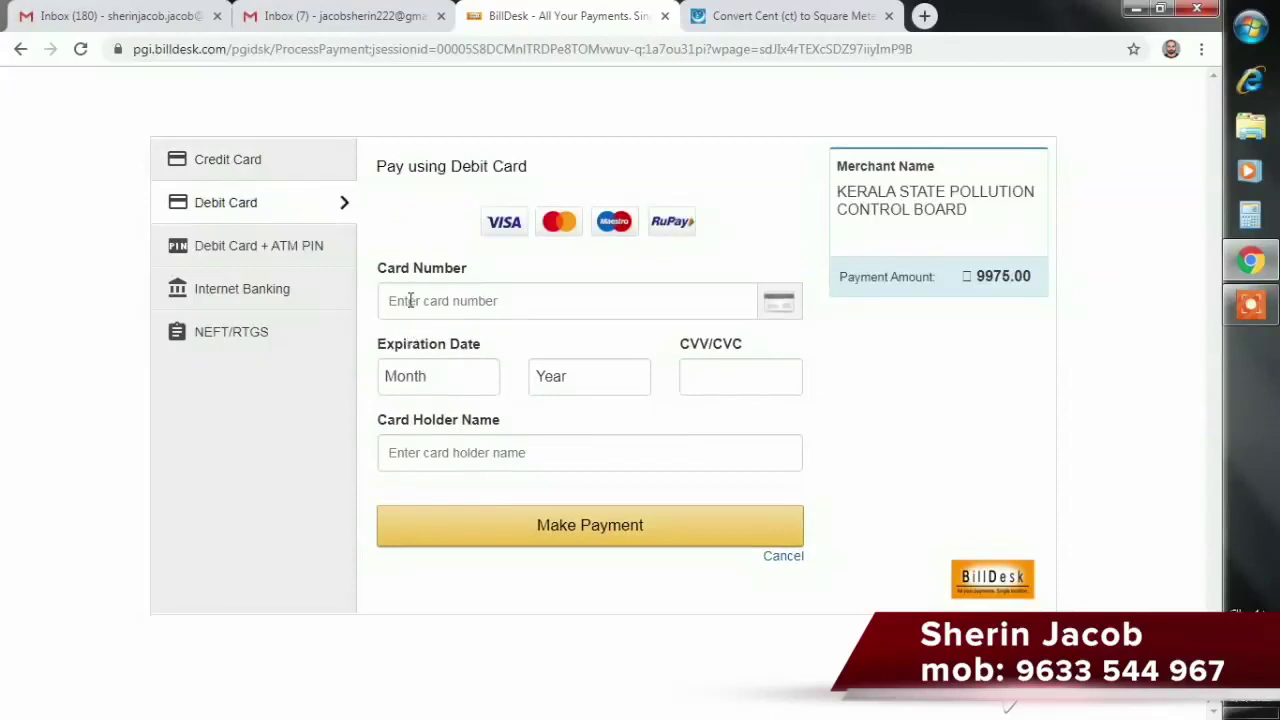
{"action": "left_click", "coordinate": [285, 170]}
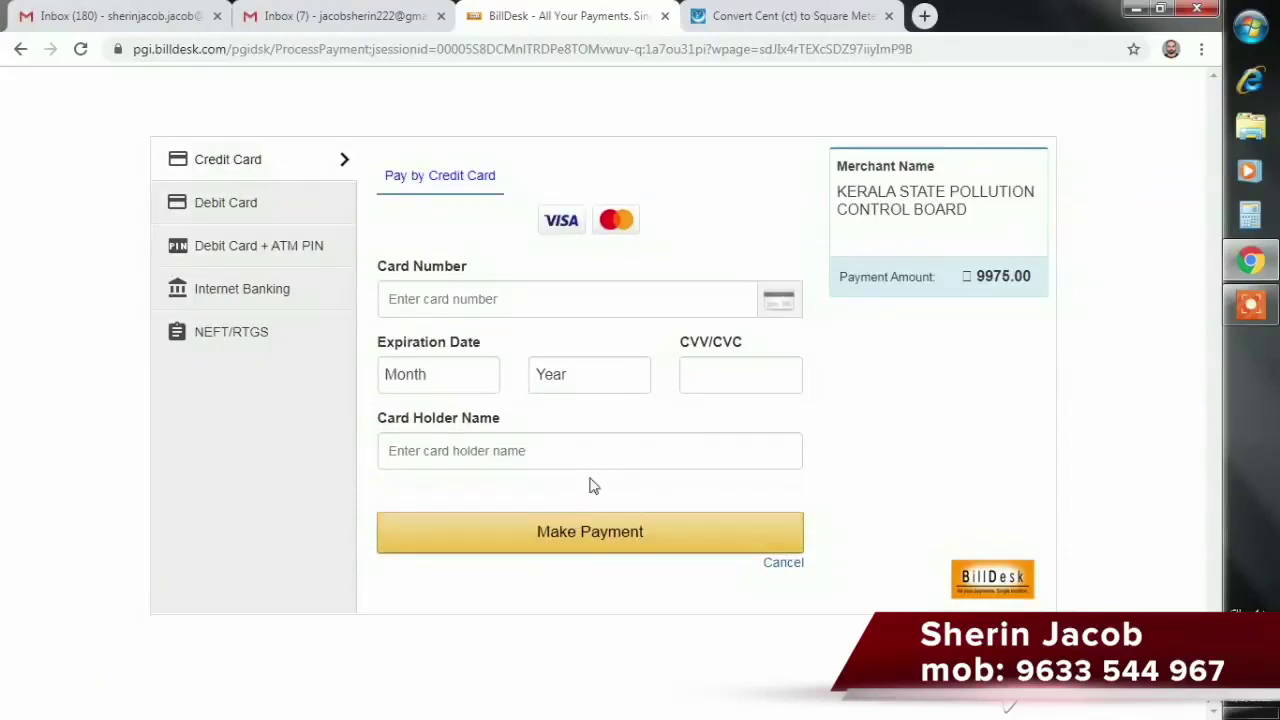
{"action": "left_click", "coordinate": [262, 214]}
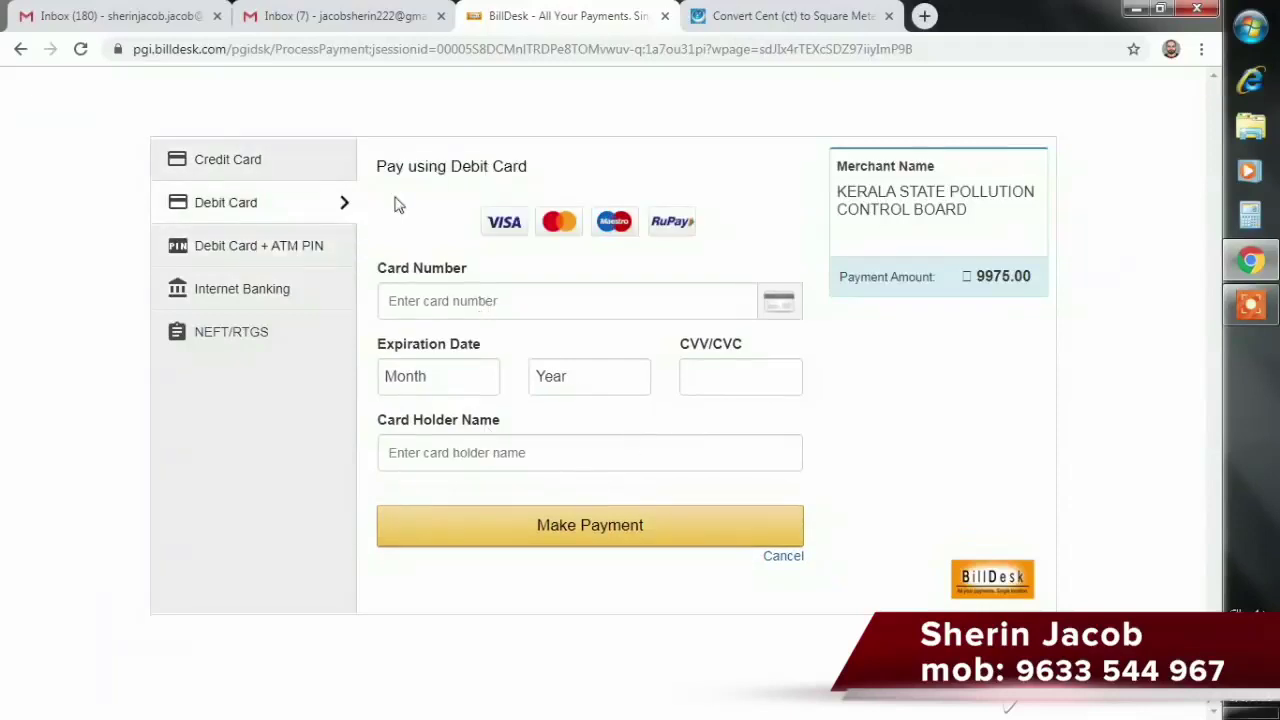
{"action": "left_click", "coordinate": [316, 266]}
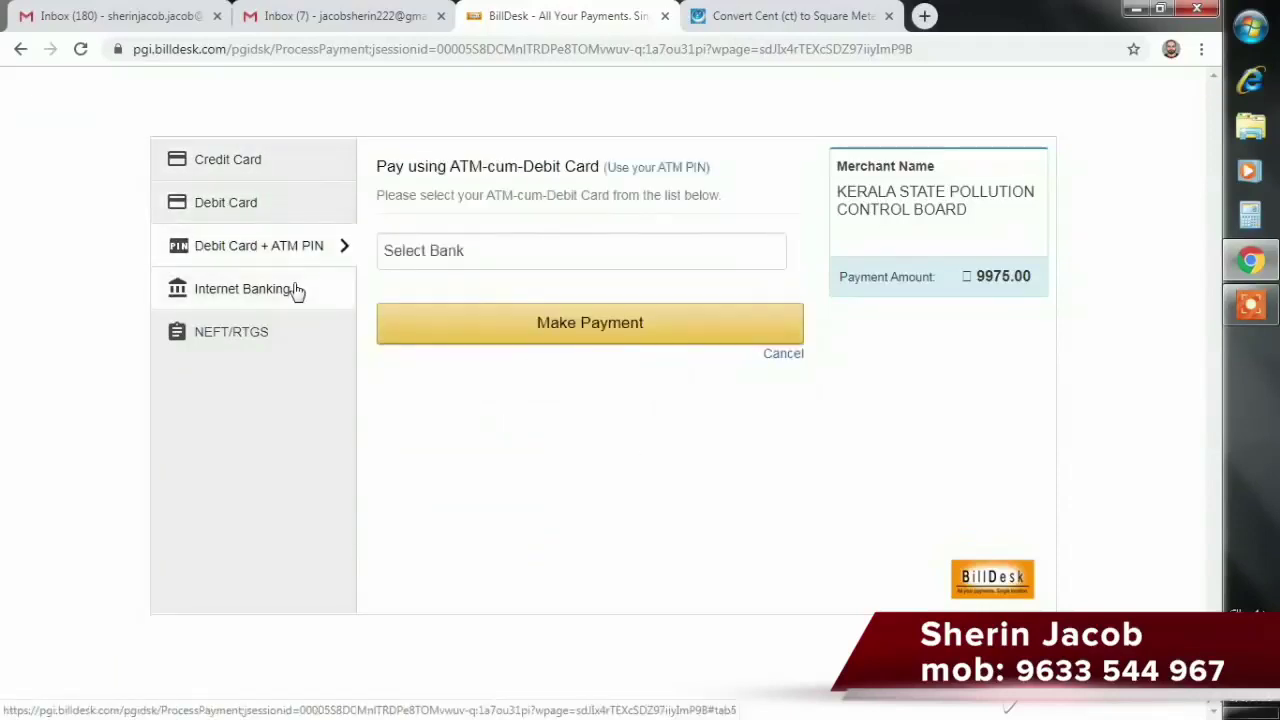
{"action": "left_click", "coordinate": [297, 290]}
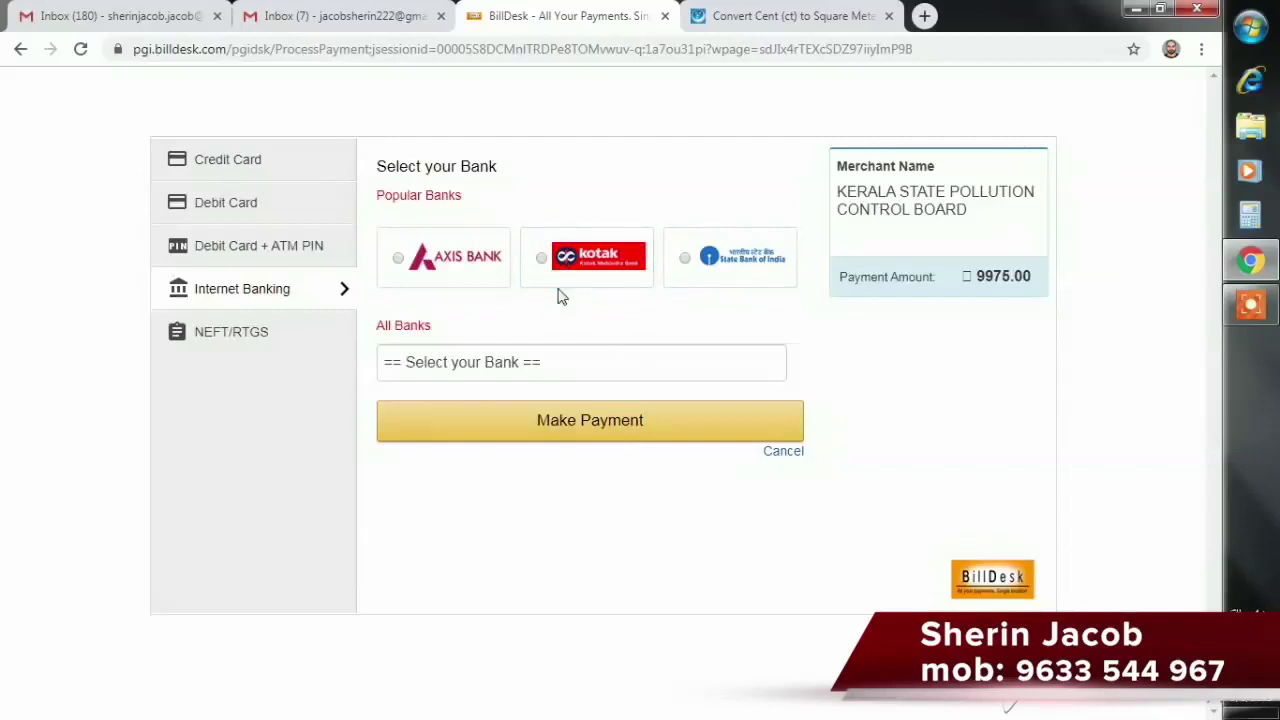
{"action": "left_click", "coordinate": [452, 253]}
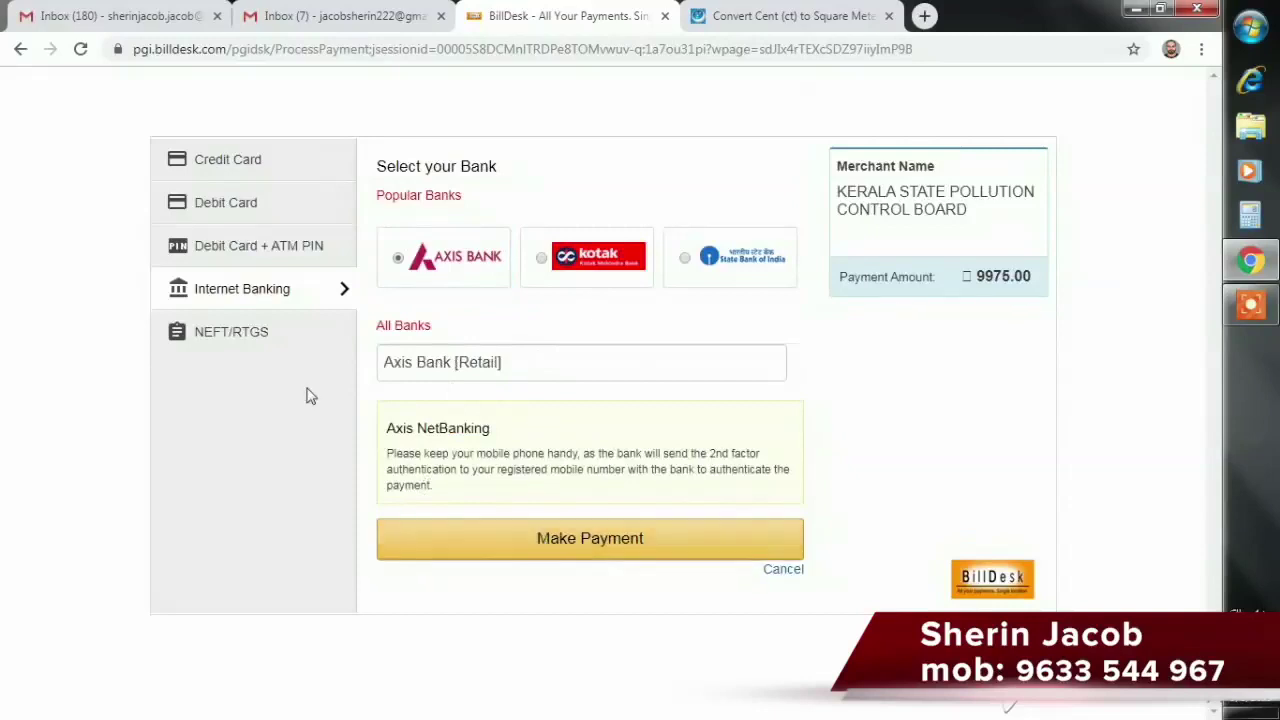
Step: Pay the 9975.00 fee by NEFT/RTGS using the Online EFT option
{"action": "left_click", "coordinate": [284, 340]}
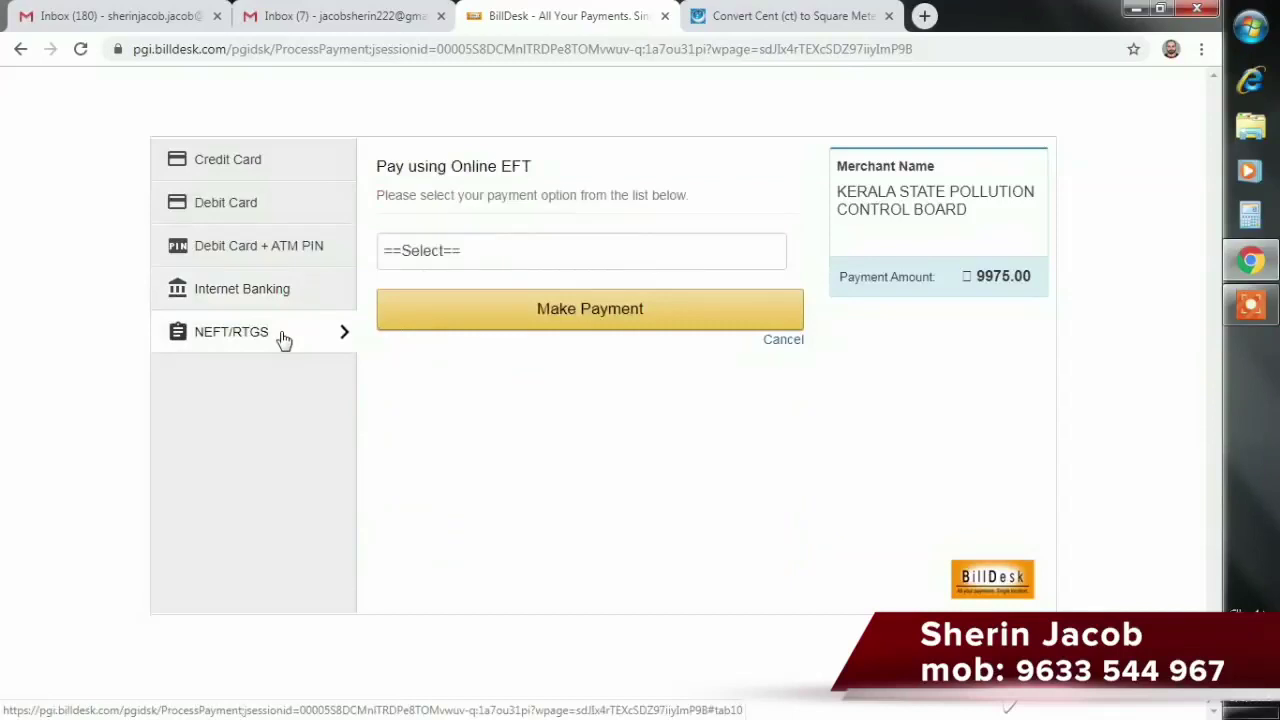
{"action": "left_click", "coordinate": [465, 245]}
{"action": "left_click", "coordinate": [437, 318]}
{"action": "left_click", "coordinate": [517, 325]}
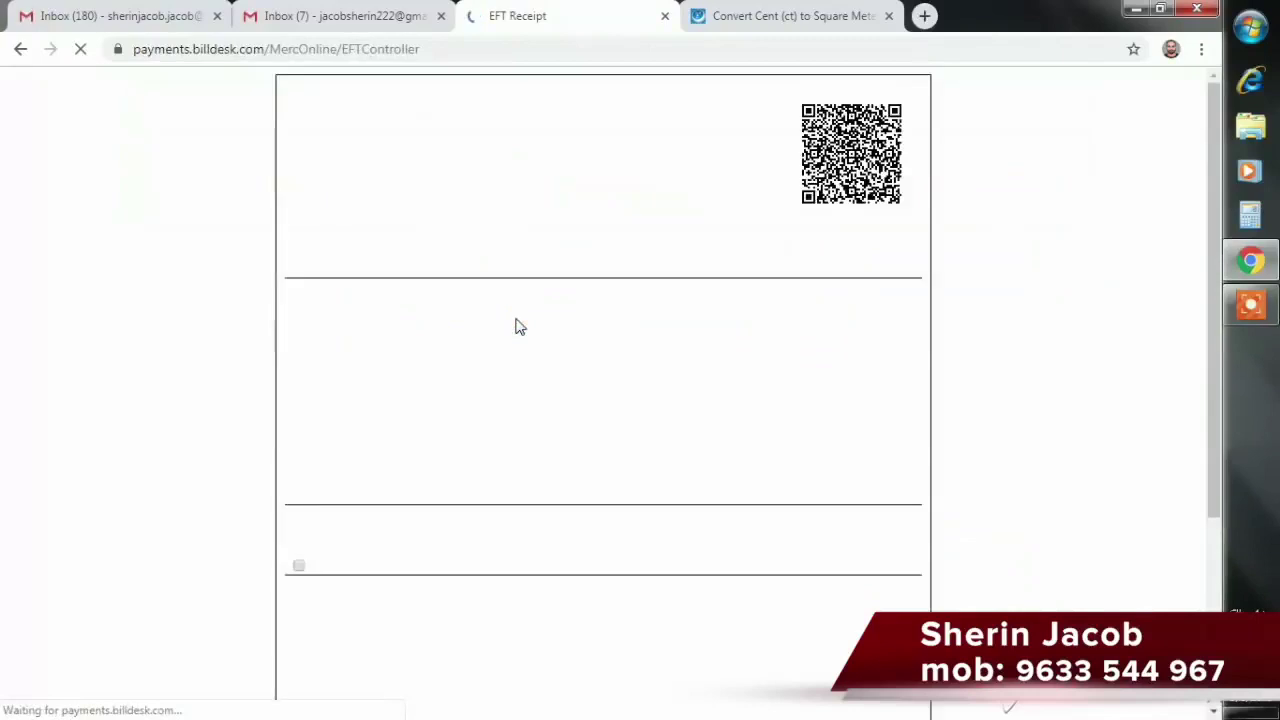
Step: Accept the EFT challan terms and download the receipt as a PDF
{"action": "scroll", "coordinate": [222, 304], "scroll_direction": "down", "scroll_amount": 1}
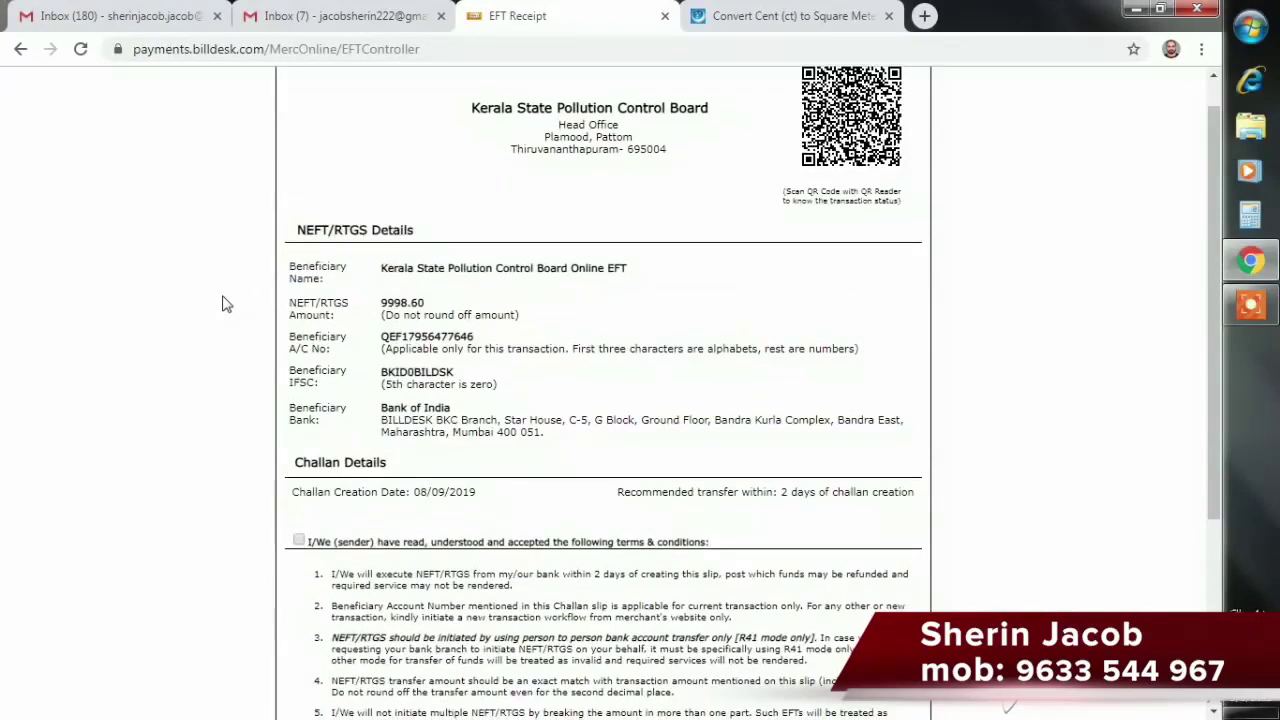
{"action": "scroll", "coordinate": [222, 304], "scroll_direction": "down", "scroll_amount": 3}
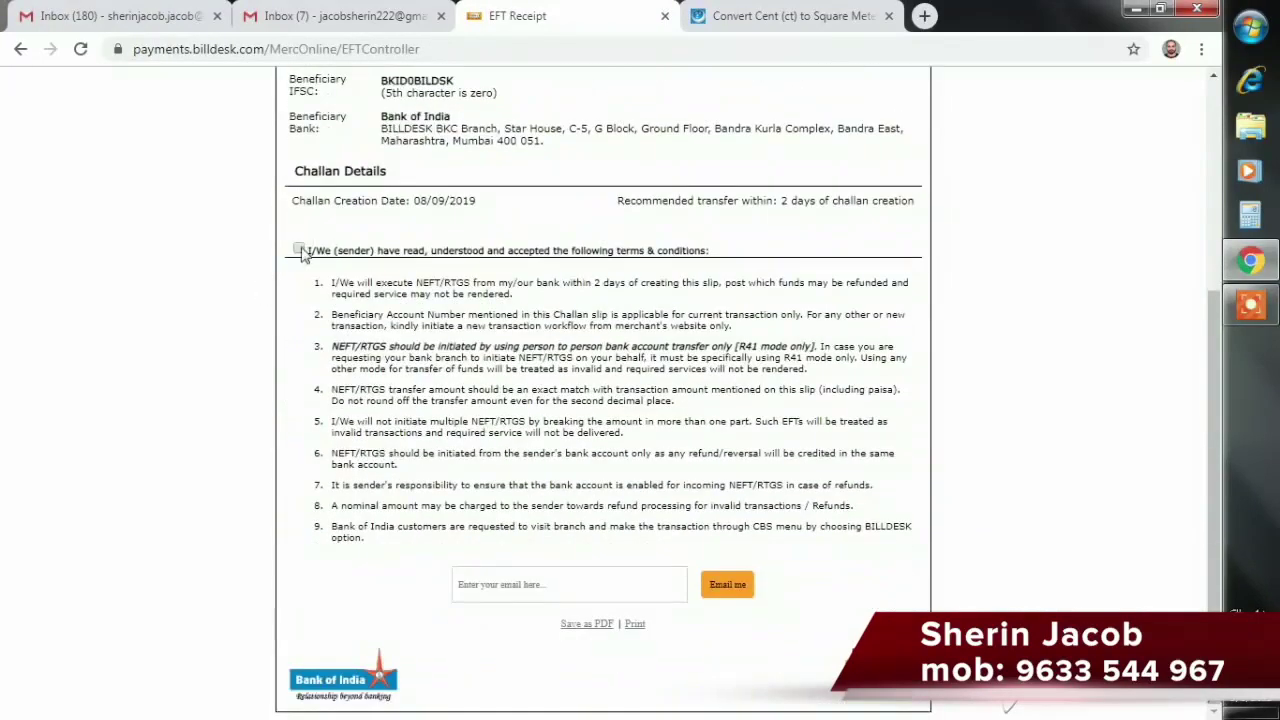
{"action": "left_click", "coordinate": [562, 585]}
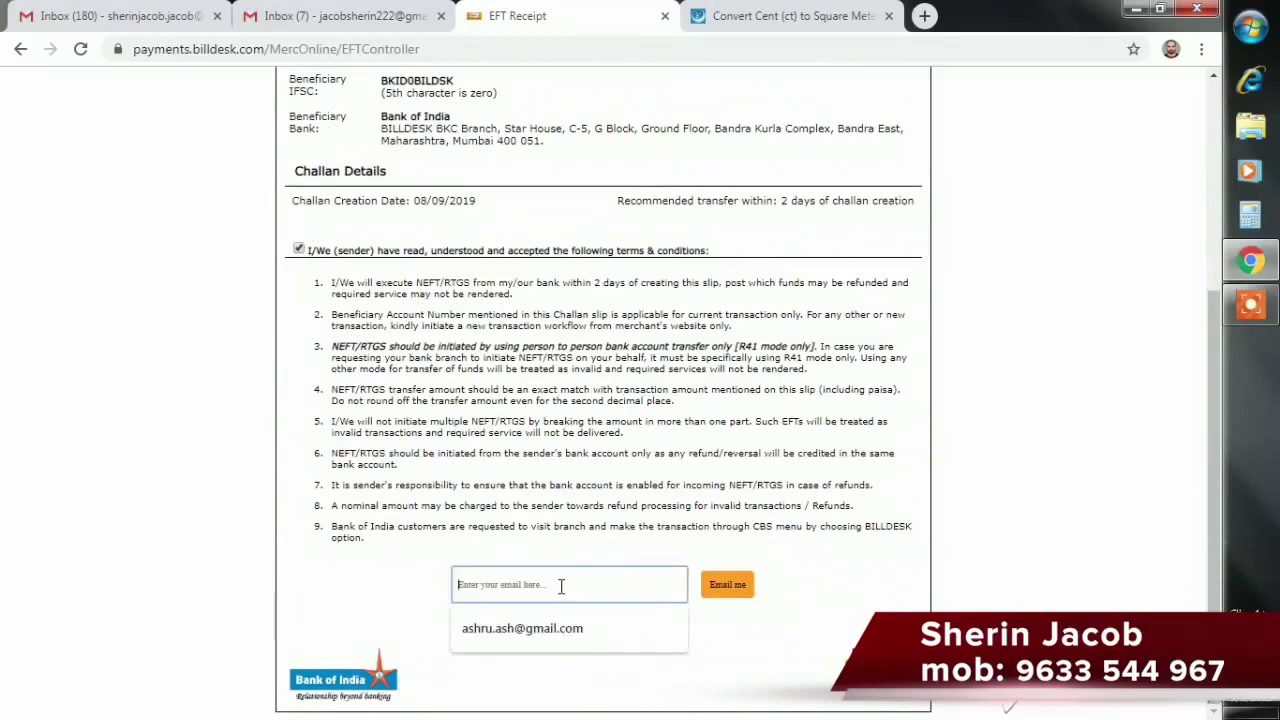
{"action": "left_click", "coordinate": [700, 630]}
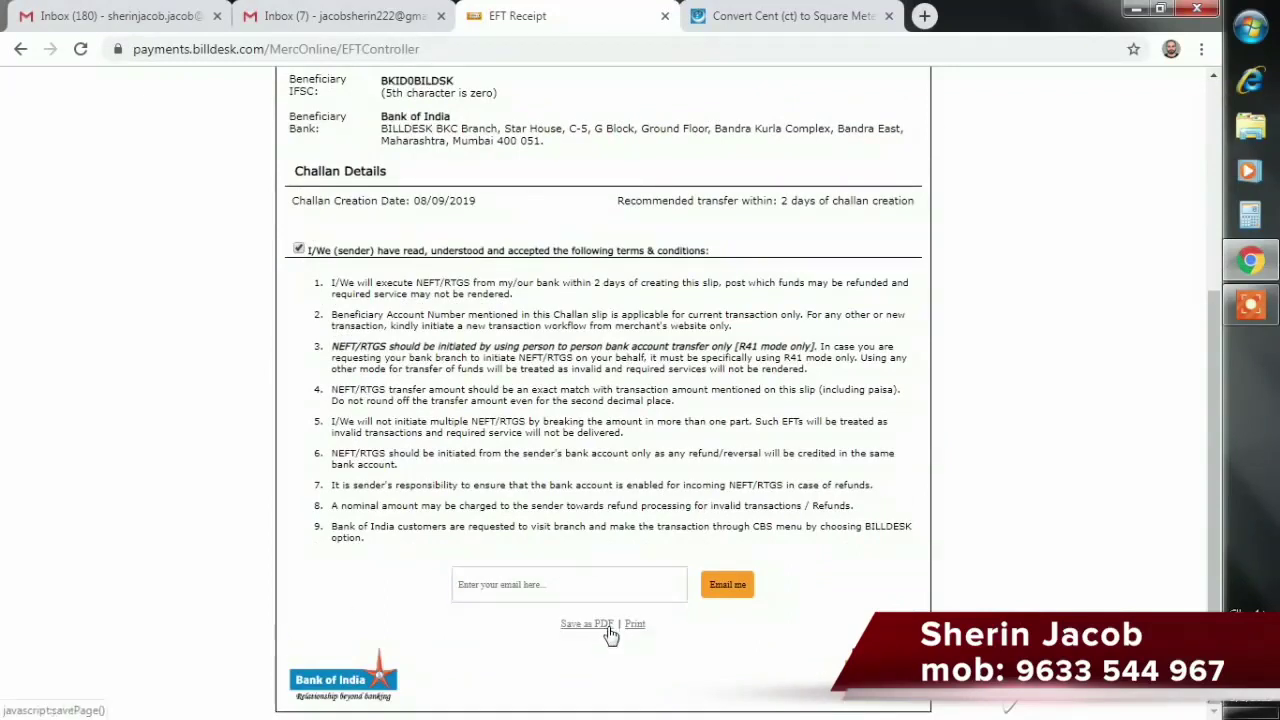
{"action": "left_click", "coordinate": [609, 630]}
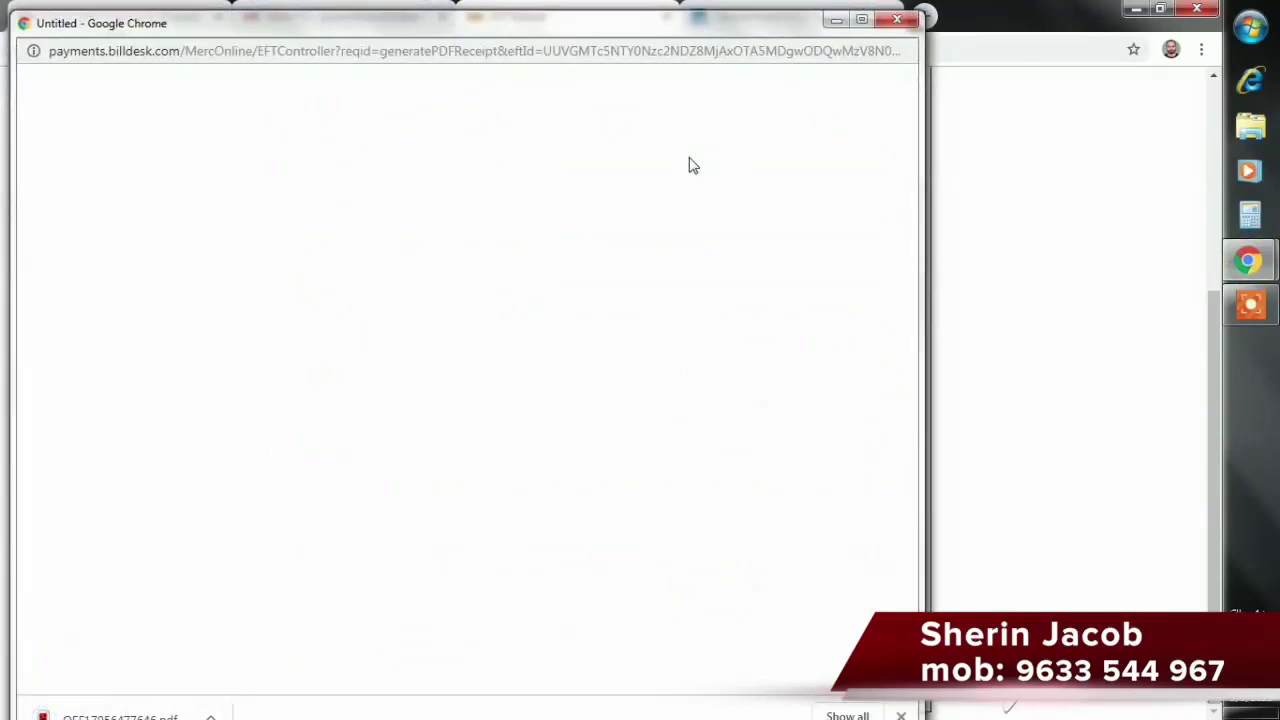
{"action": "left_click", "coordinate": [897, 19]}
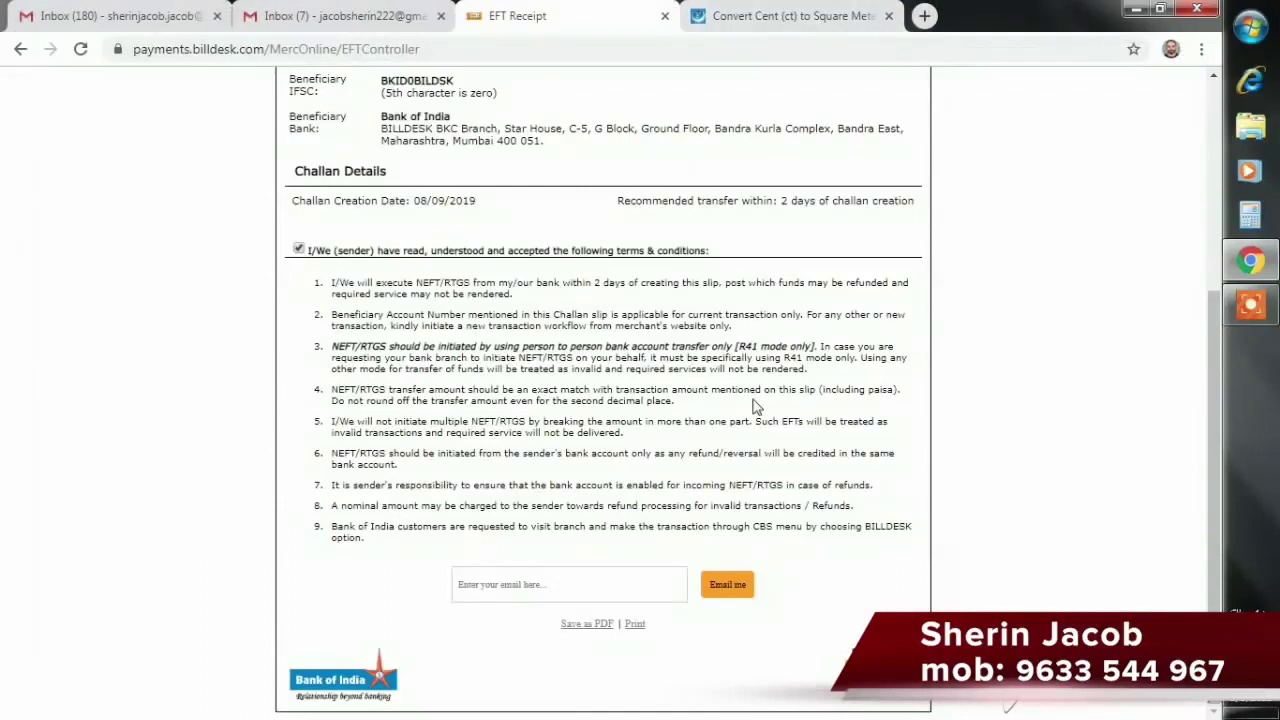
Step: Print the Rs. 9998.60 EFT challan receipt to a saved PDF file
{"action": "left_click", "coordinate": [635, 624]}
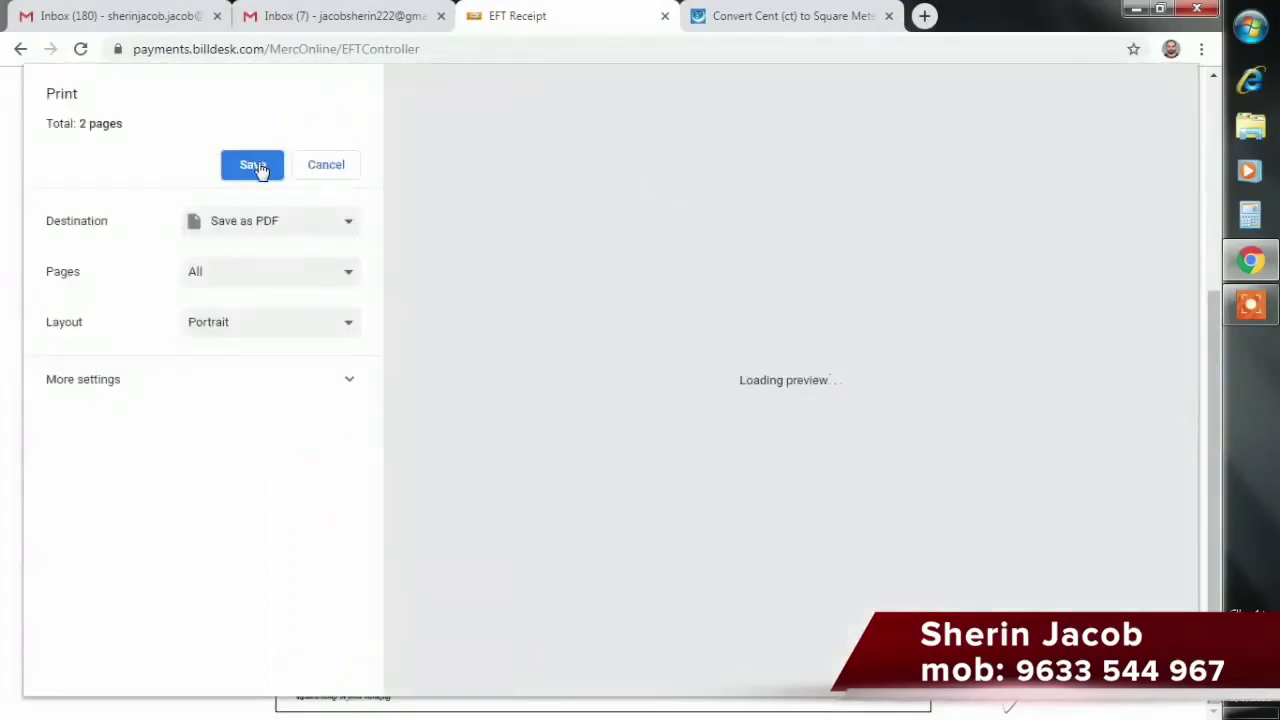
{"action": "left_click", "coordinate": [256, 166]}
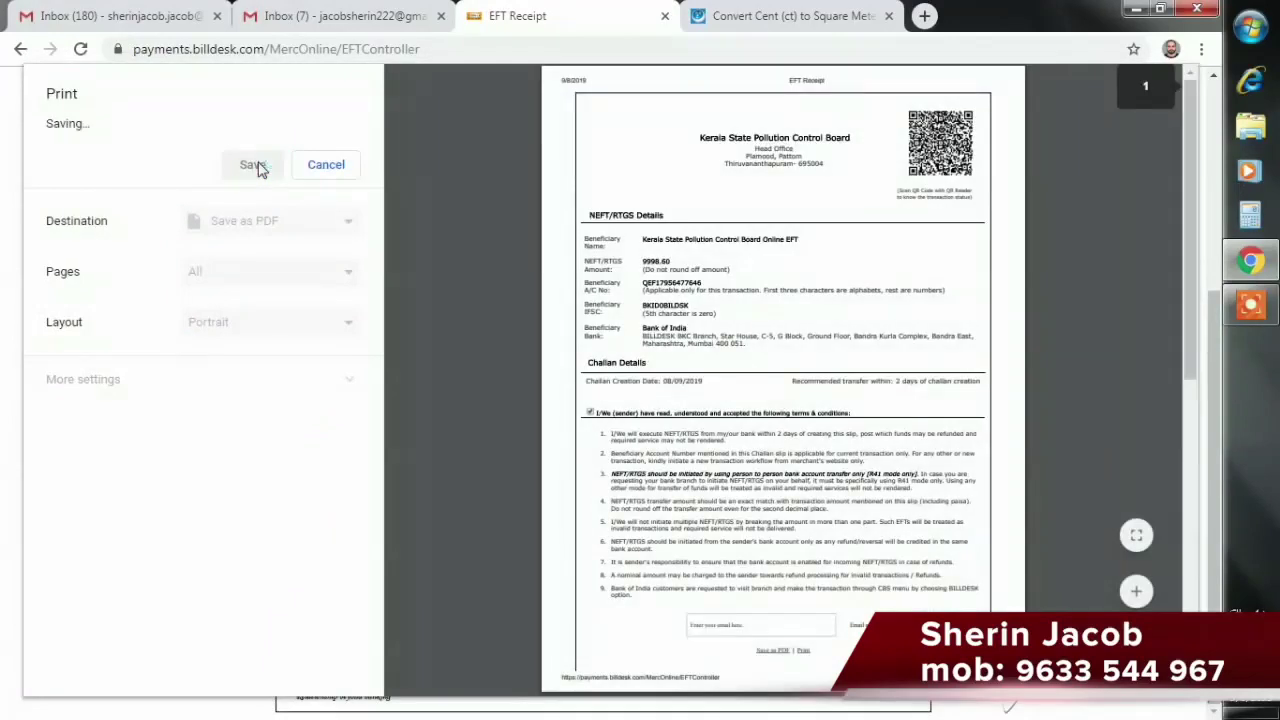
{"action": "left_click", "coordinate": [506, 427]}
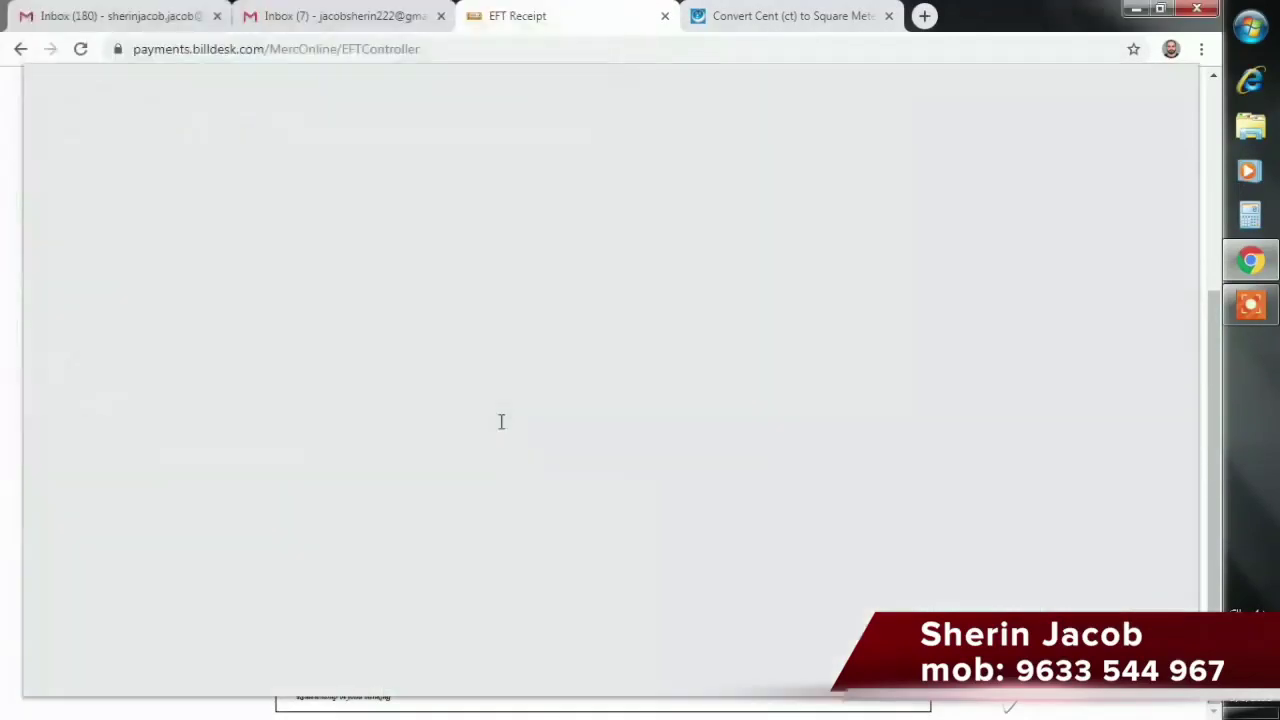
{"action": "scroll", "coordinate": [166, 313], "scroll_direction": "up", "scroll_amount": 3}
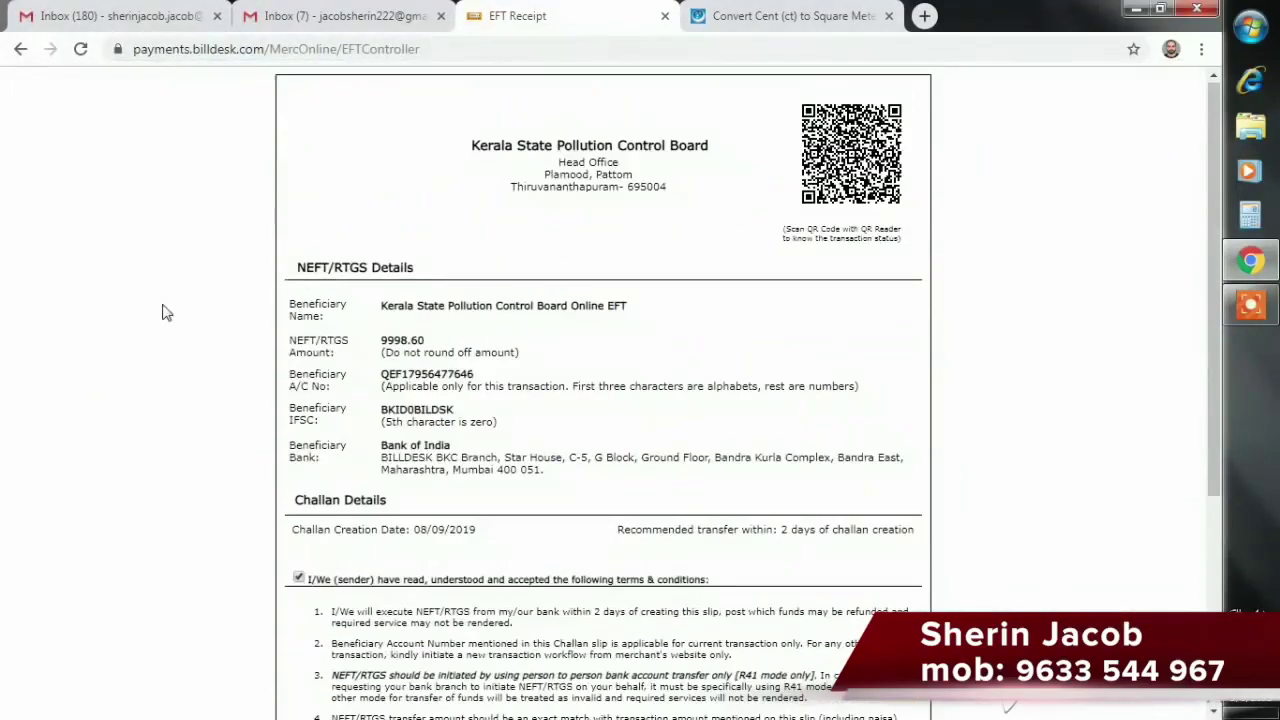